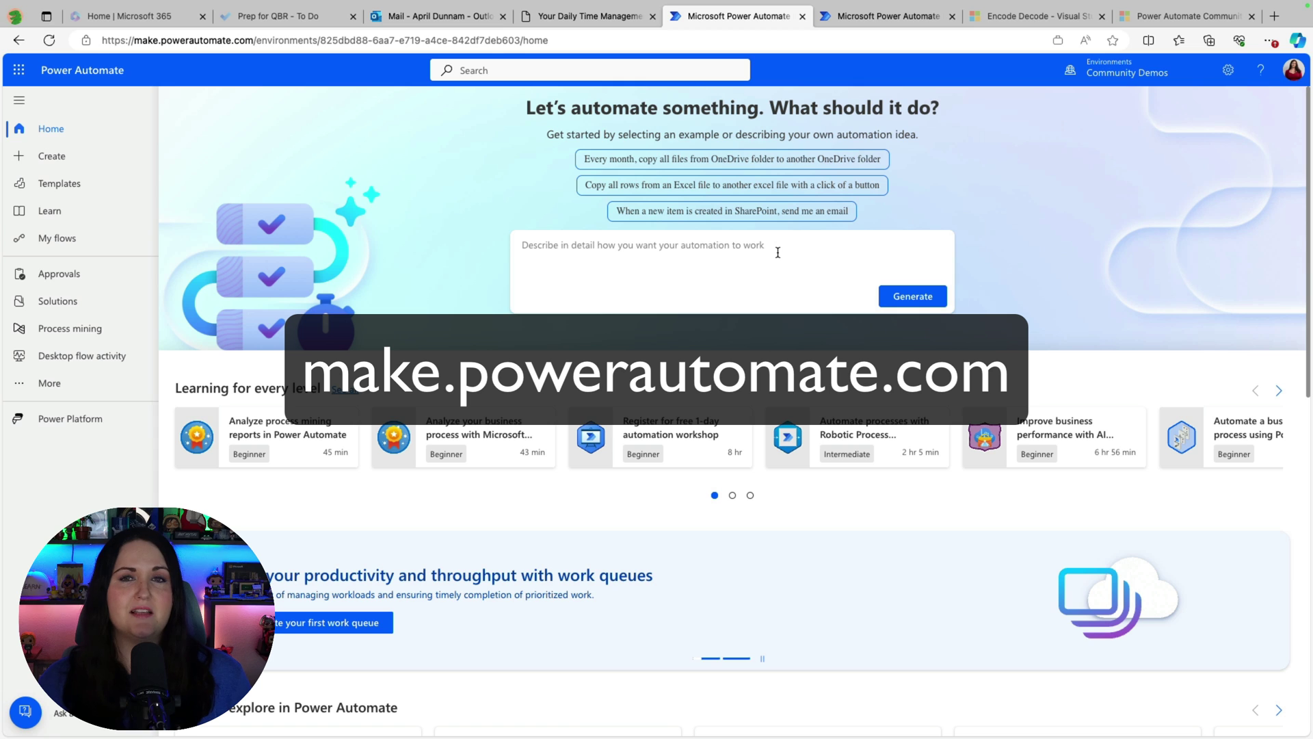
From My flows, start a new scheduled cloud flow set to repeat every Day.
click(72, 244)
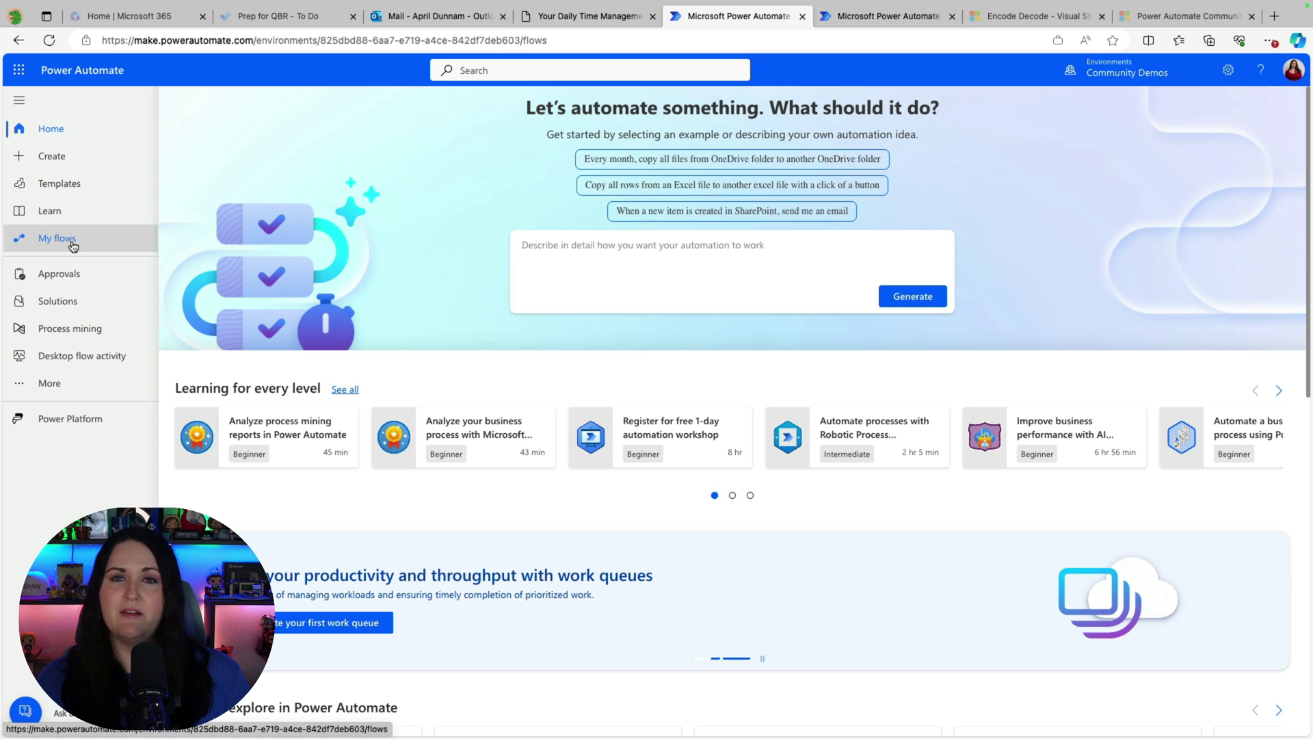
click(222, 101)
click(314, 274)
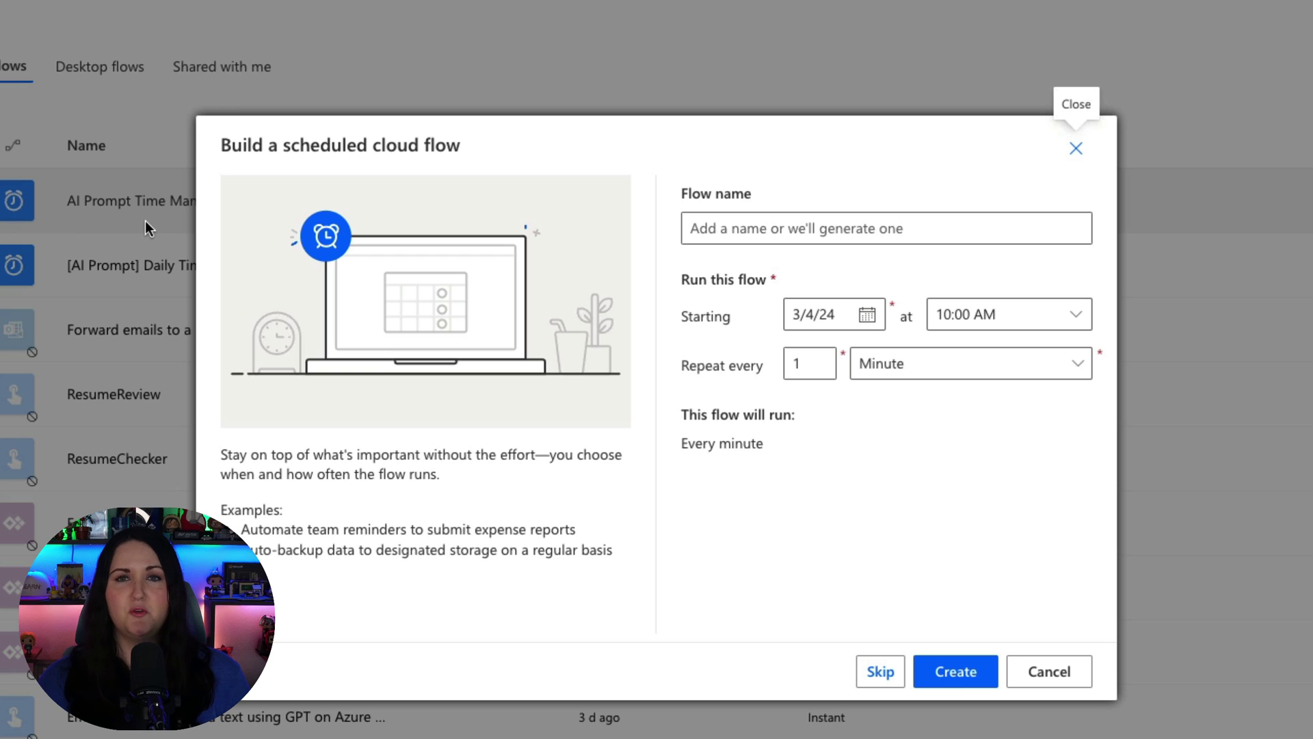
click(1037, 372)
click(873, 472)
click(1076, 314)
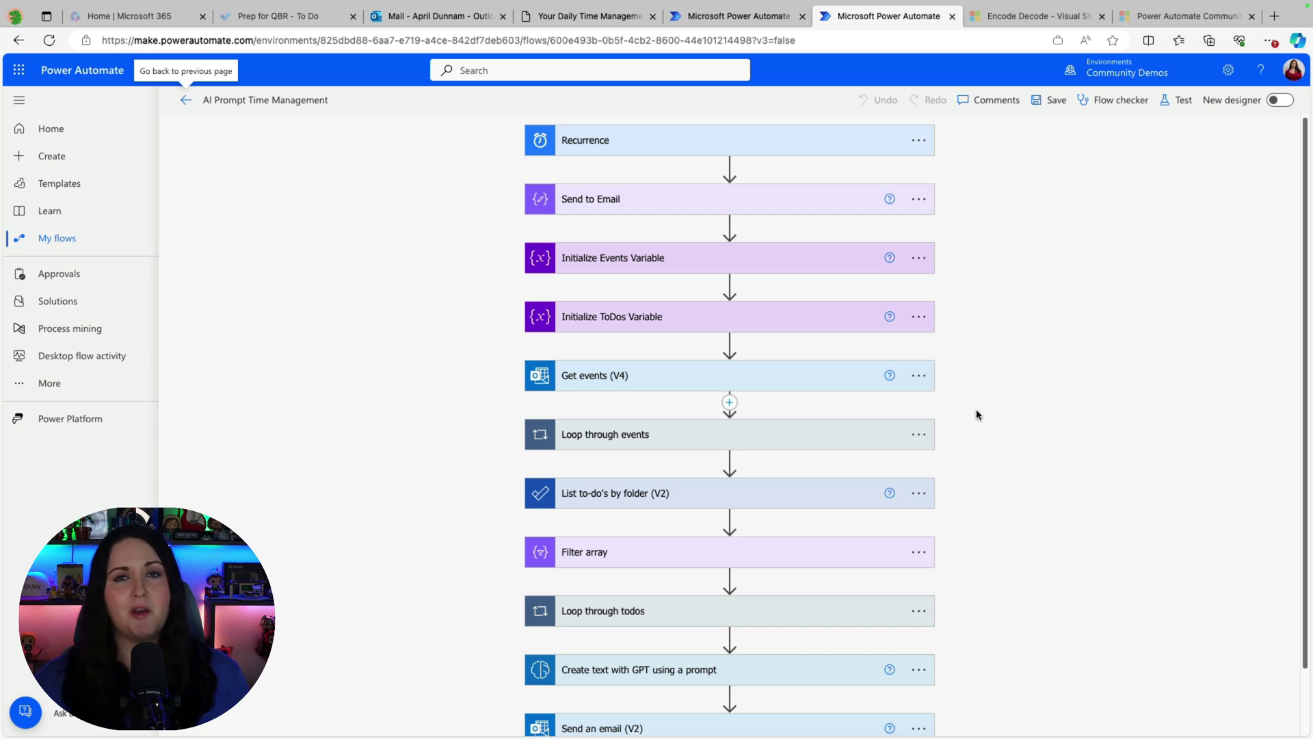
click(619, 142)
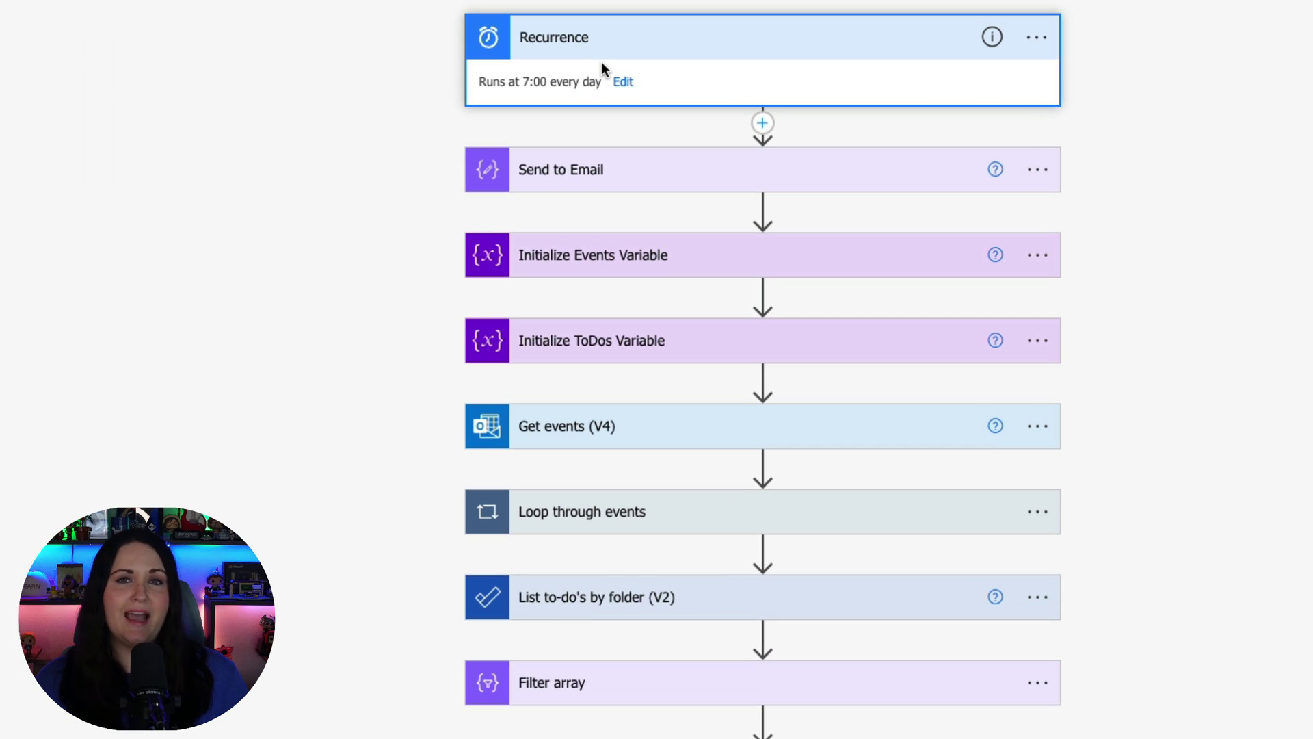
click(836, 175)
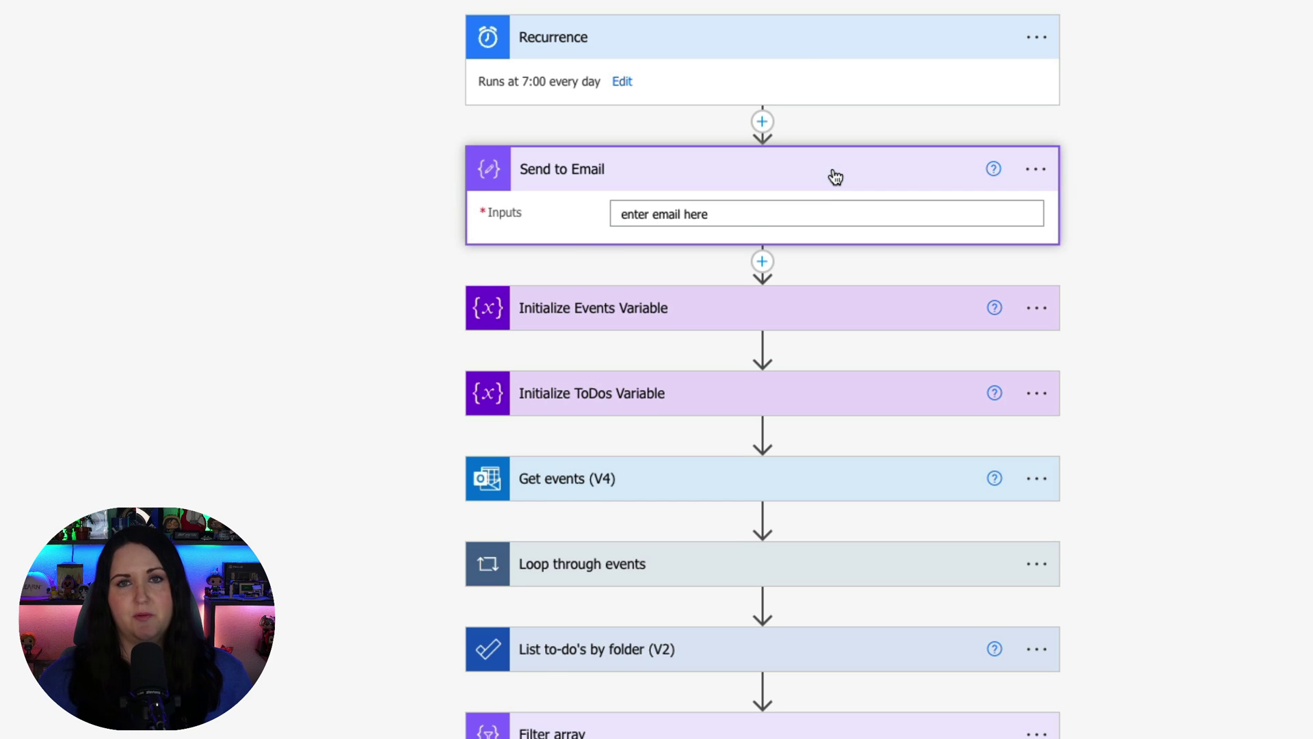
click(836, 176)
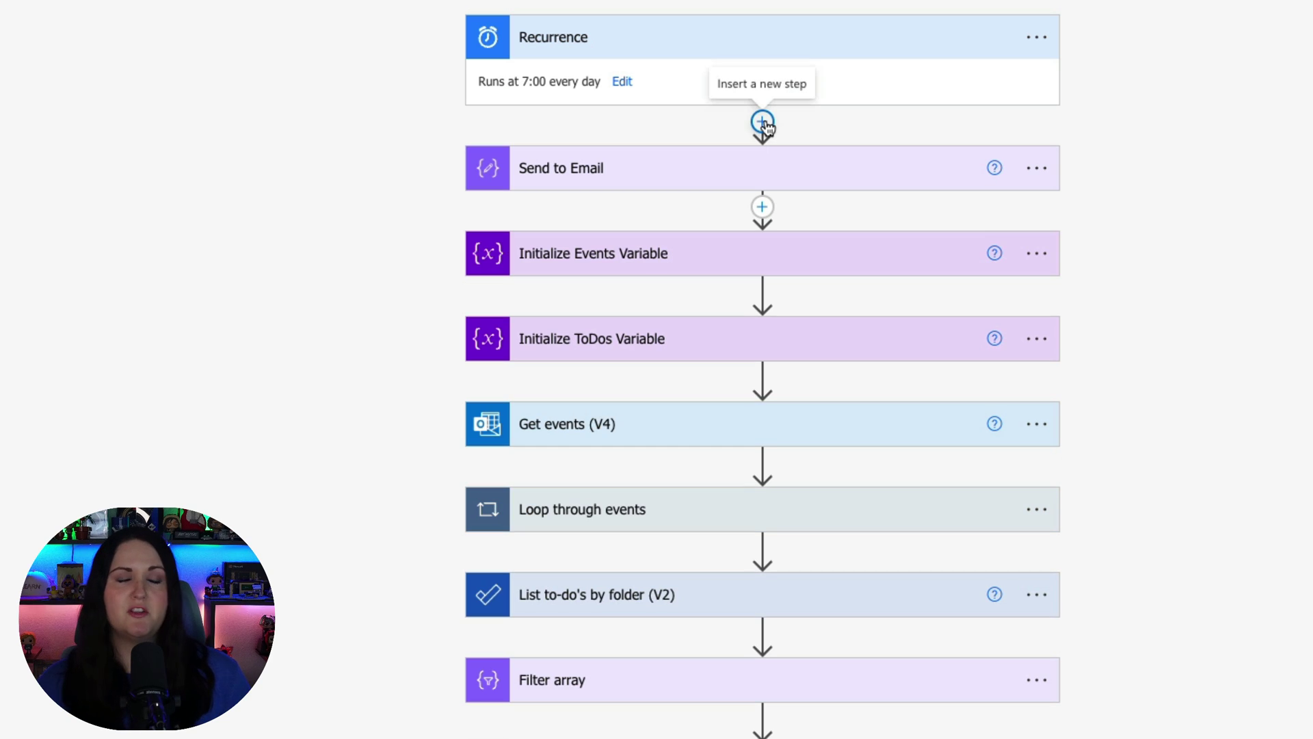
click(763, 123)
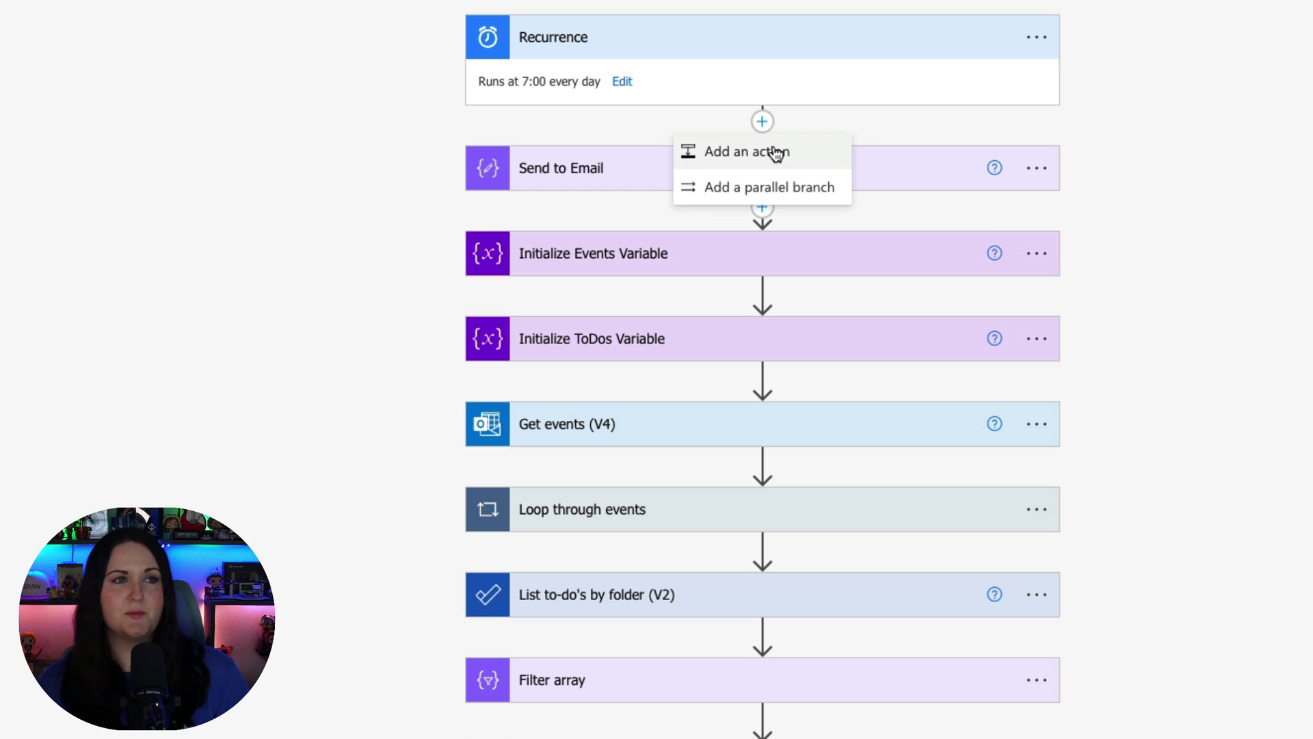
click(776, 151)
click(723, 184)
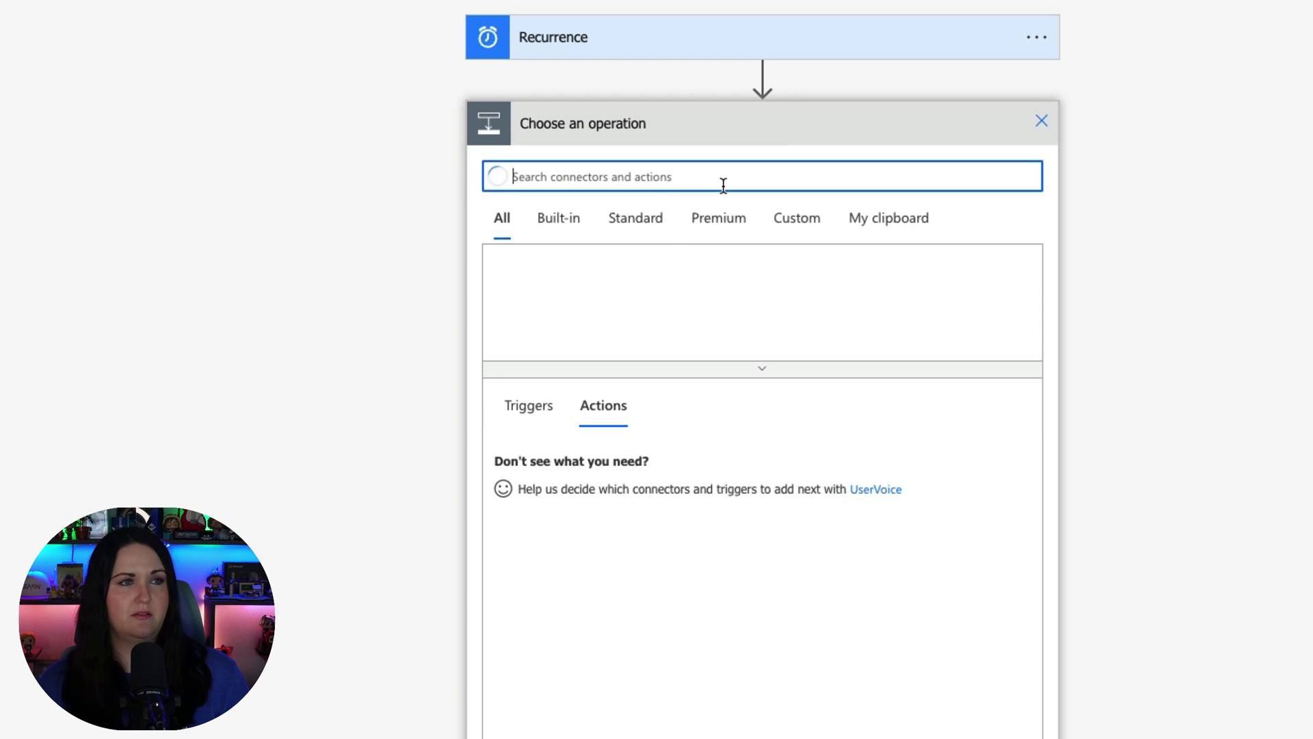
text(compose)
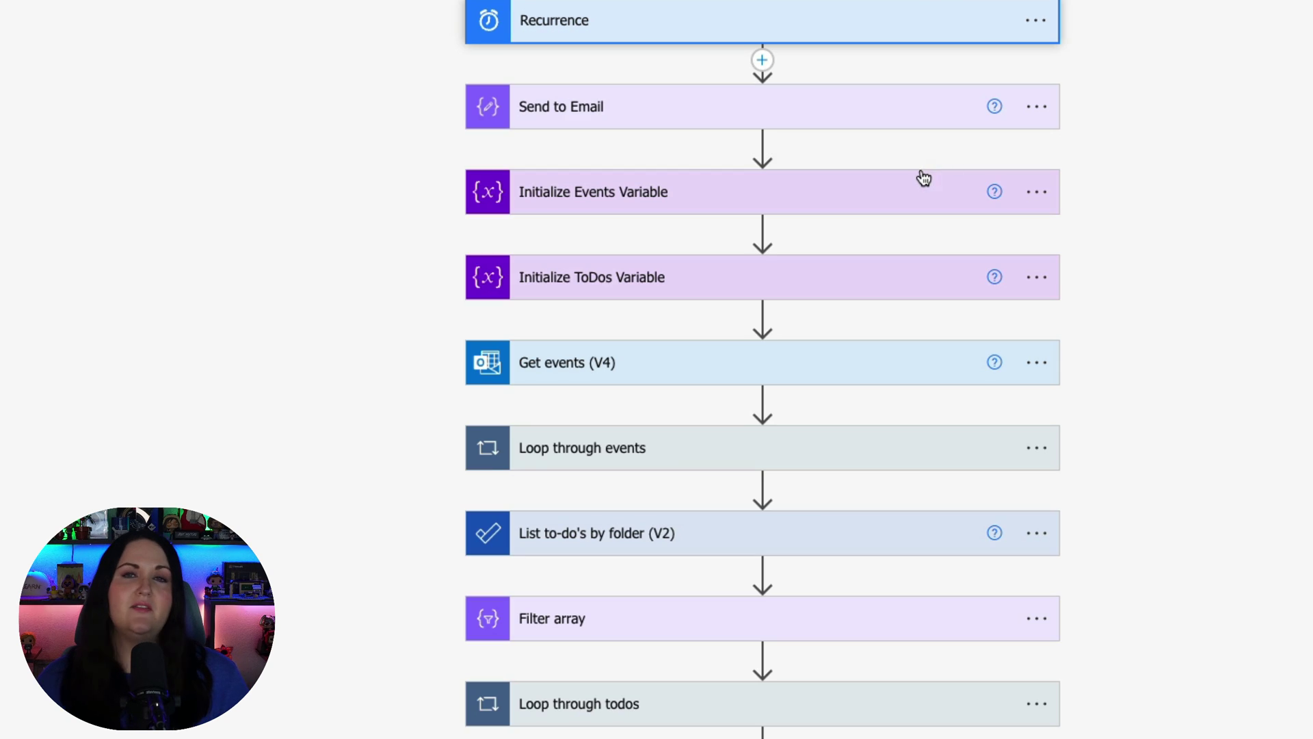
click(763, 146)
click(769, 171)
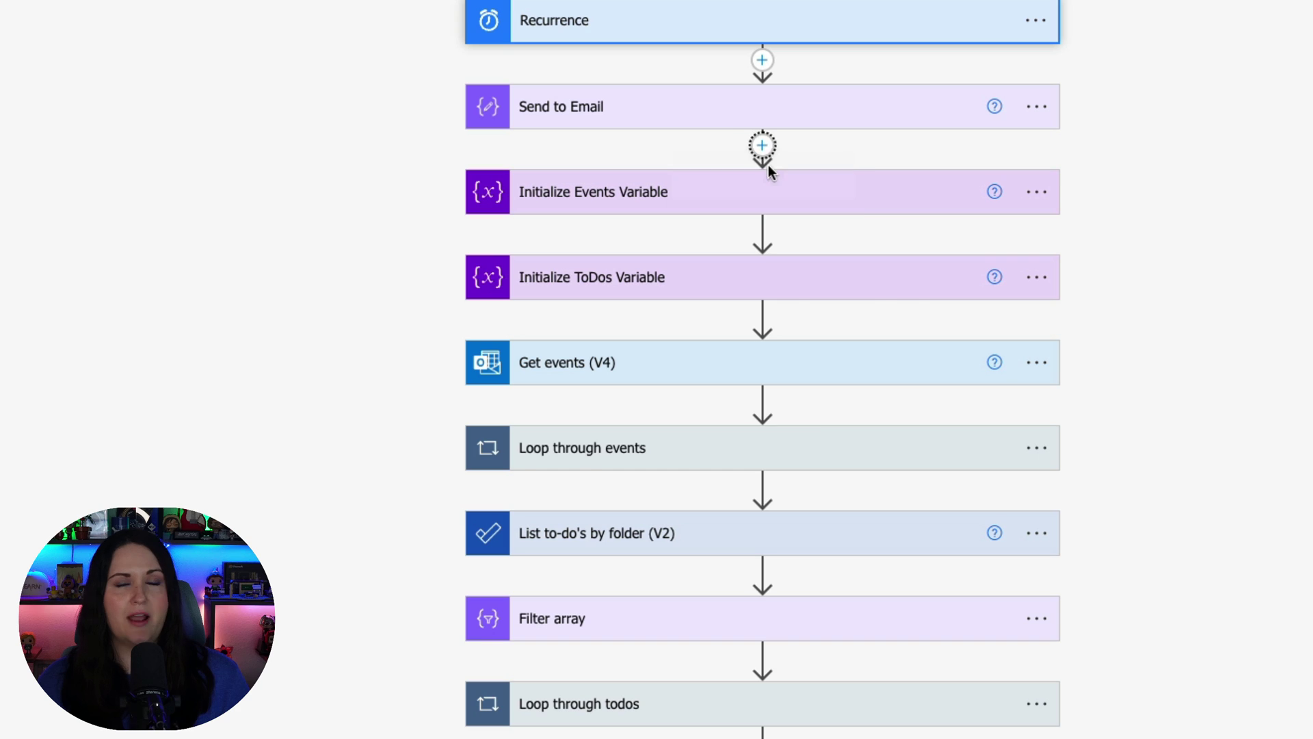
text(variable)
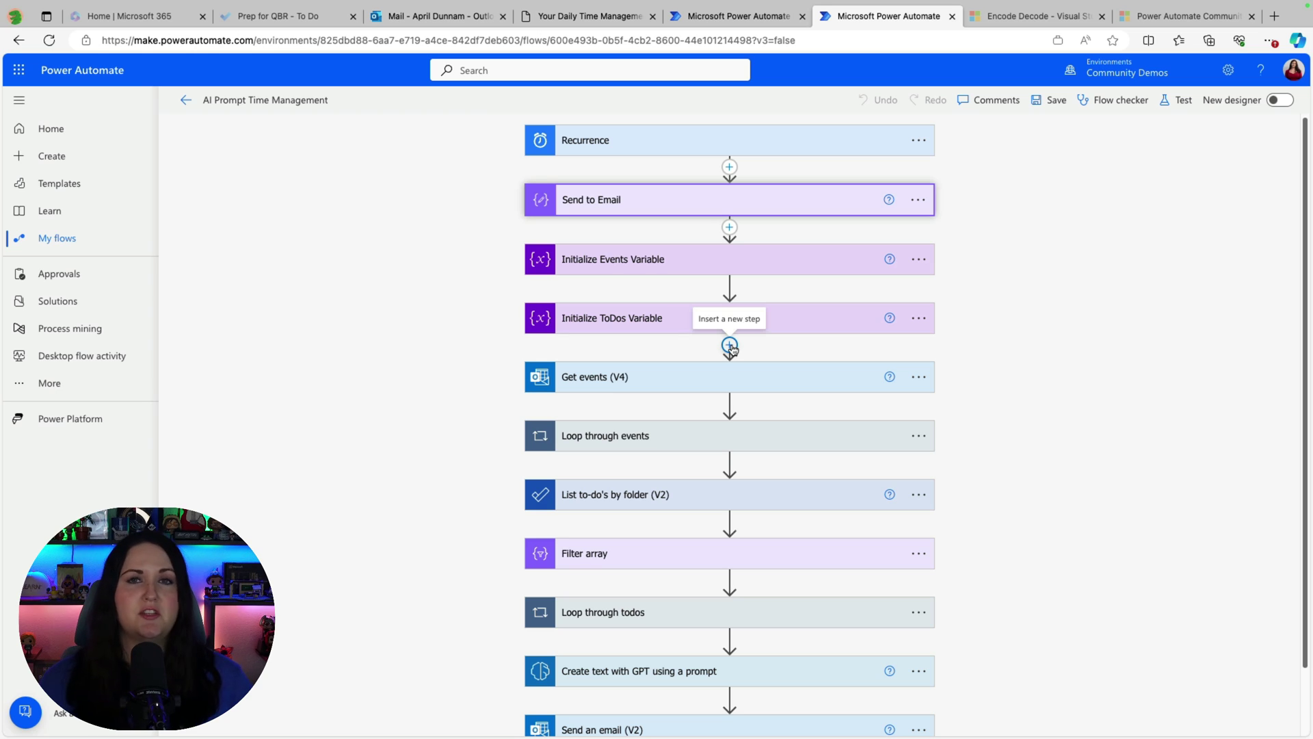
Add an action below Initialize ToDos Variable and search the actions for 'calendar'.
click(729, 345)
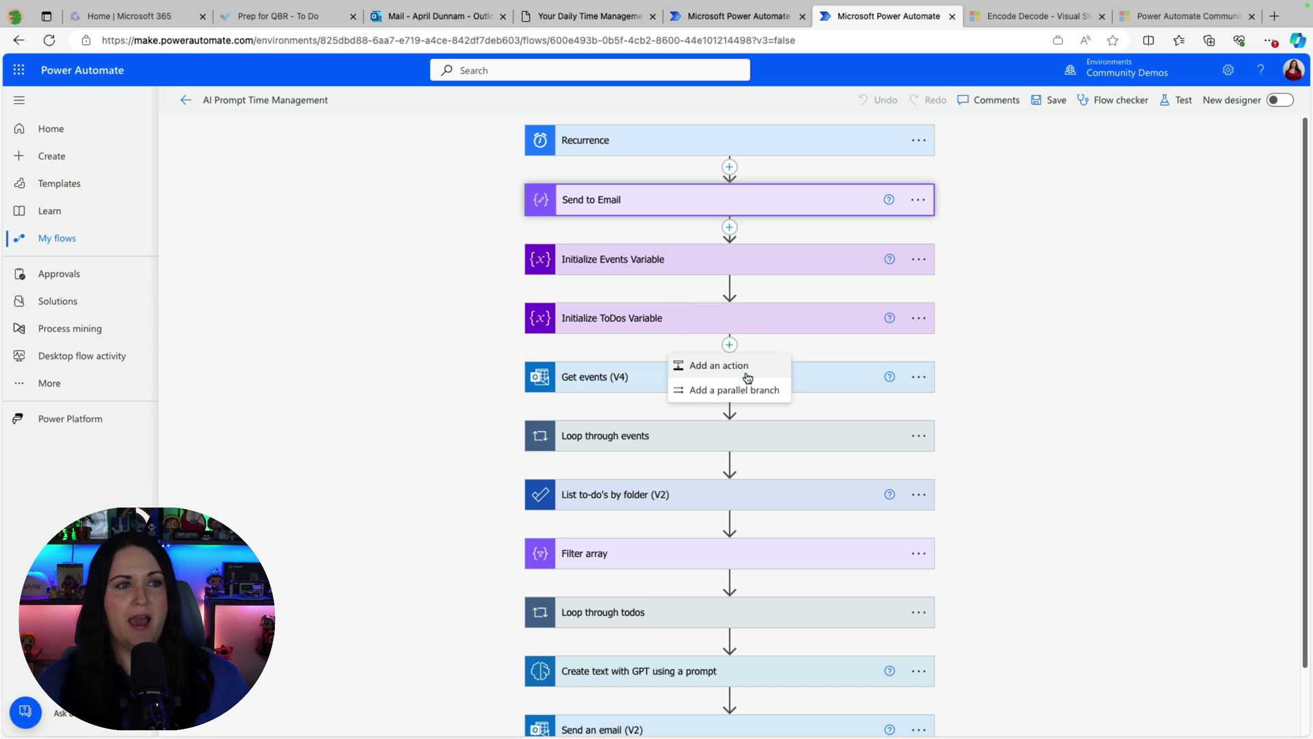
click(744, 370)
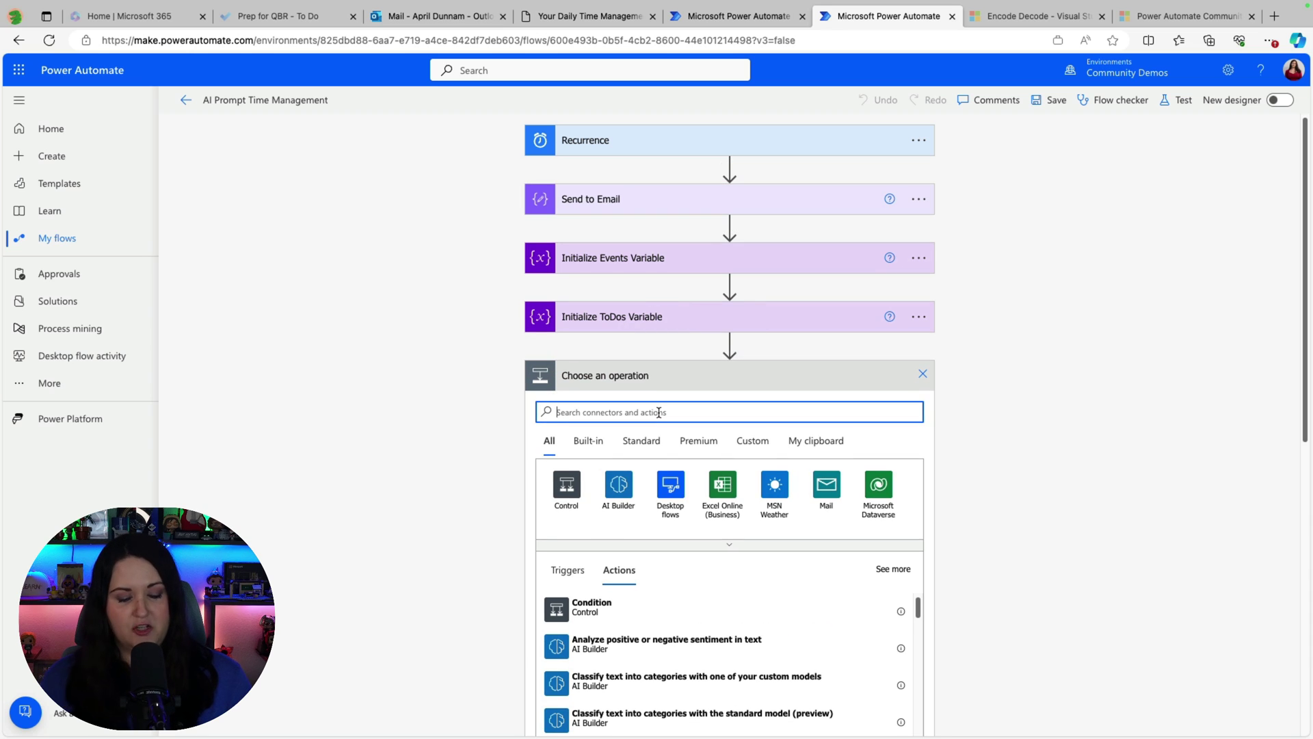
text(calendar)
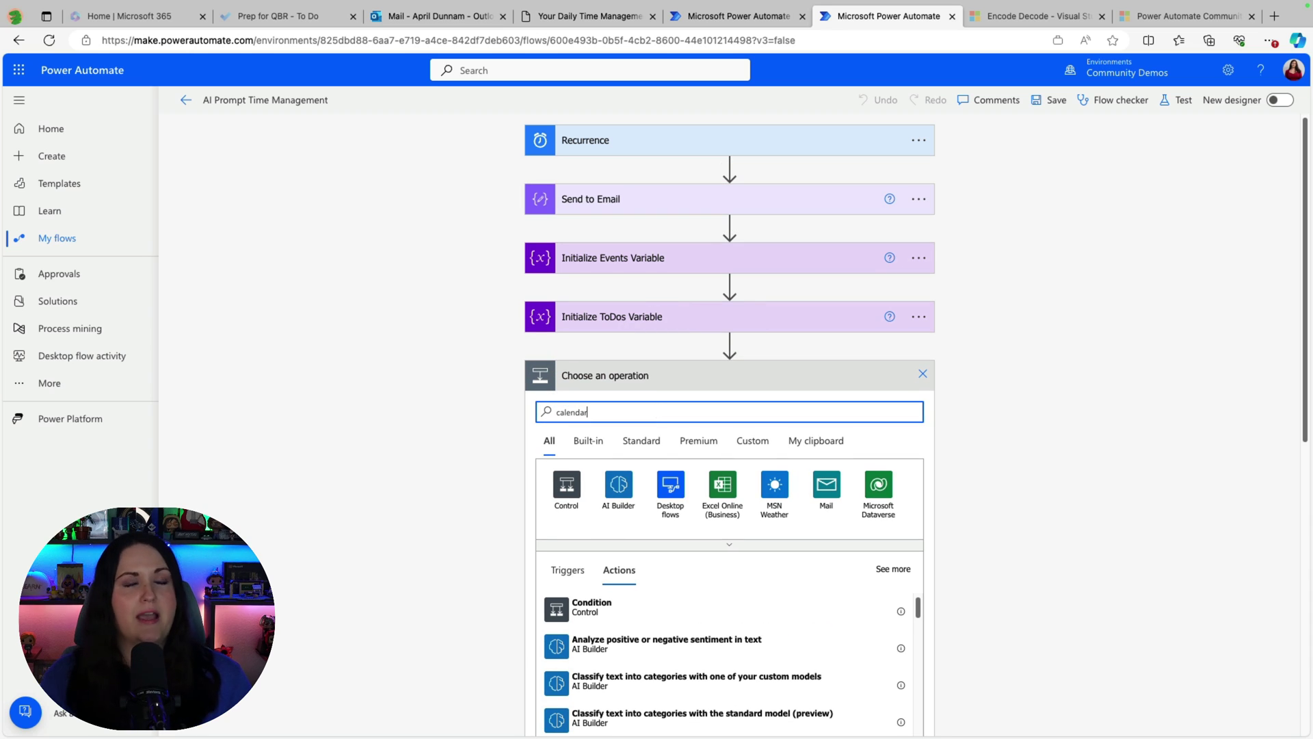
scroll(722, 495, down, 3)
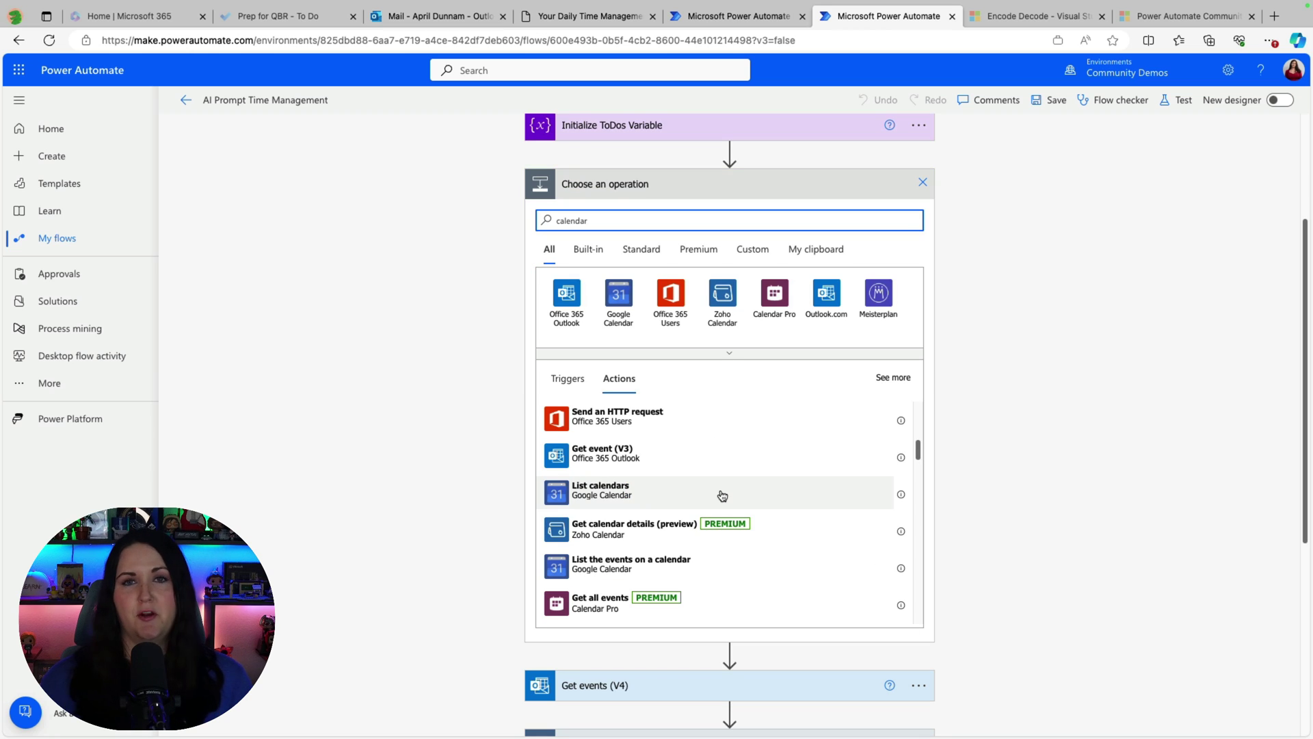
scroll(722, 495, up, 8)
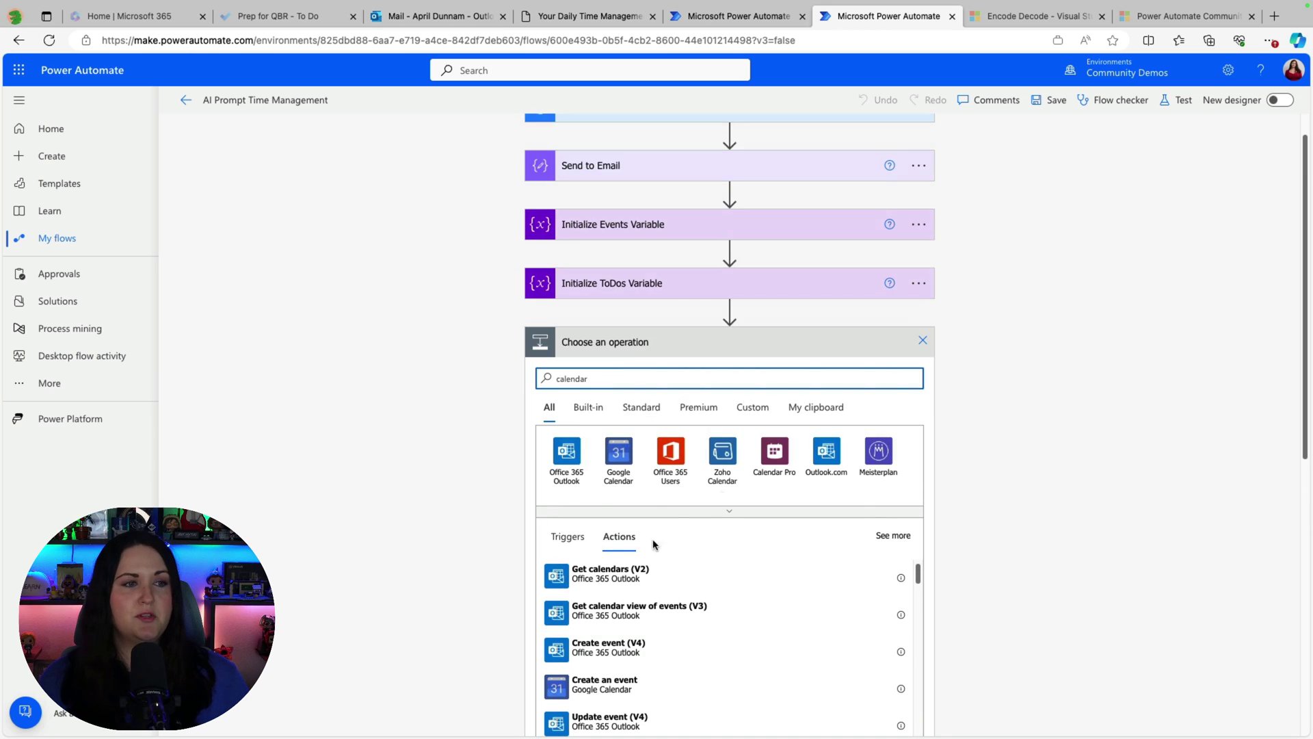
scroll(407, 624, down, 3)
scroll(797, 565, up, 1)
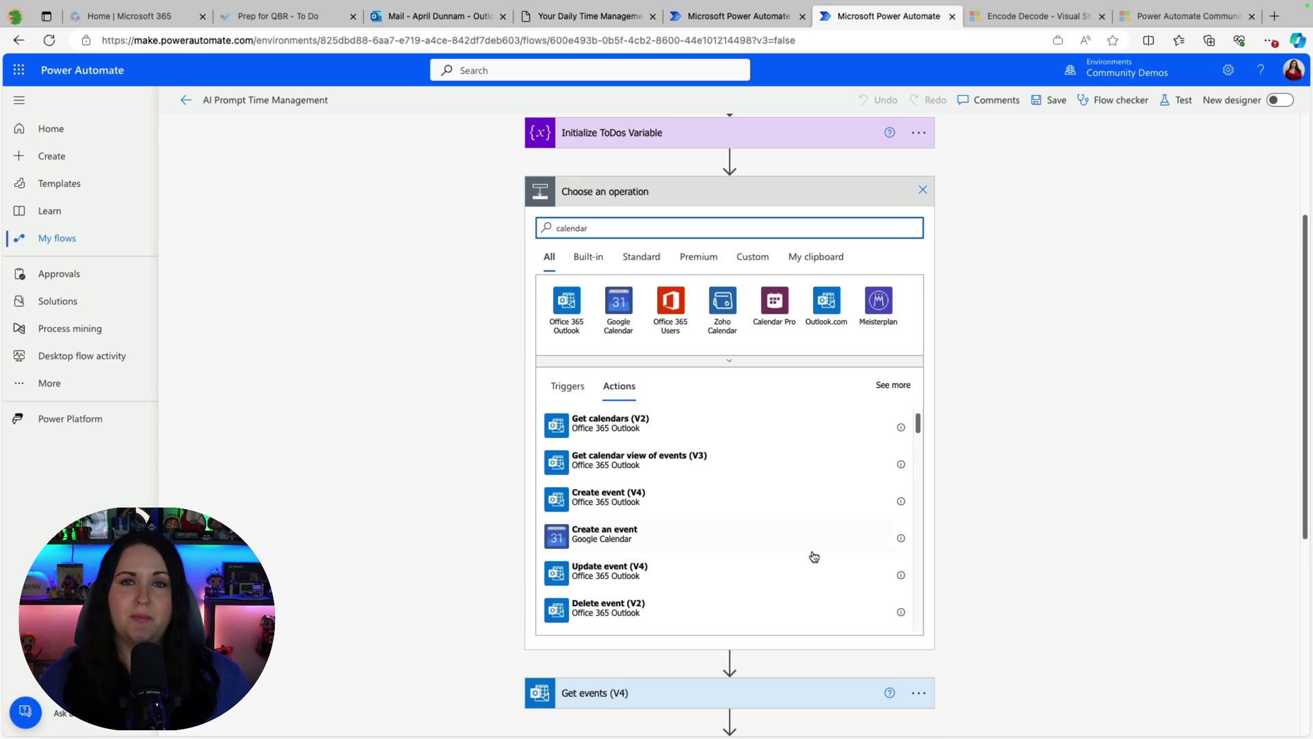
Open Get events (V4), check its Calendar choices, and show its advanced options.
click(729, 692)
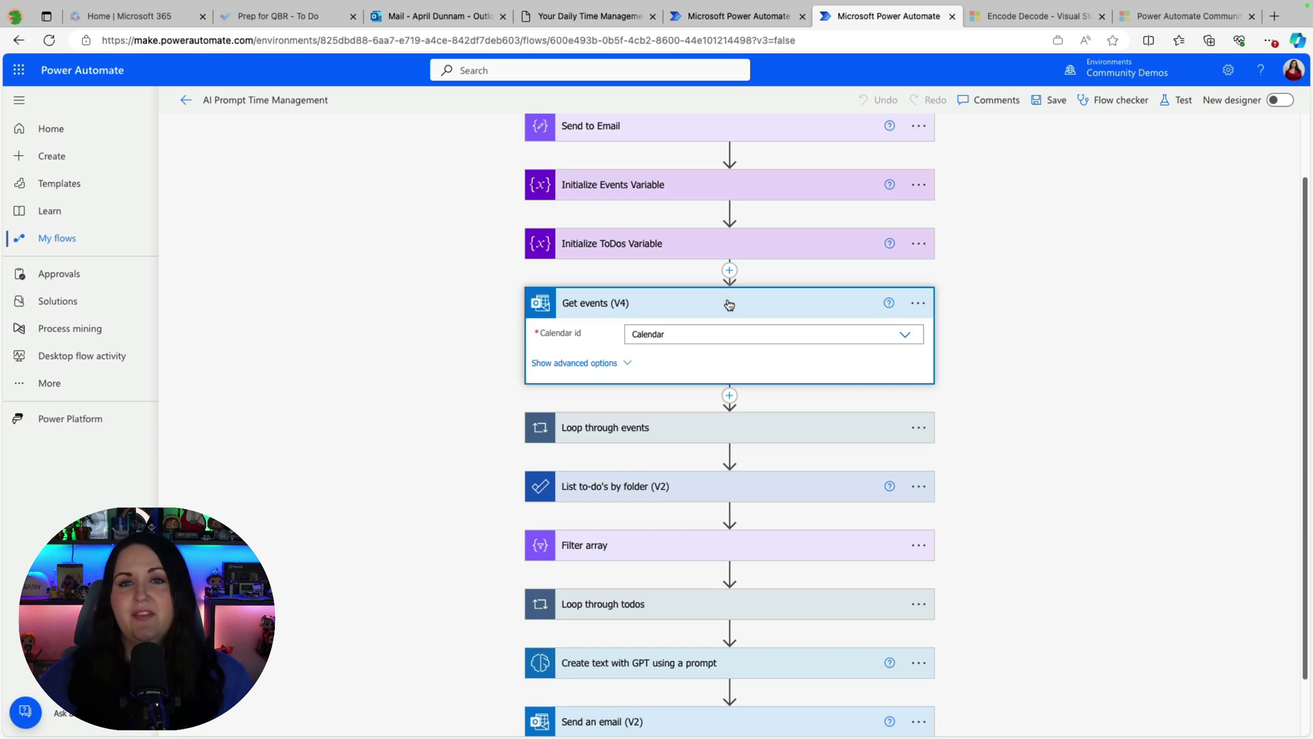
click(905, 336)
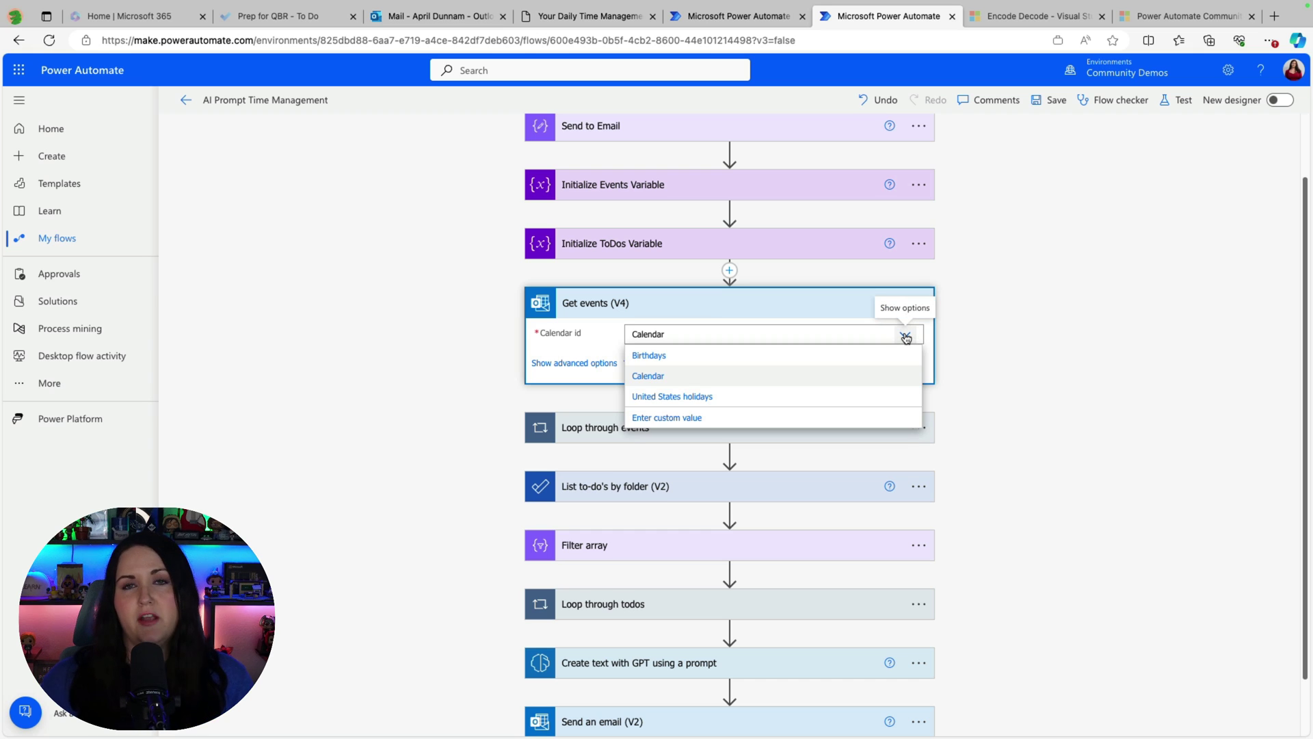
click(567, 363)
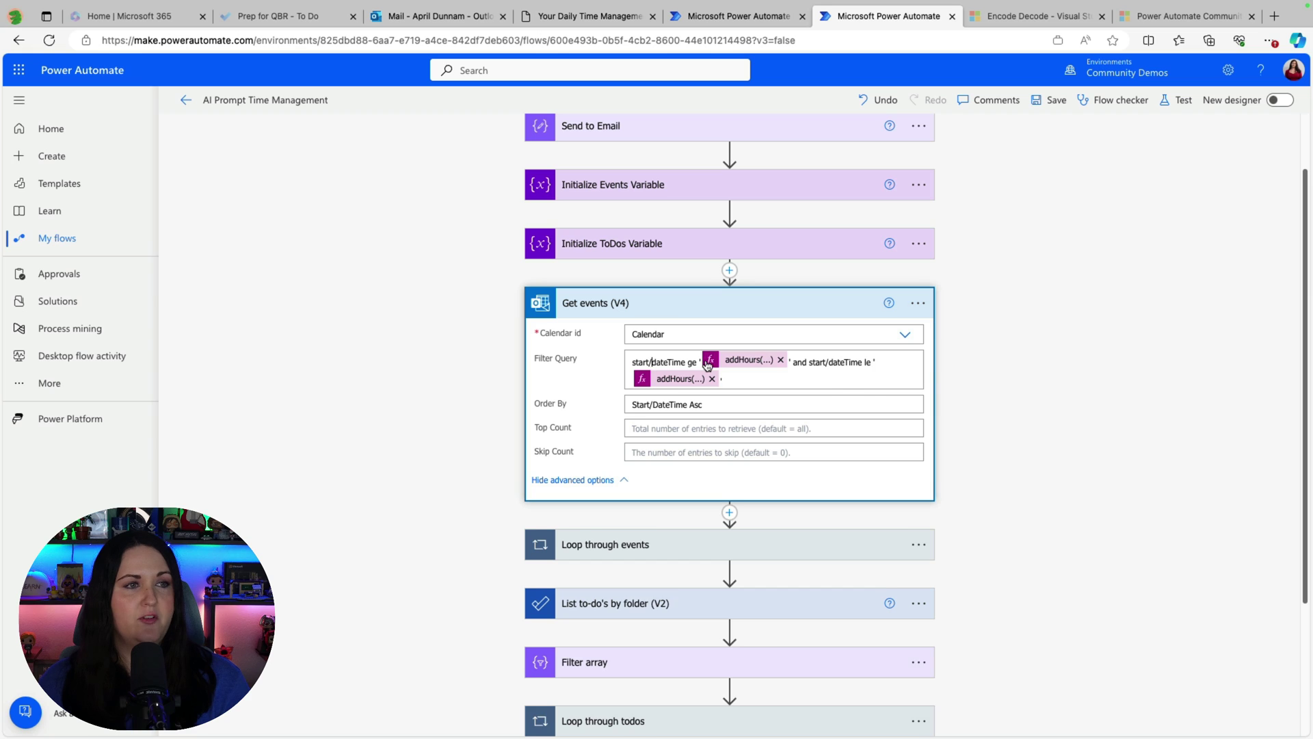
Inspect the Filter Query's addHours tokens, showing the addHours(utcNow(),10) end-of-window expression.
click(788, 383)
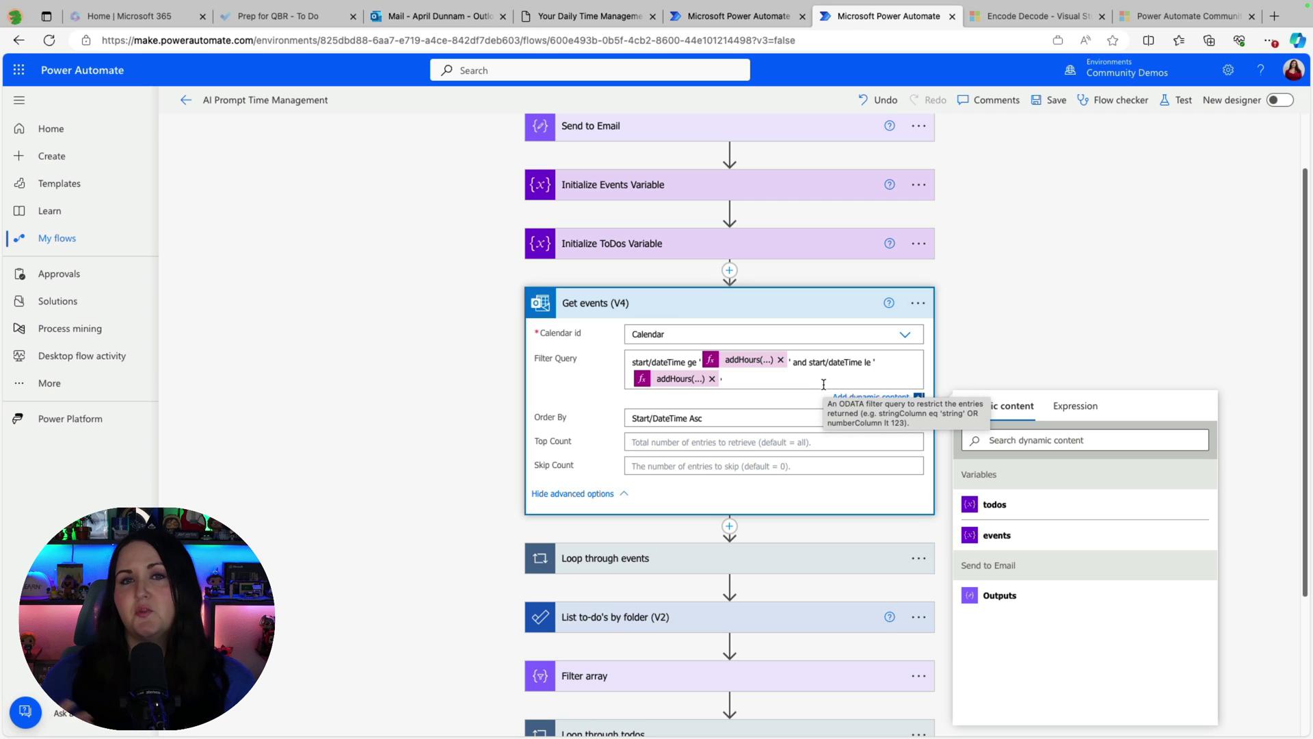
click(753, 362)
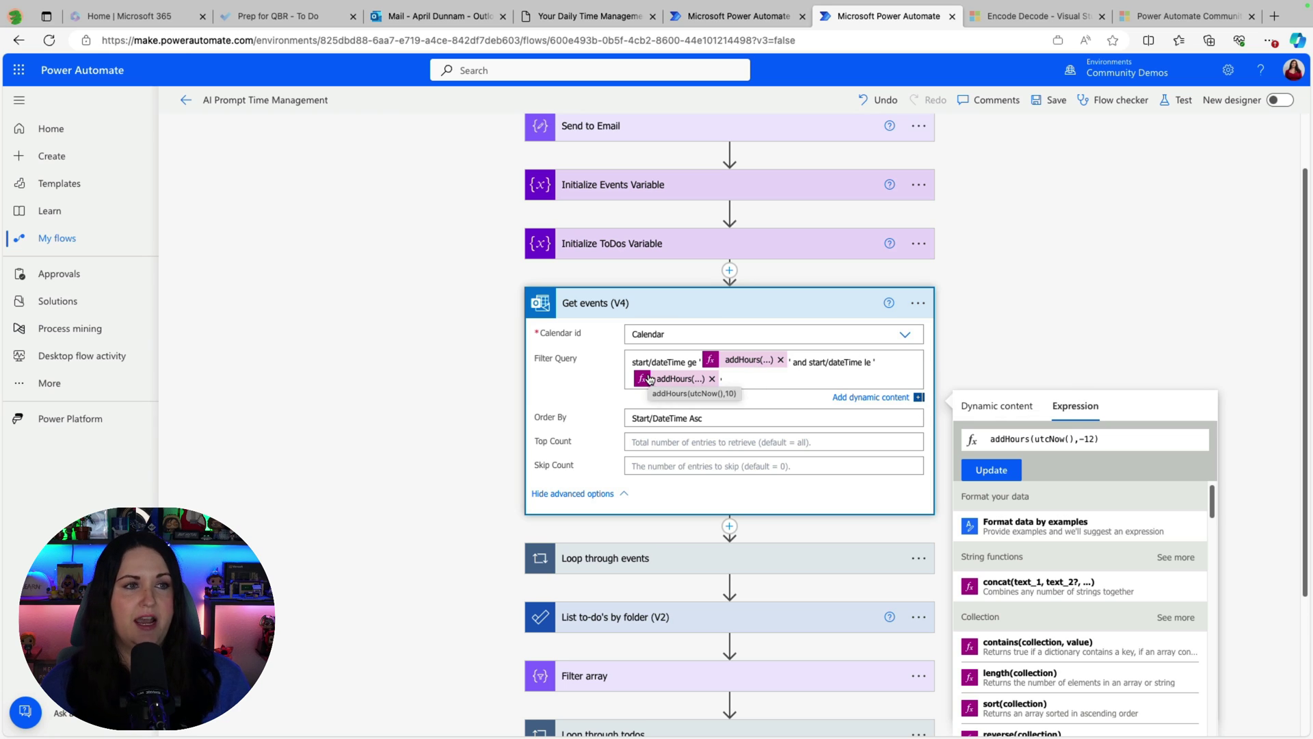
key(BackSpace)
key(BackSpace)
key(BackSpace)
text(10)
key(Home)
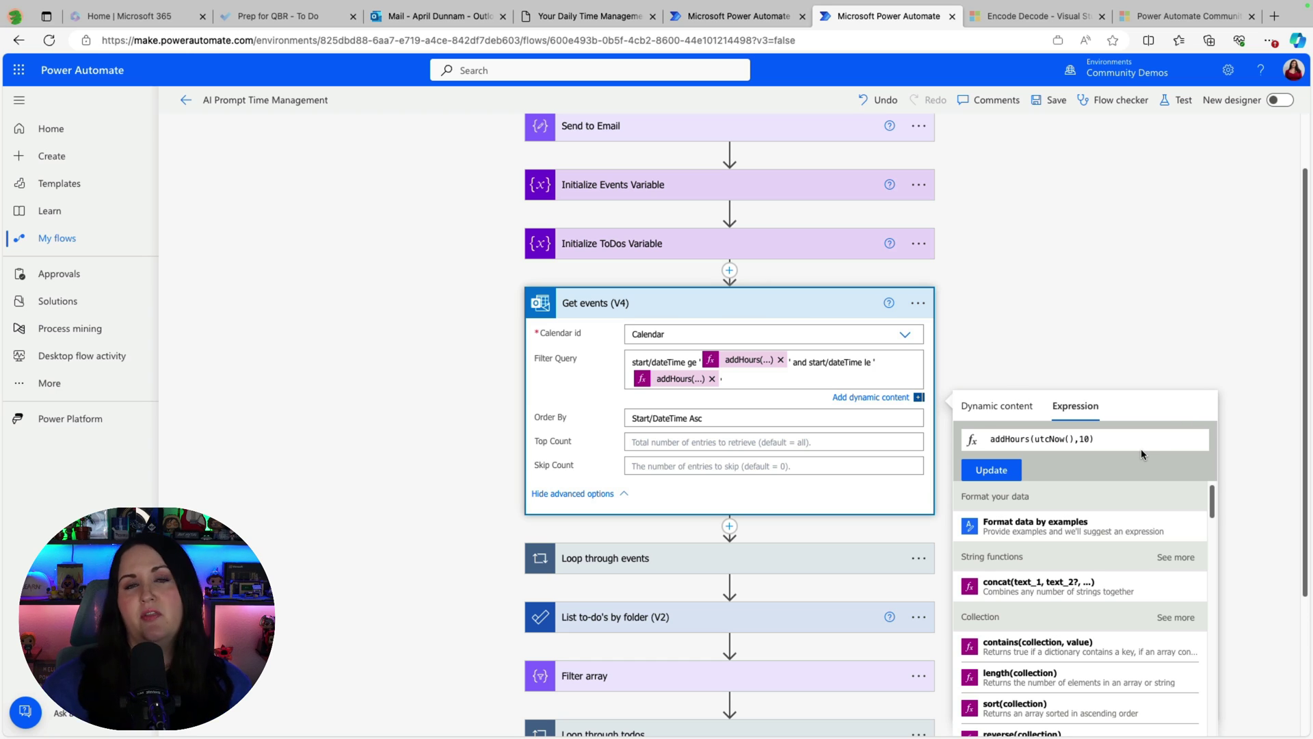
click(1084, 438)
scroll(1008, 241, down, 2)
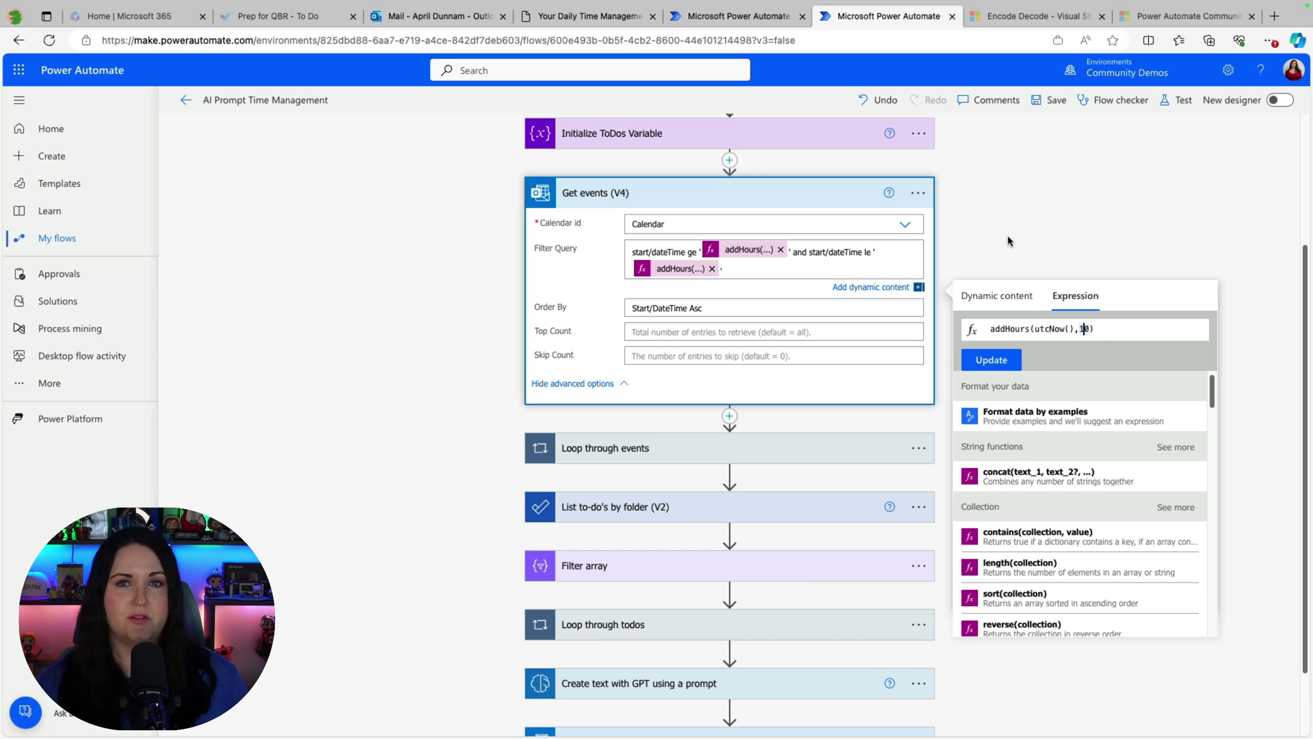
Collapse Get events, expand Loop through events, and open its Append to string variable step.
click(594, 192)
click(636, 363)
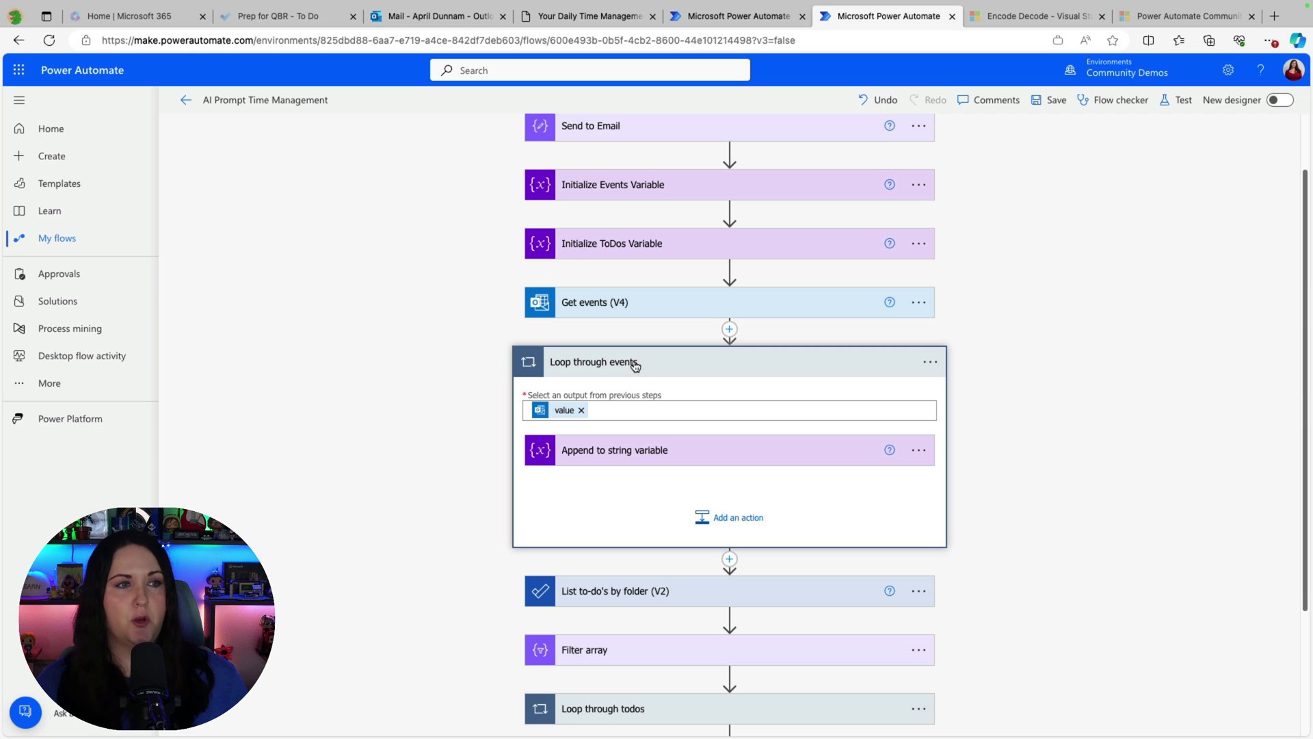
click(679, 411)
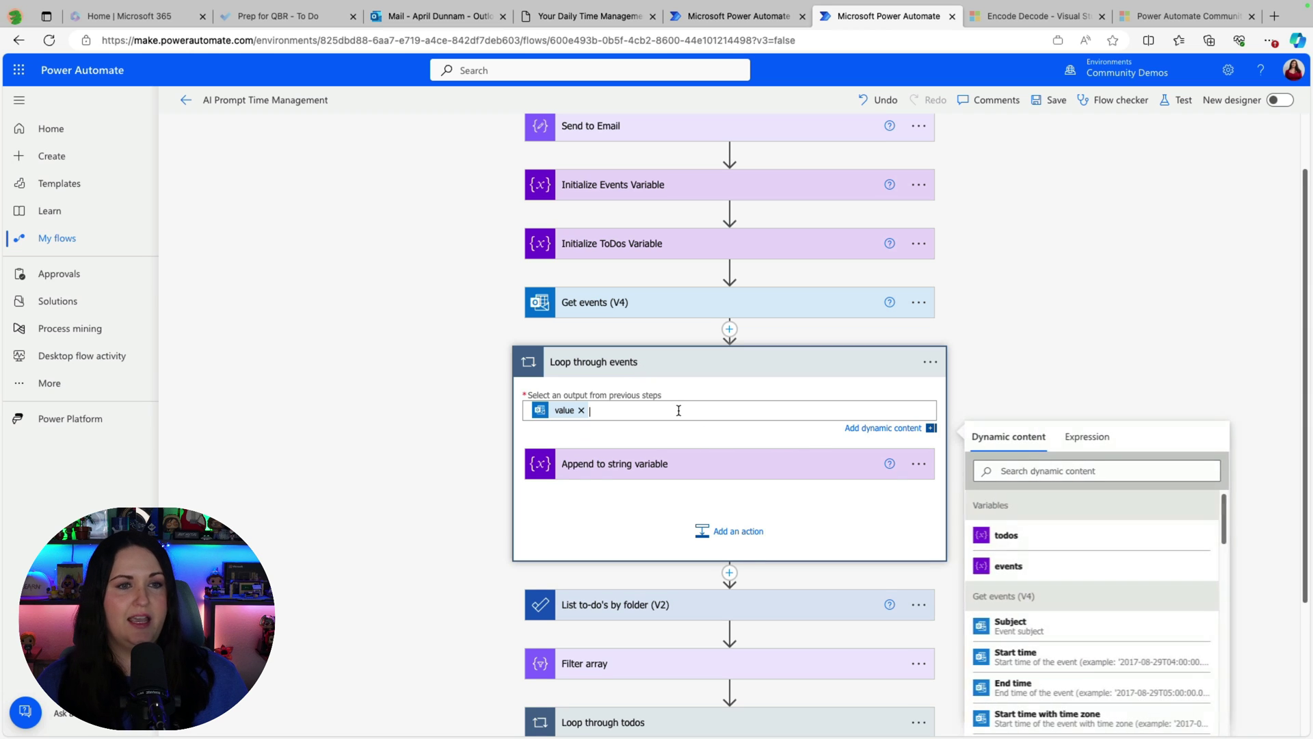
scroll(1078, 610, down, 3)
scroll(1049, 337, down, 2)
scroll(1048, 337, down, 1)
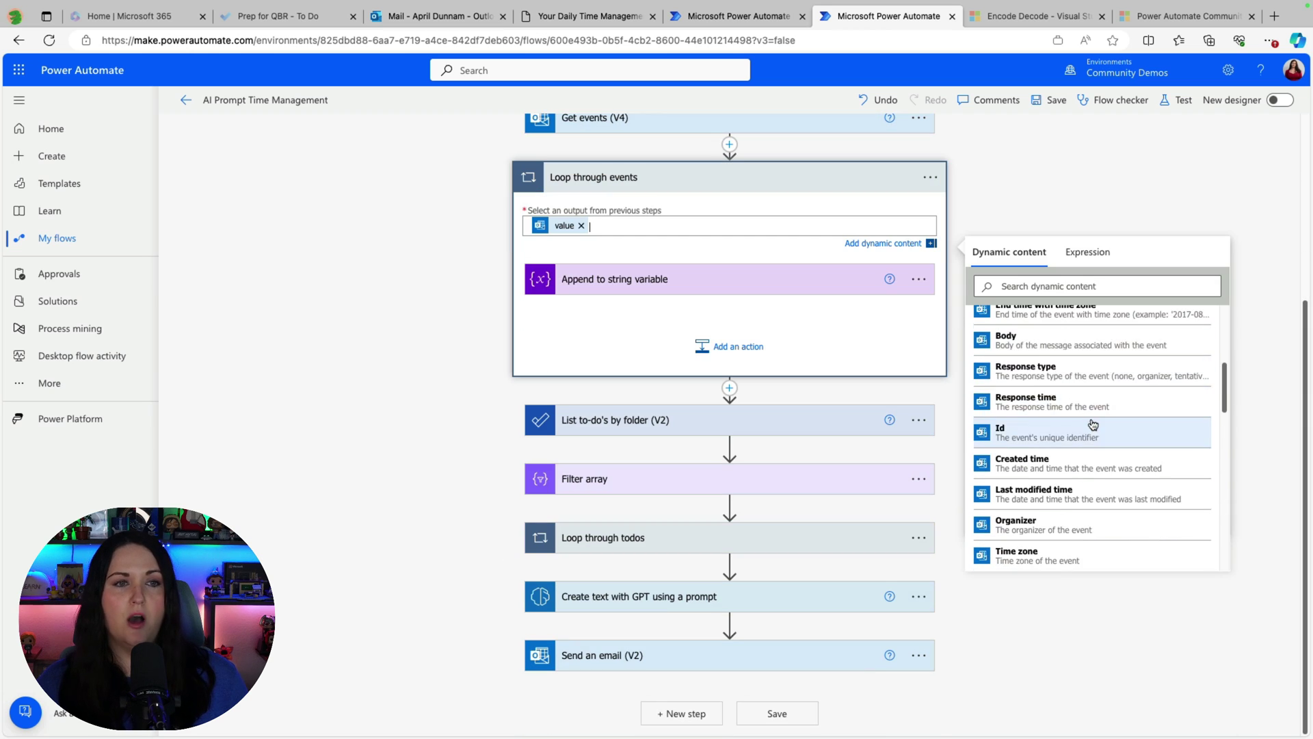
scroll(1093, 430, down, 4)
scroll(1092, 430, down, 3)
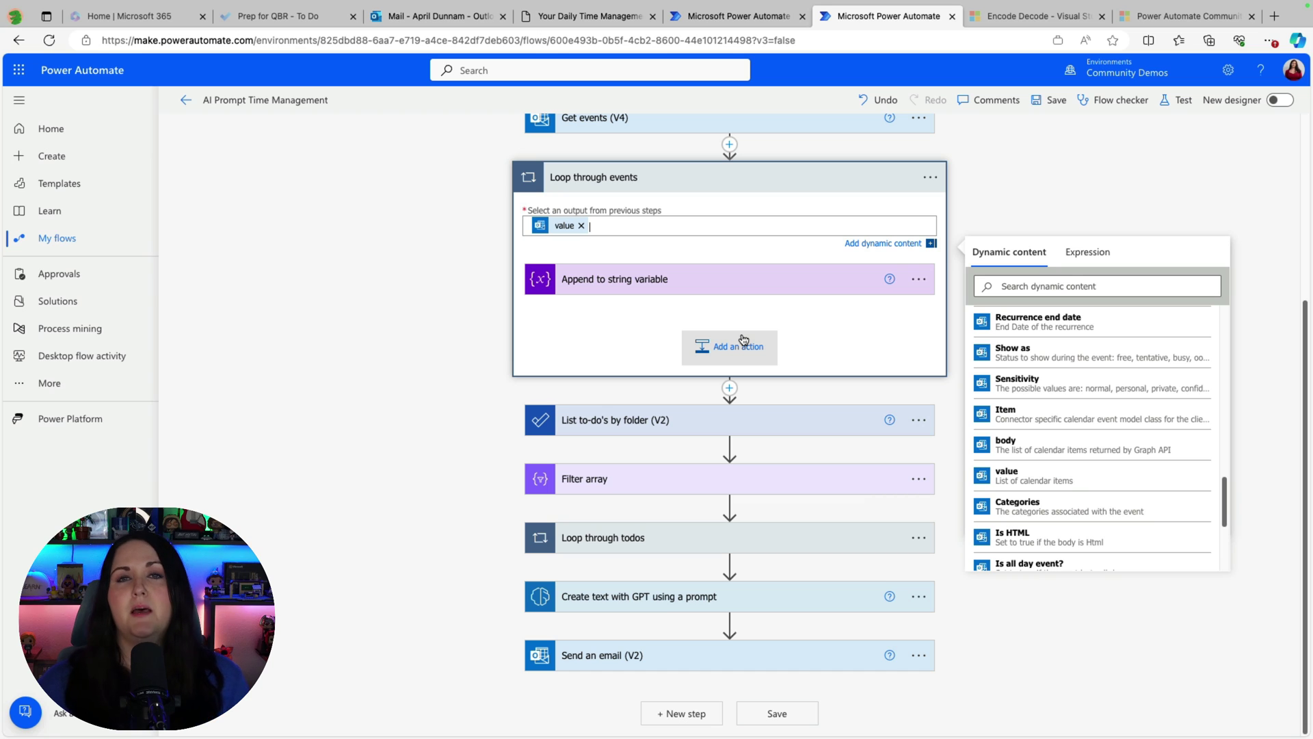
click(753, 283)
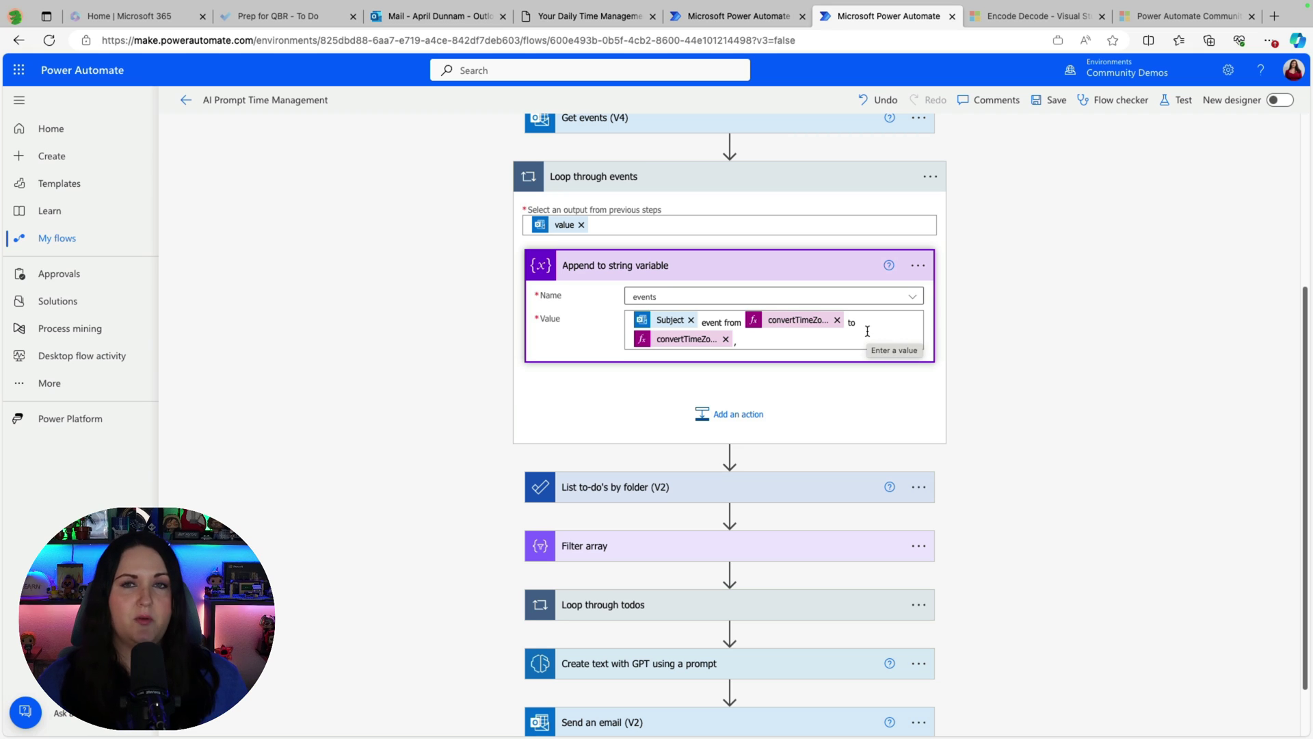
click(895, 341)
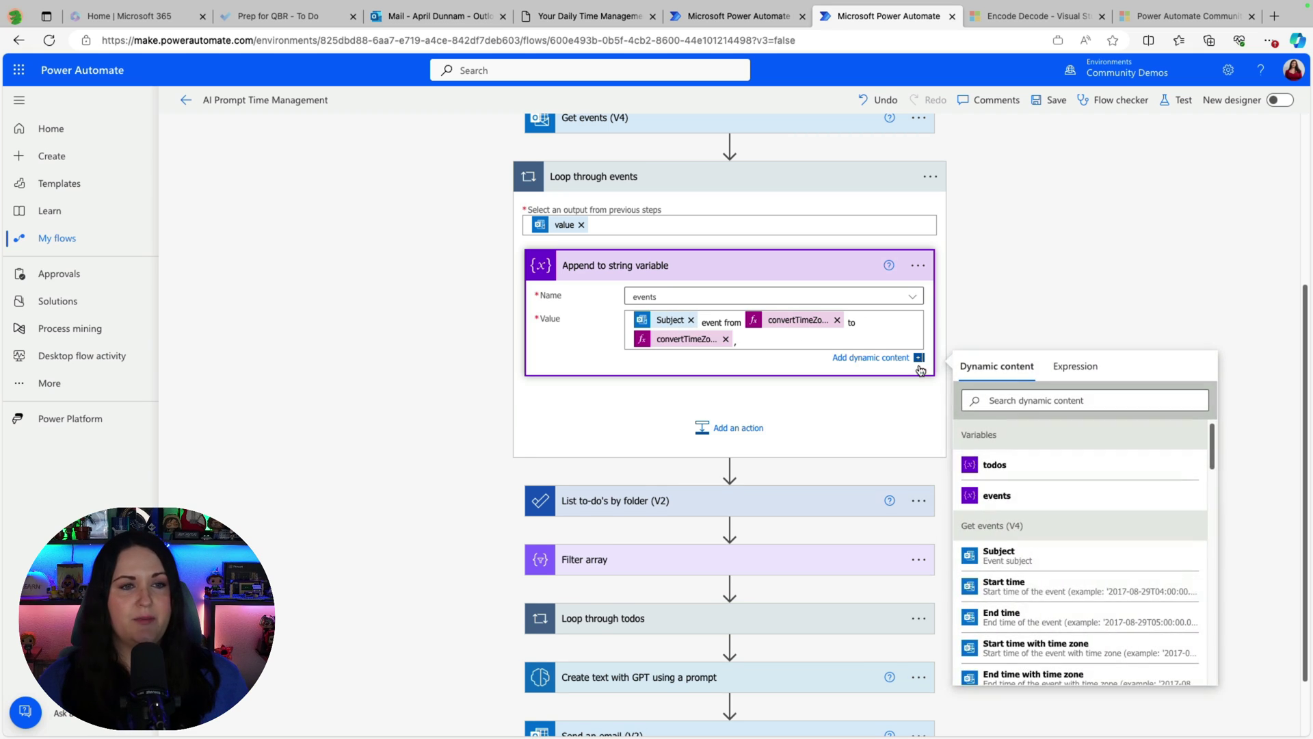
scroll(1064, 595, down, 1)
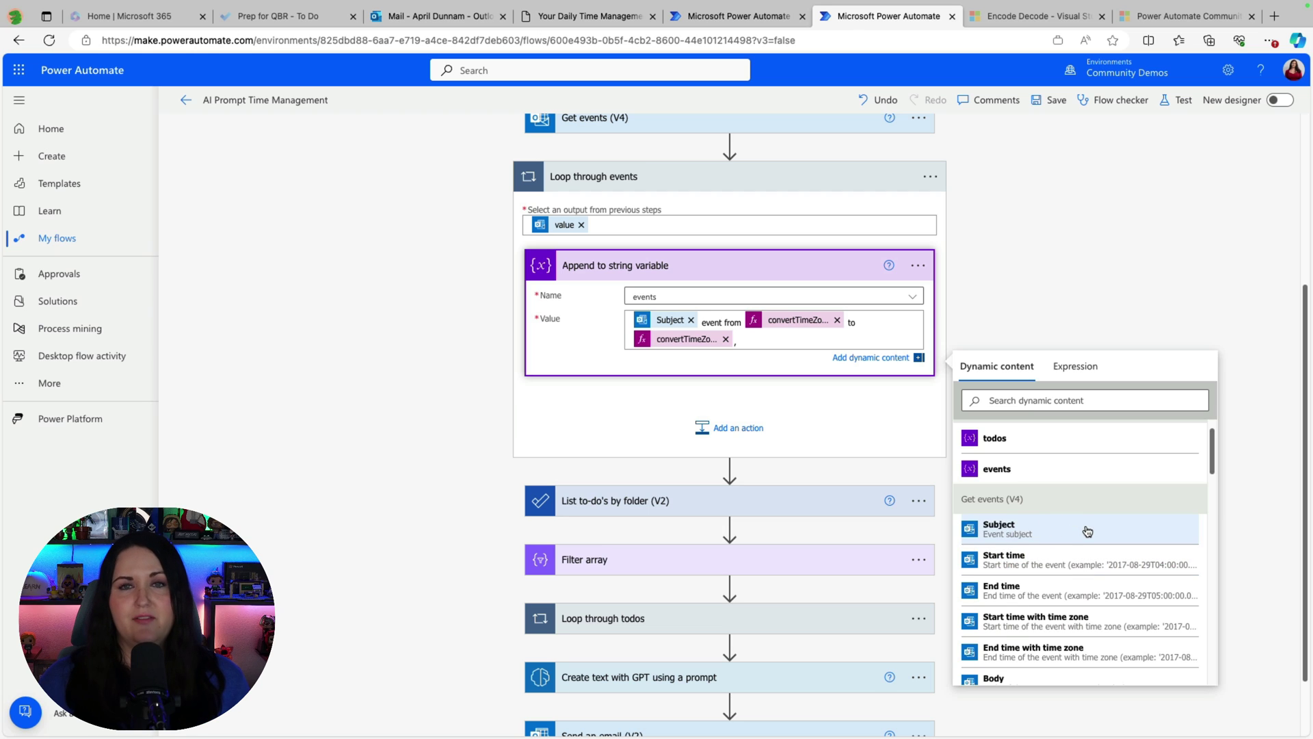
click(793, 326)
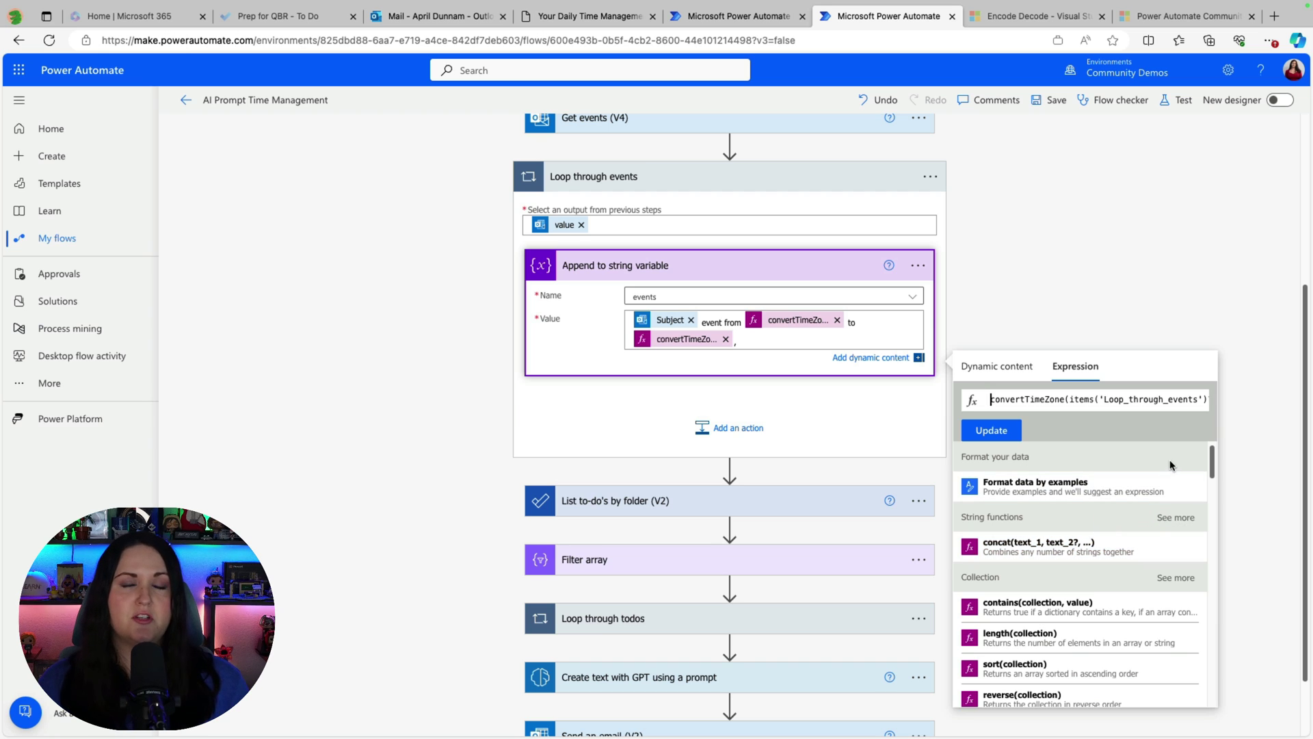
click(1031, 402)
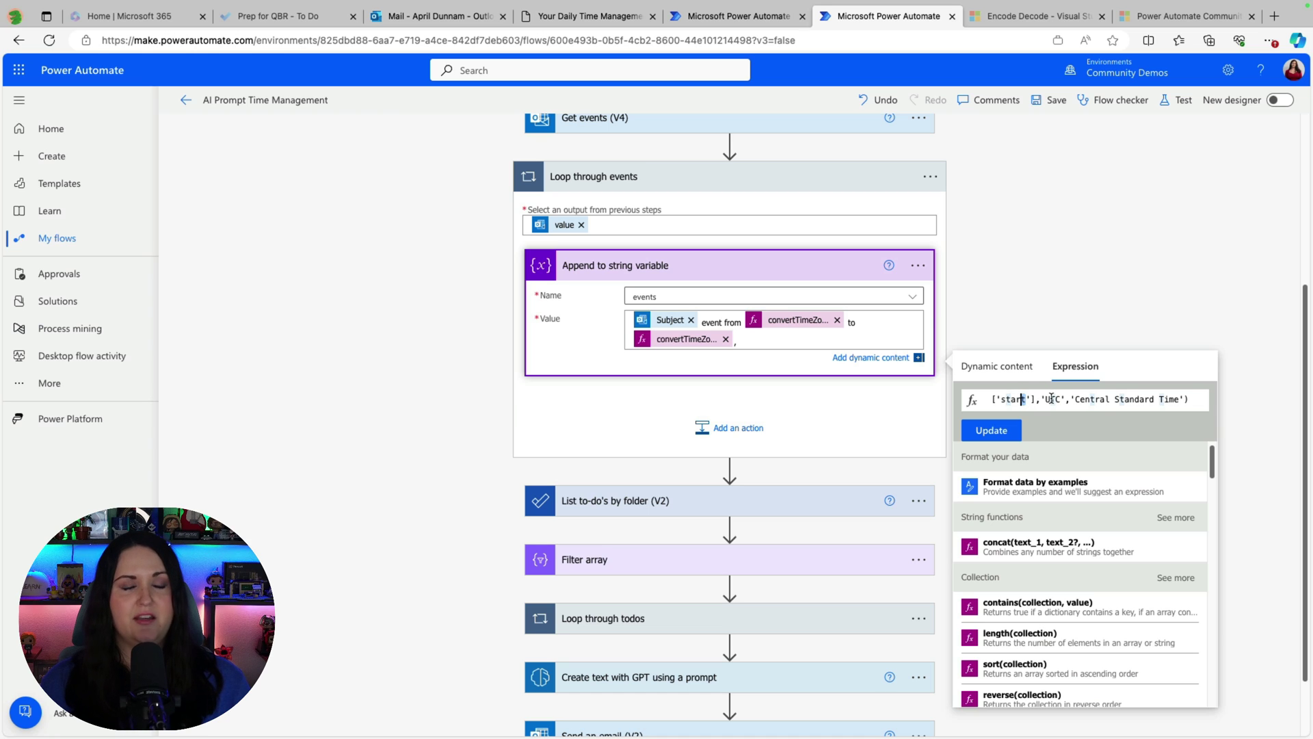
drag(1045, 400, 1063, 401)
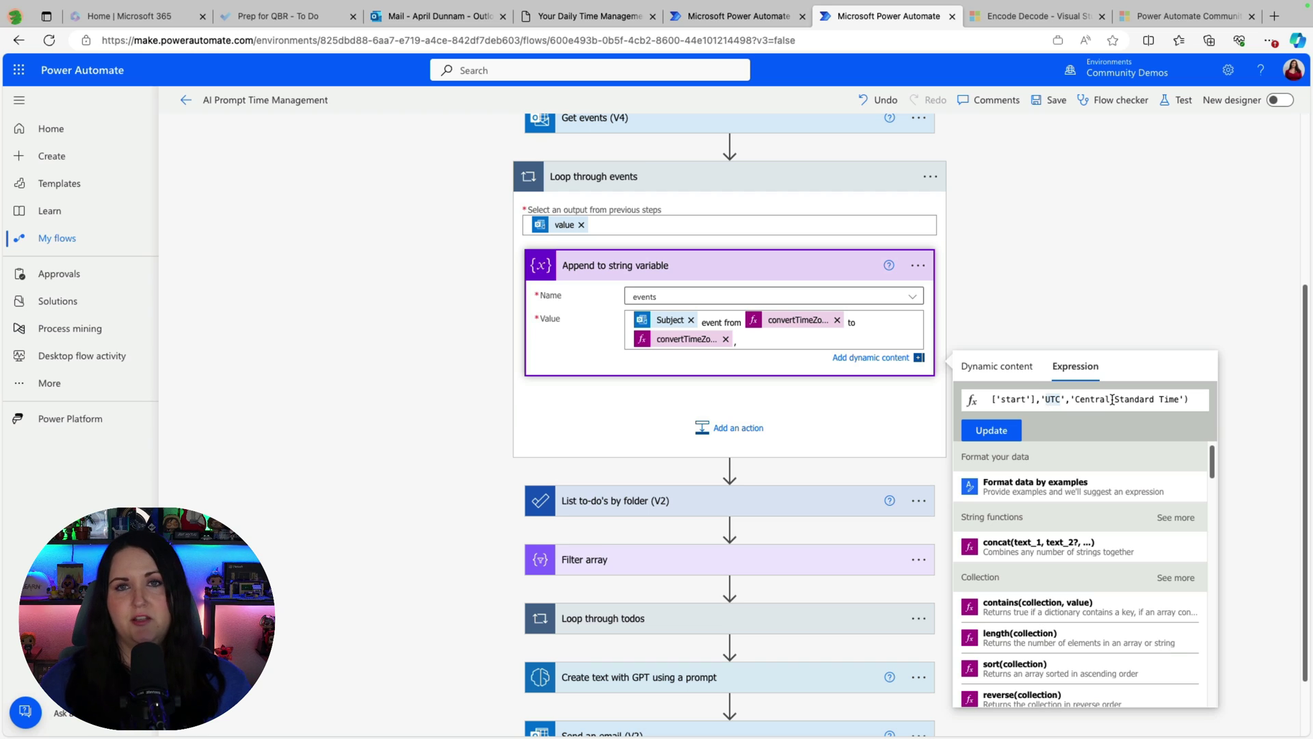
click(682, 342)
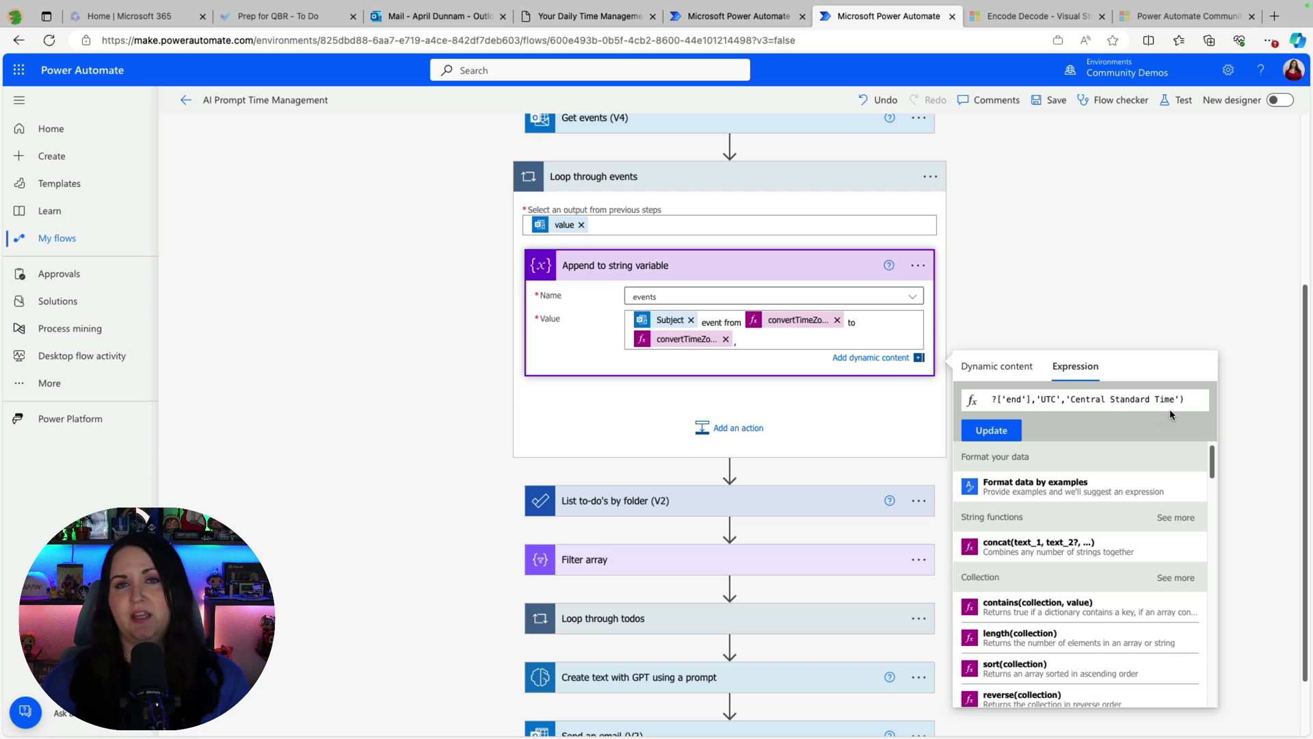
click(1047, 286)
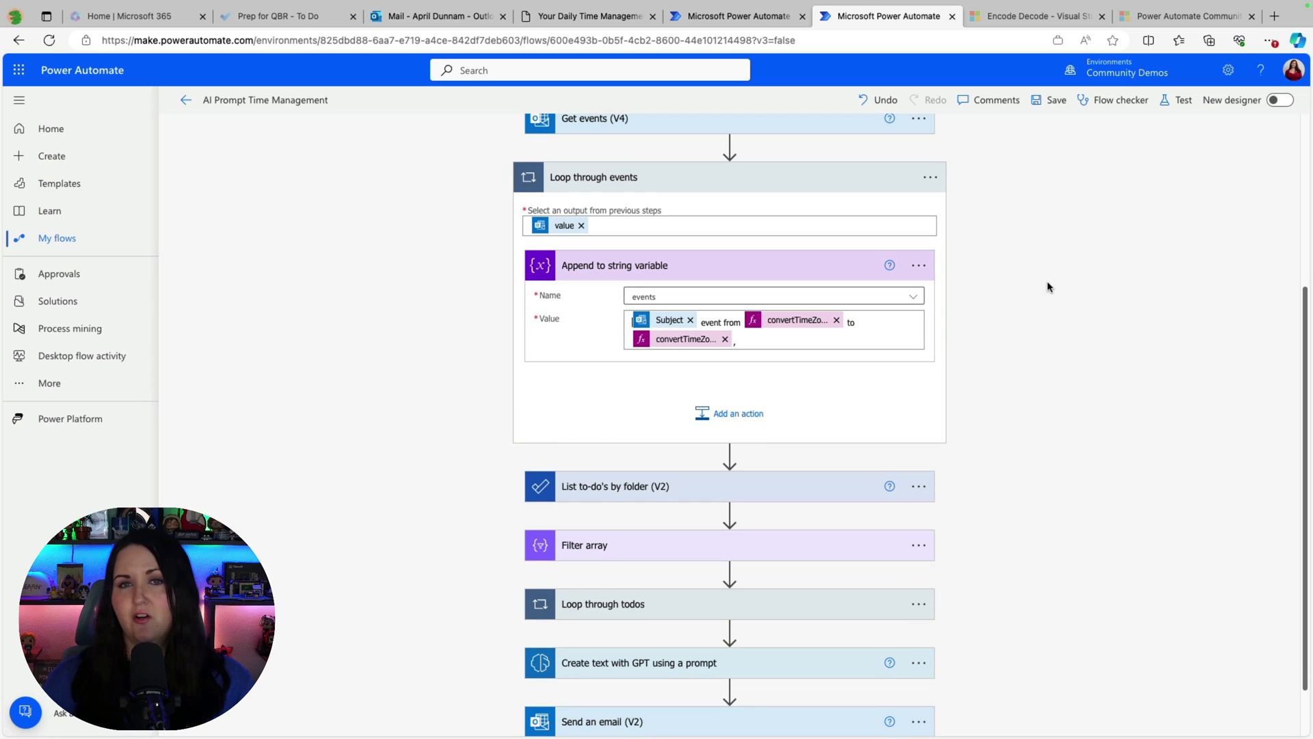
Expand List to-do's by folder (V2), reading from Tasks, after checking the To Do list.
click(809, 492)
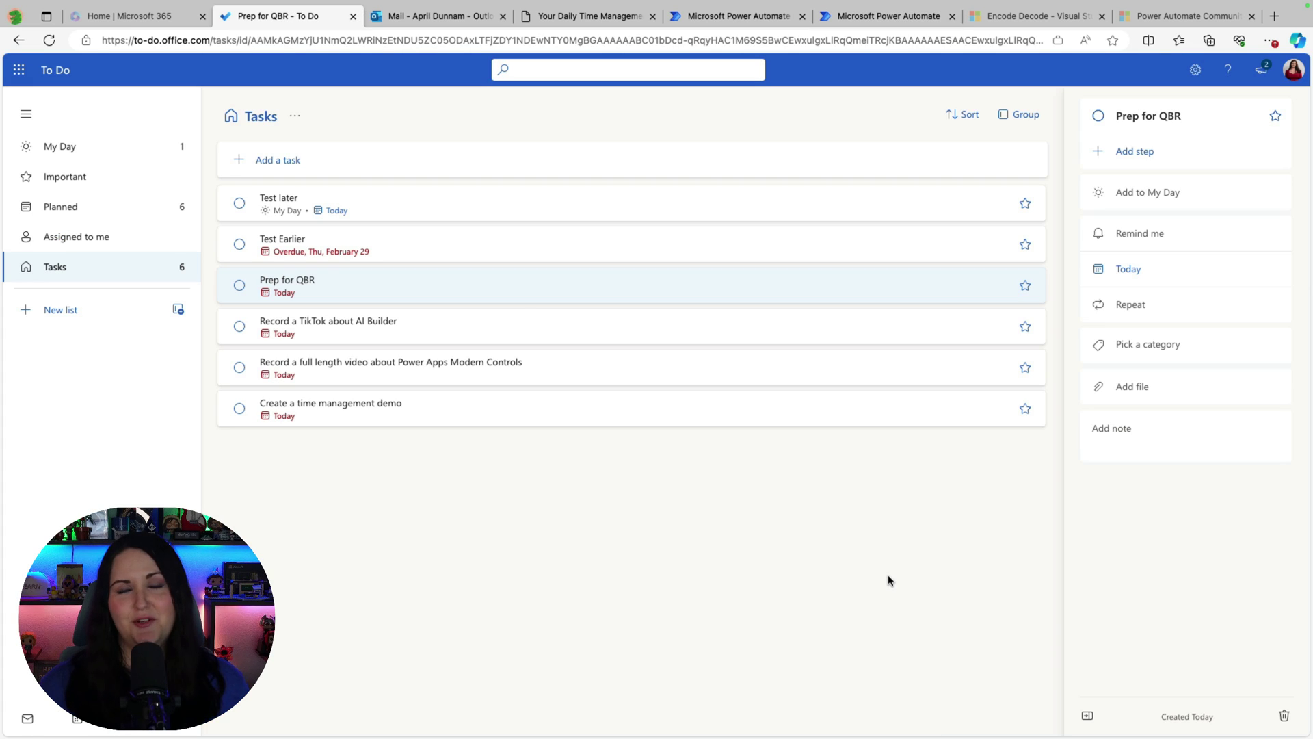
click(839, 17)
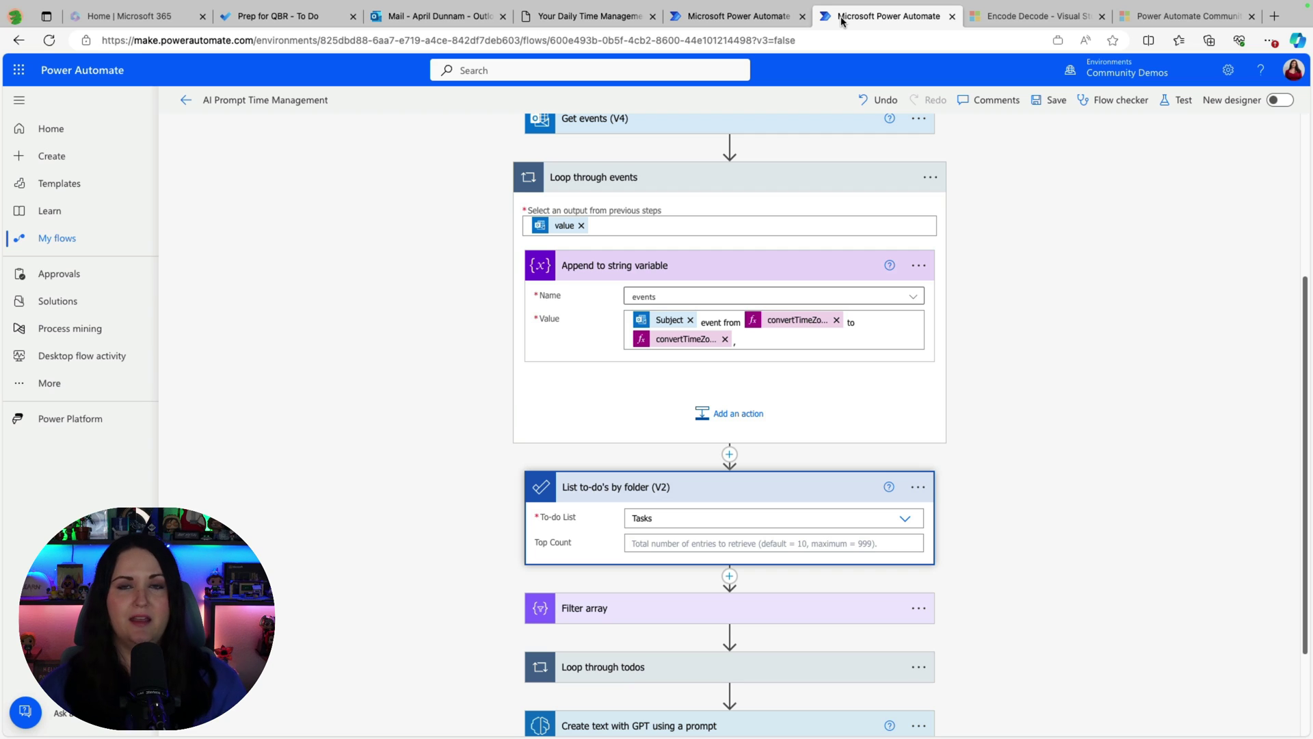
Expand the Filter array step and check the to-do step's Top Count option.
scroll(835, 356, down, 2)
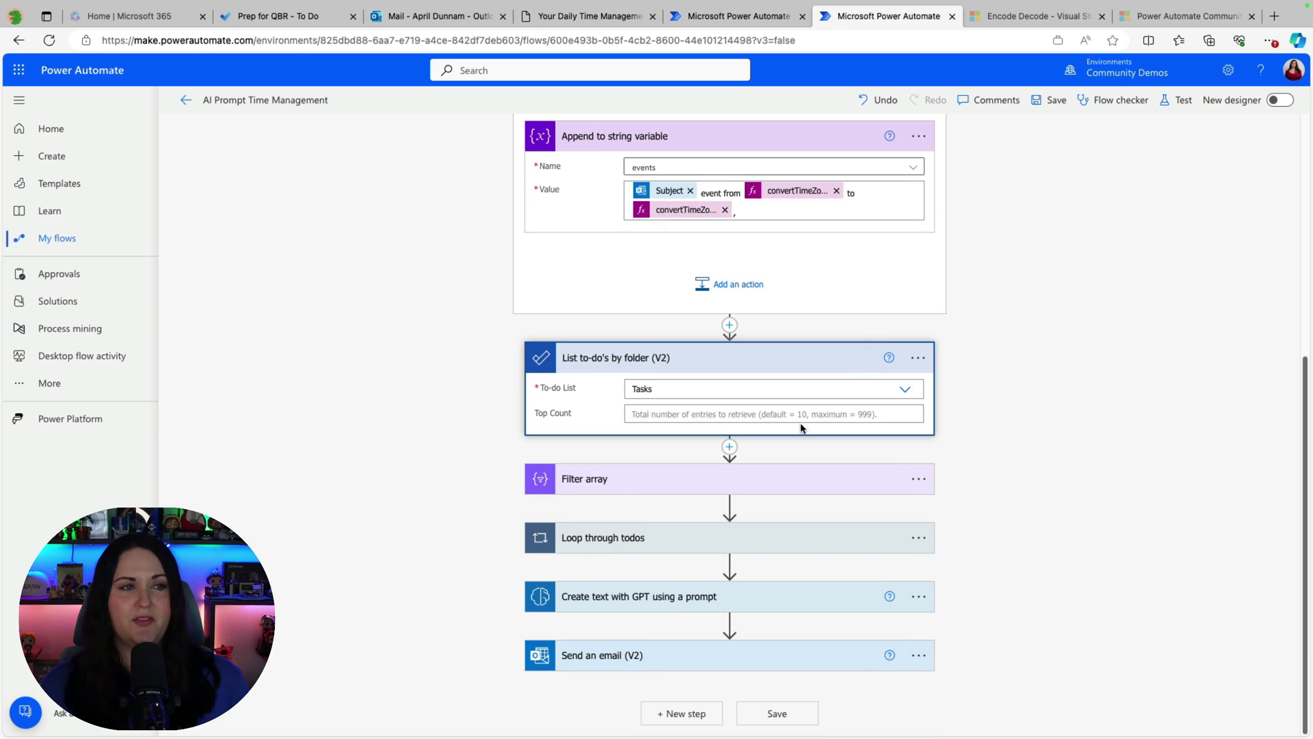
click(601, 483)
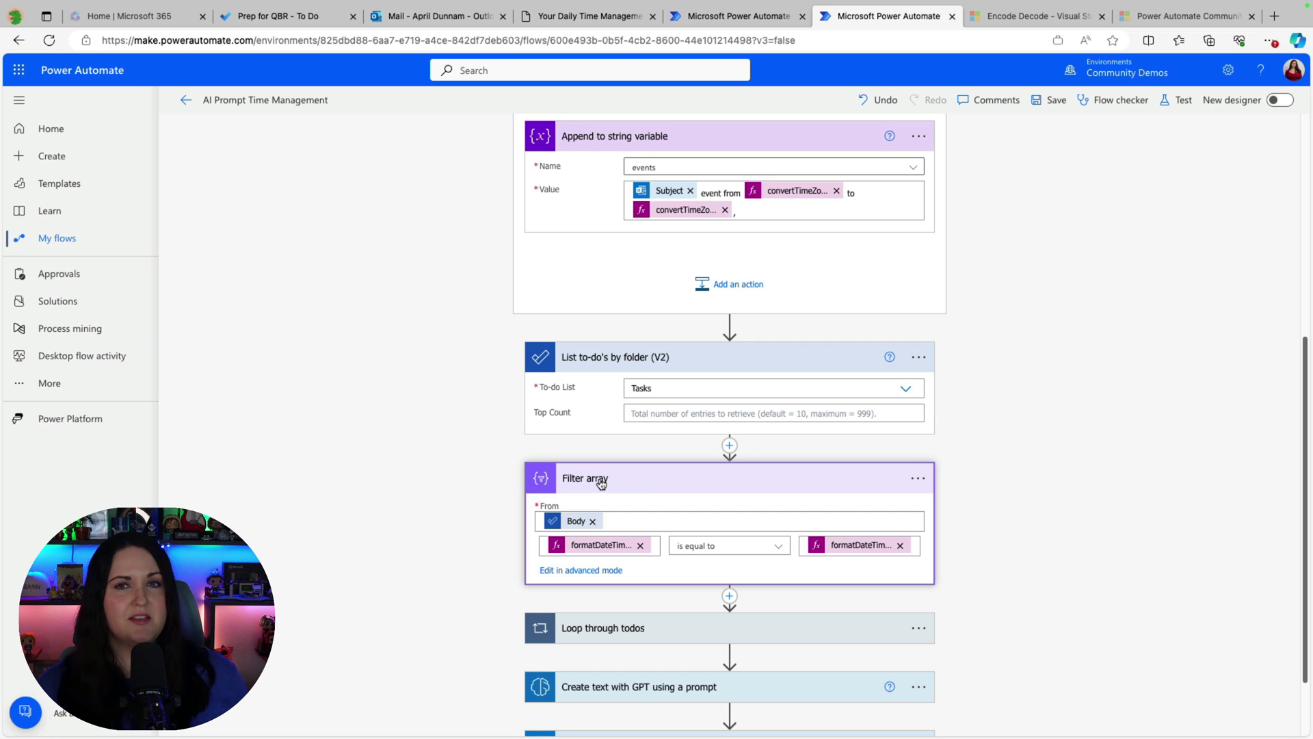
click(649, 414)
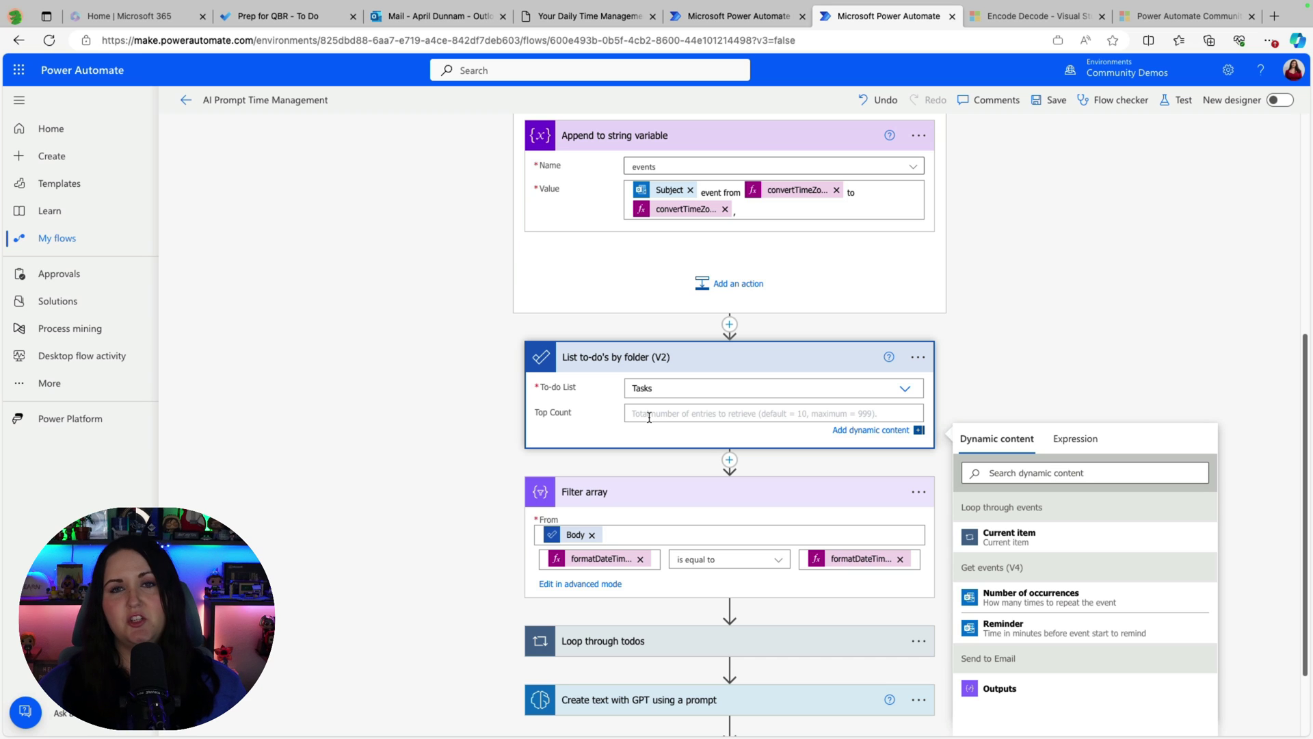
Search new actions for 'filter array', discard it, and inspect the Filter array inputs.
click(728, 460)
click(738, 479)
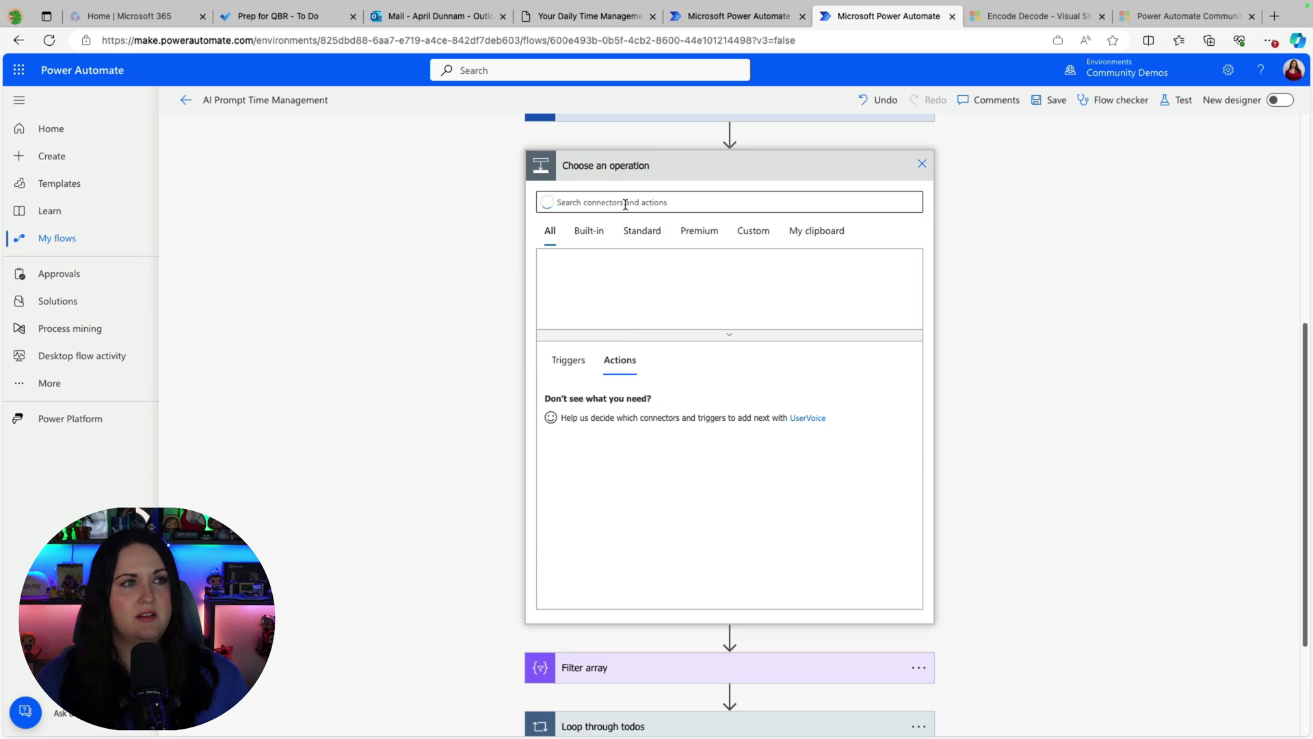
text(filt)
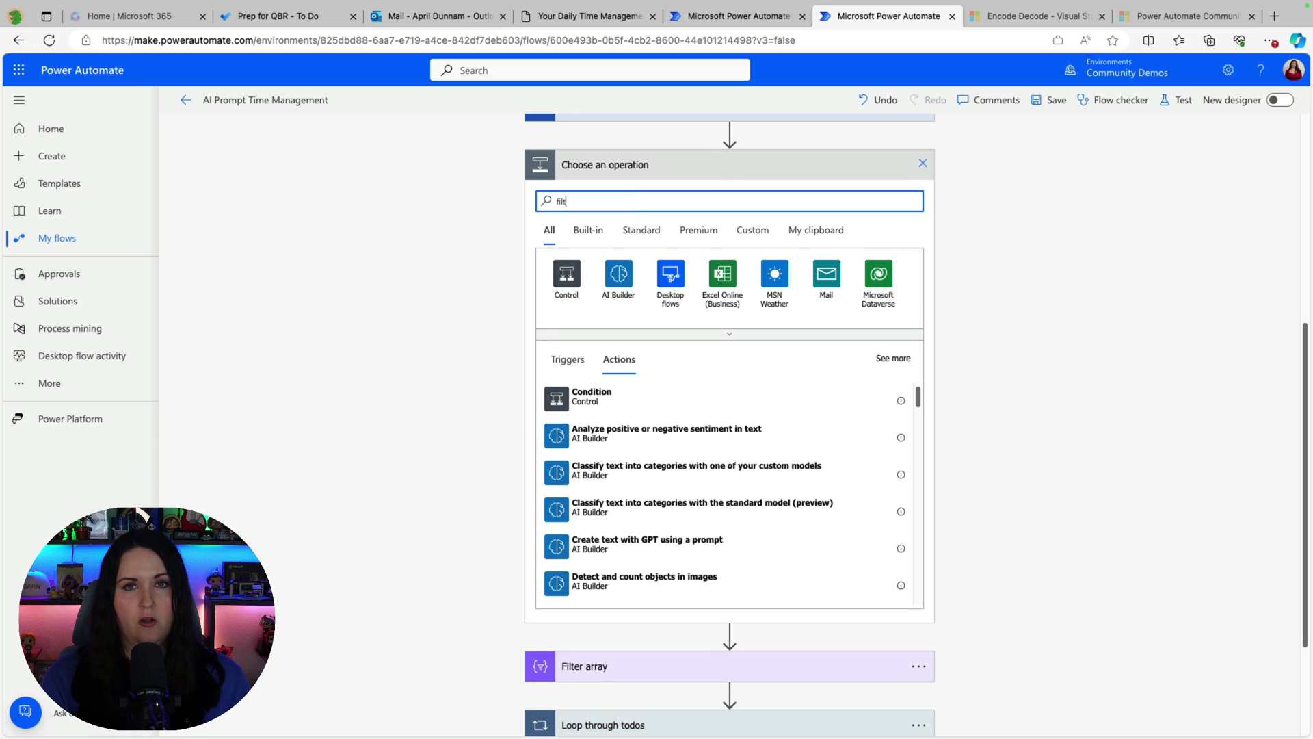
text(er array)
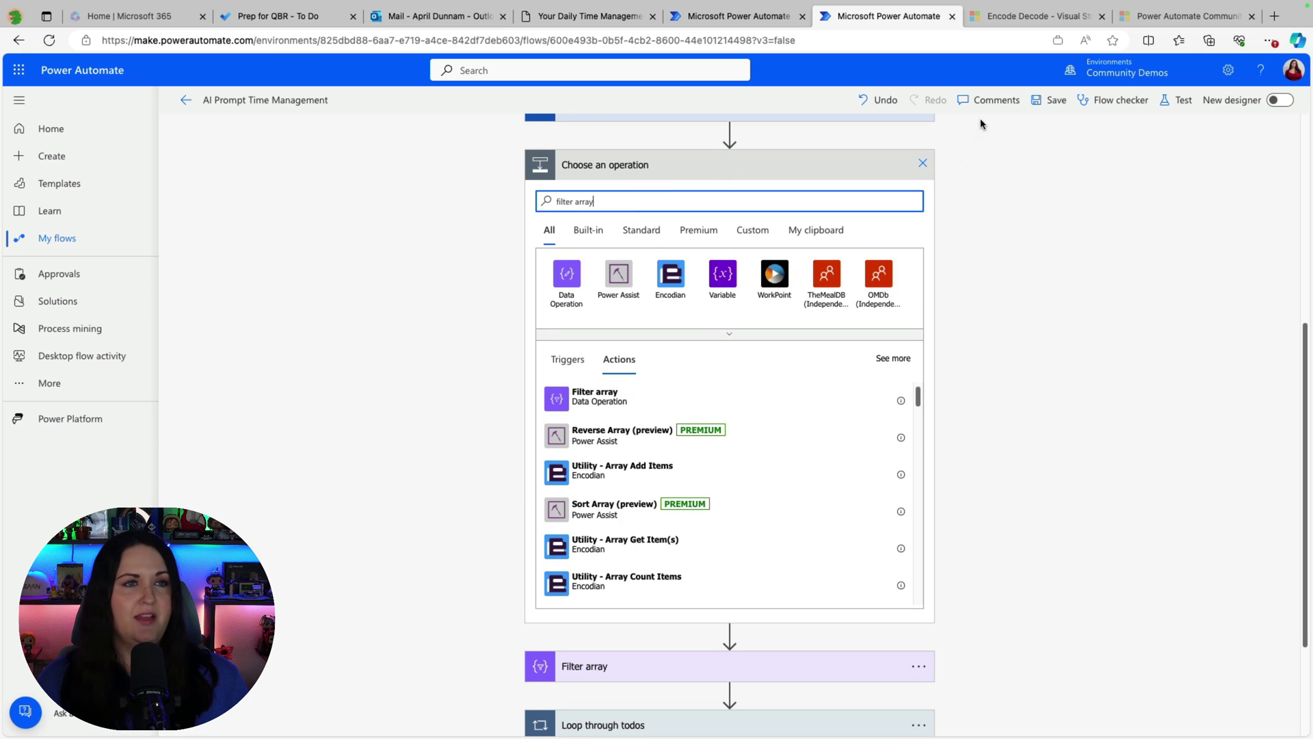
click(922, 163)
click(636, 463)
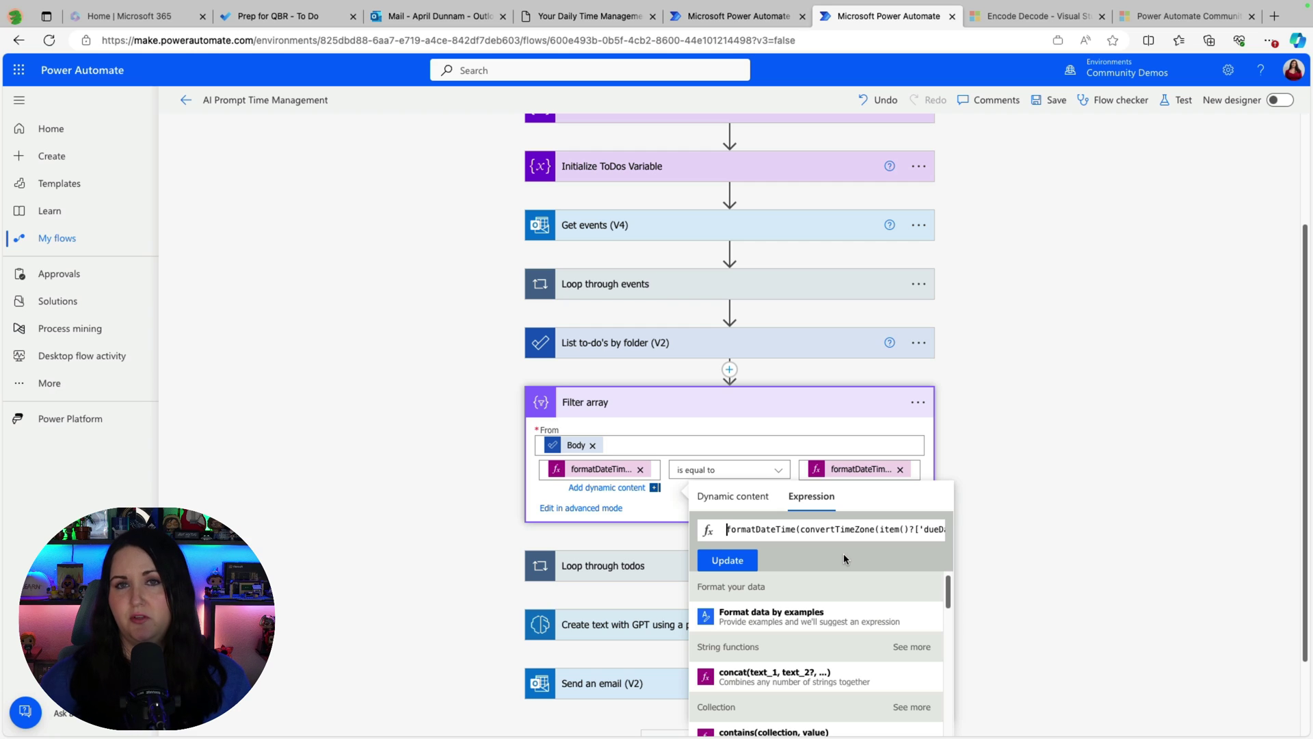
Review the due-date and today's utcNow() formatDateTime expressions, then collapse Filter array.
key(End)
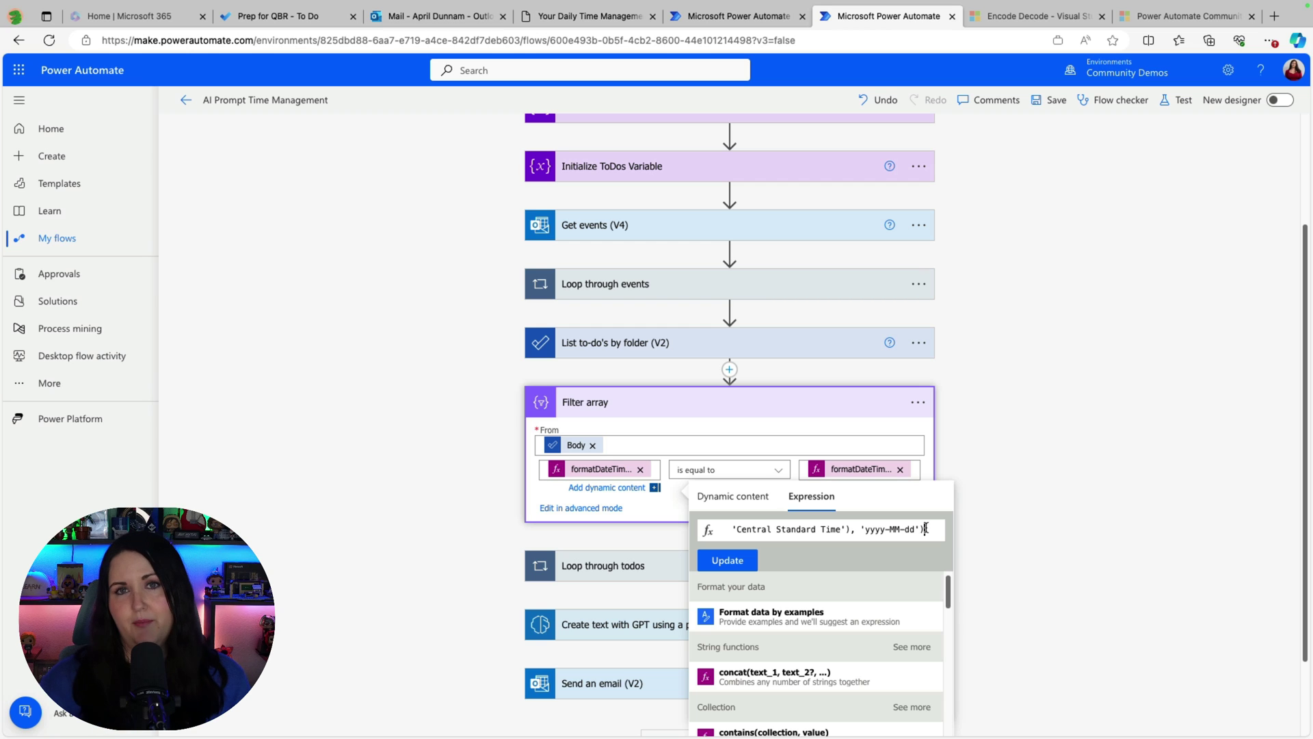
click(600, 469)
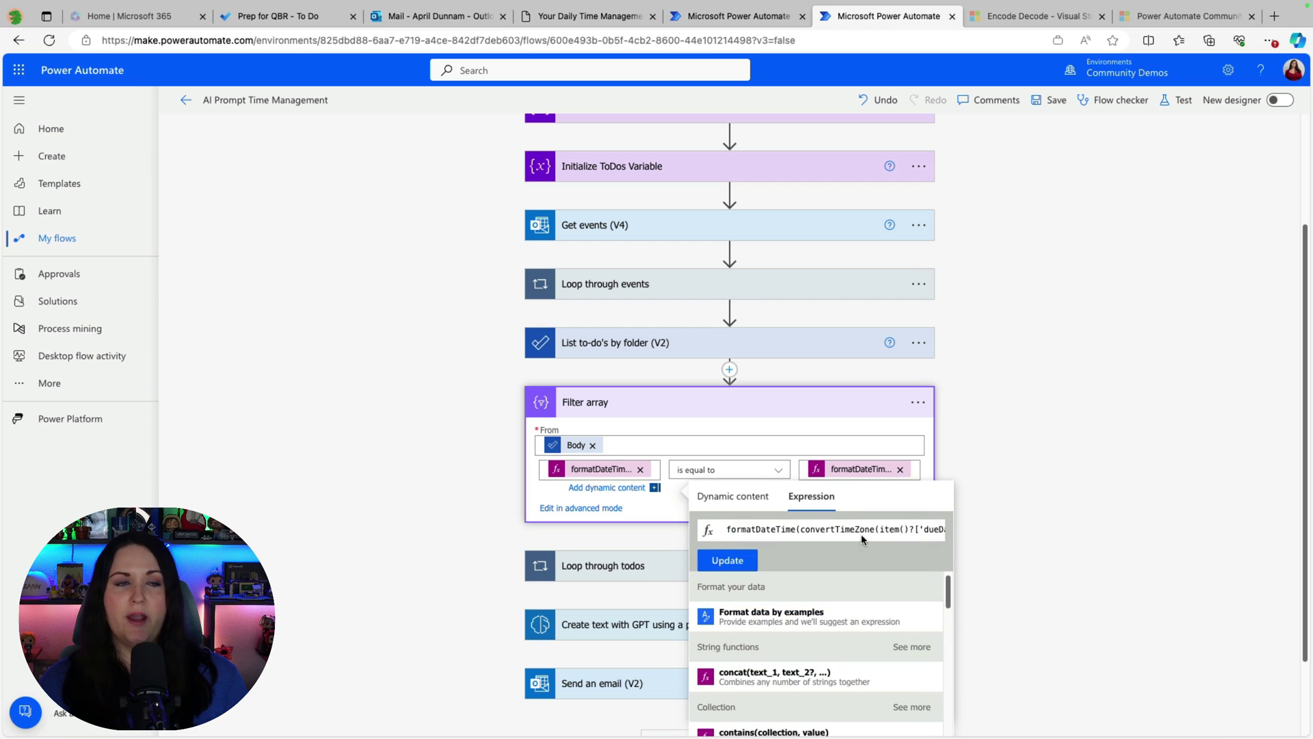
click(863, 469)
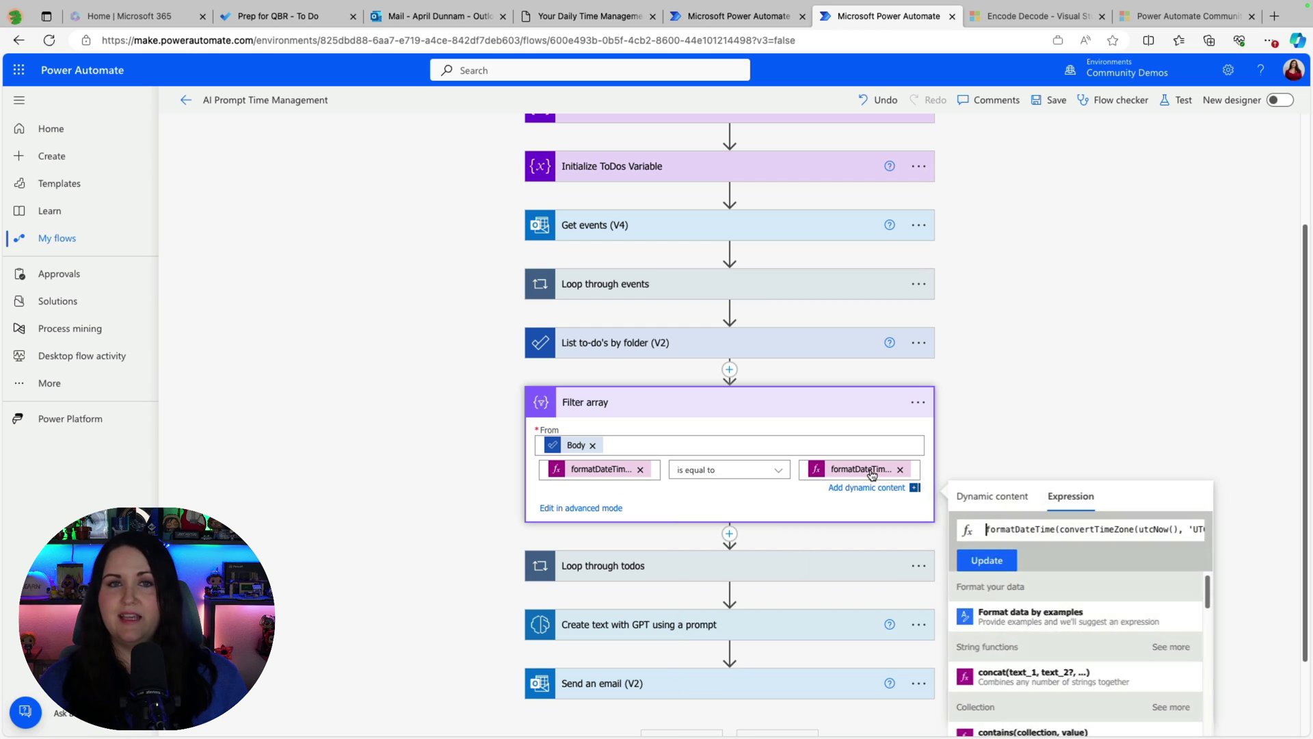
click(814, 418)
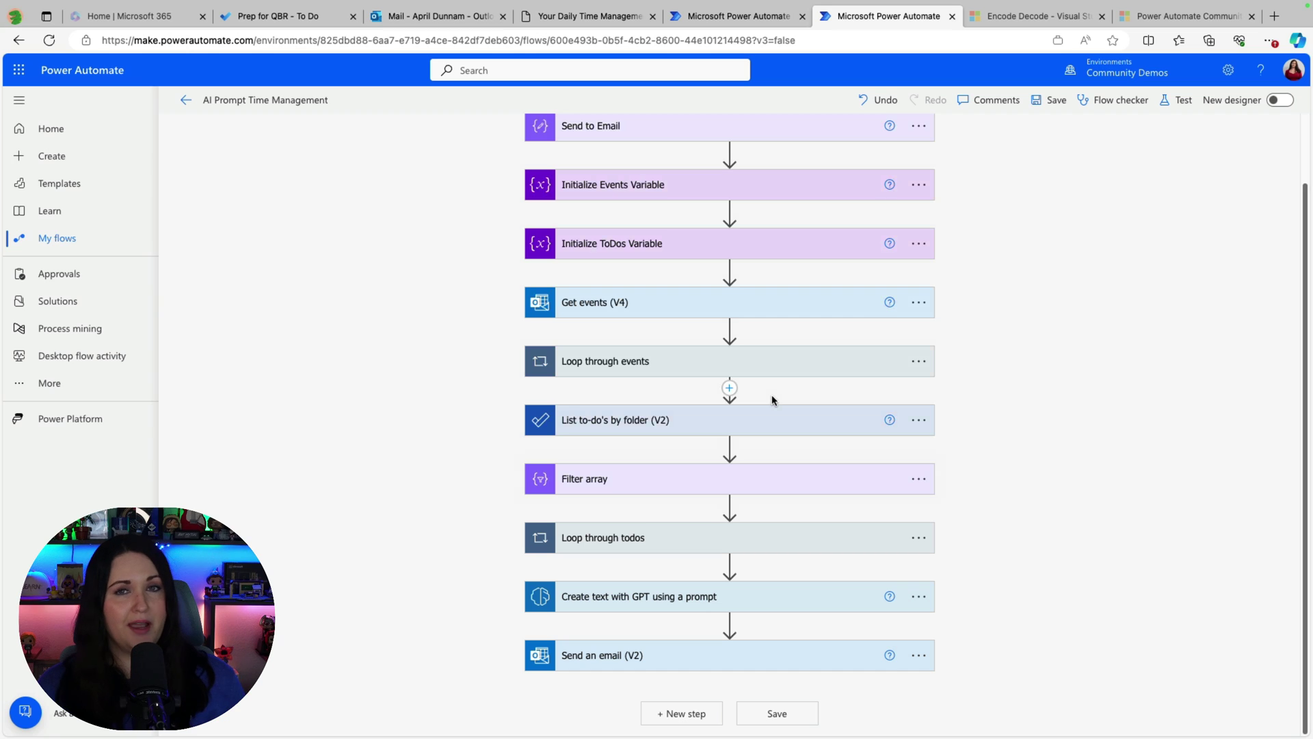
Expand Loop through todos and its append step adding each to-do title plus a comma.
click(734, 536)
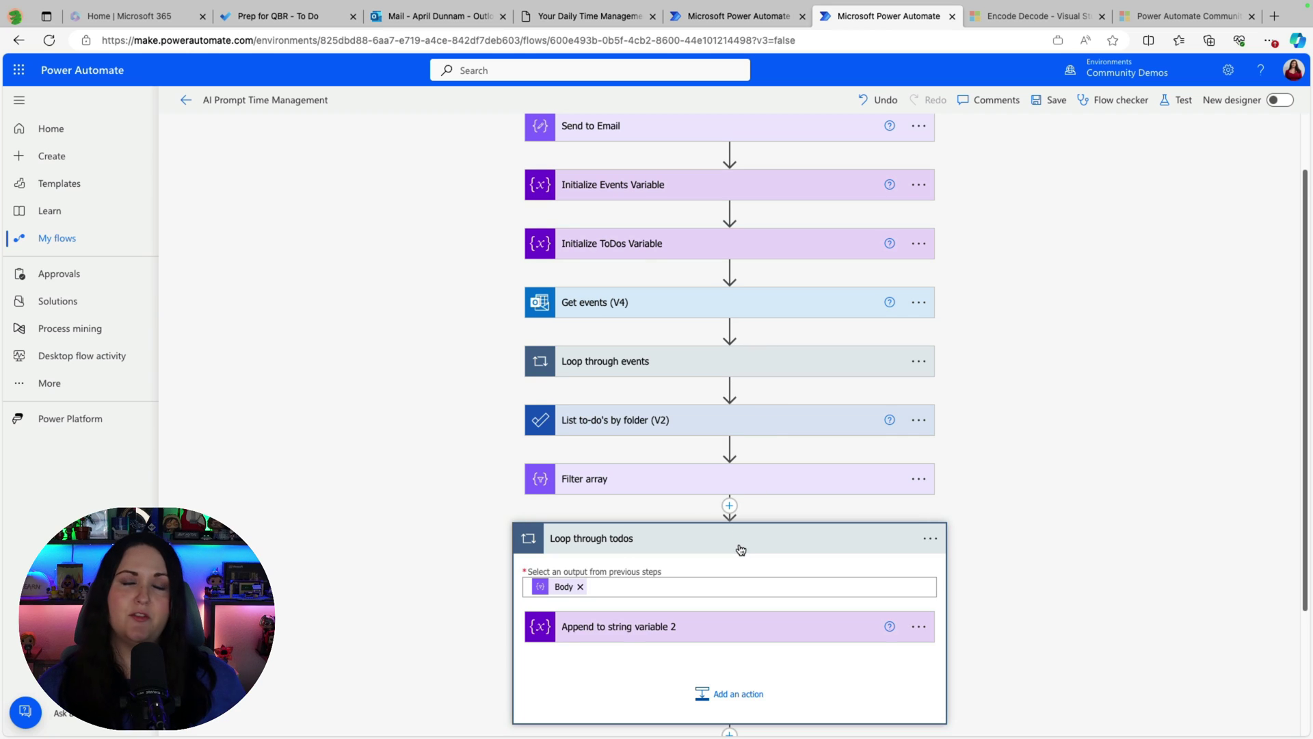
scroll(741, 549, down, 1)
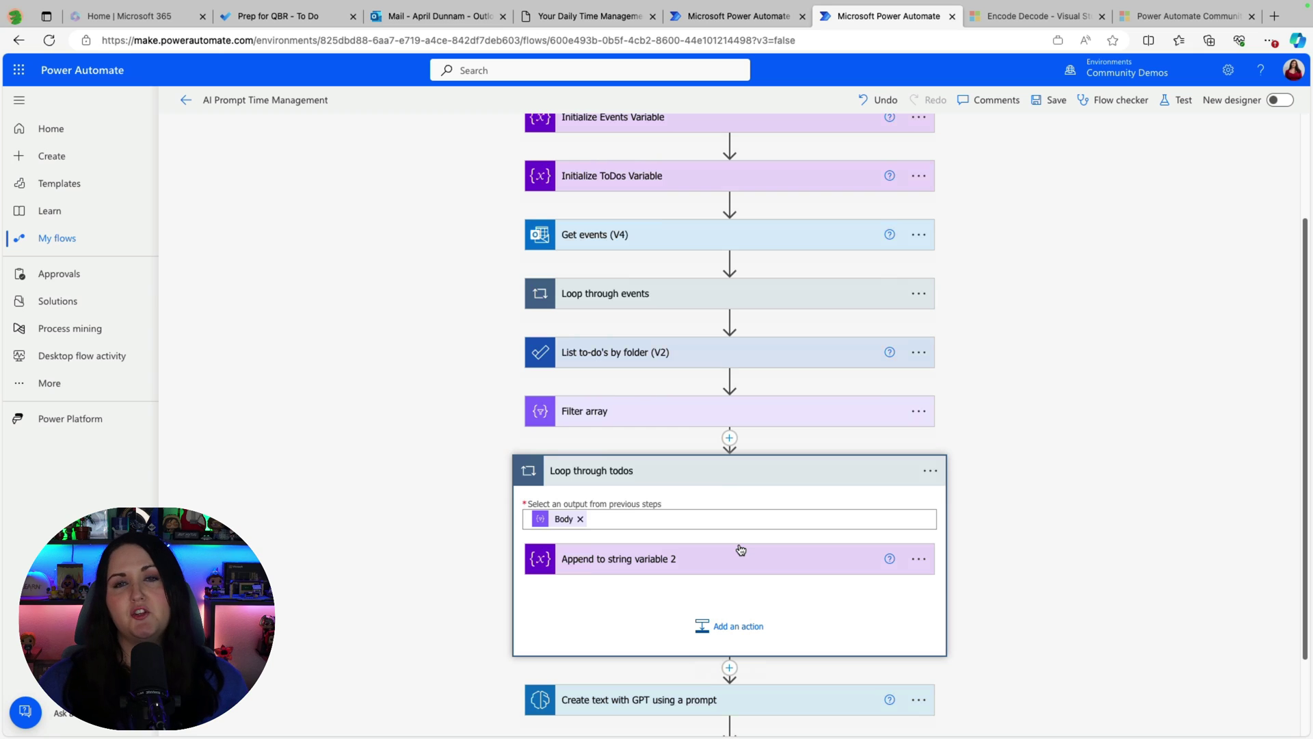
click(635, 521)
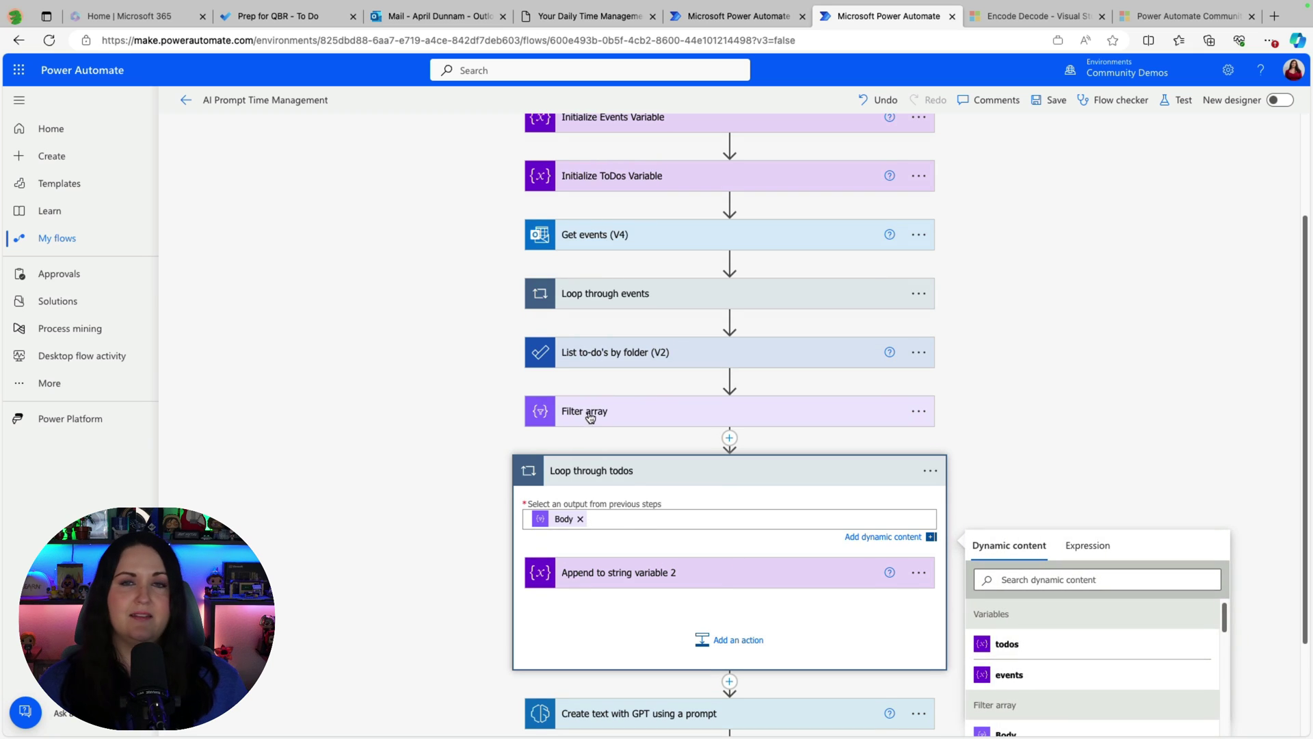
scroll(1176, 471, down, 2)
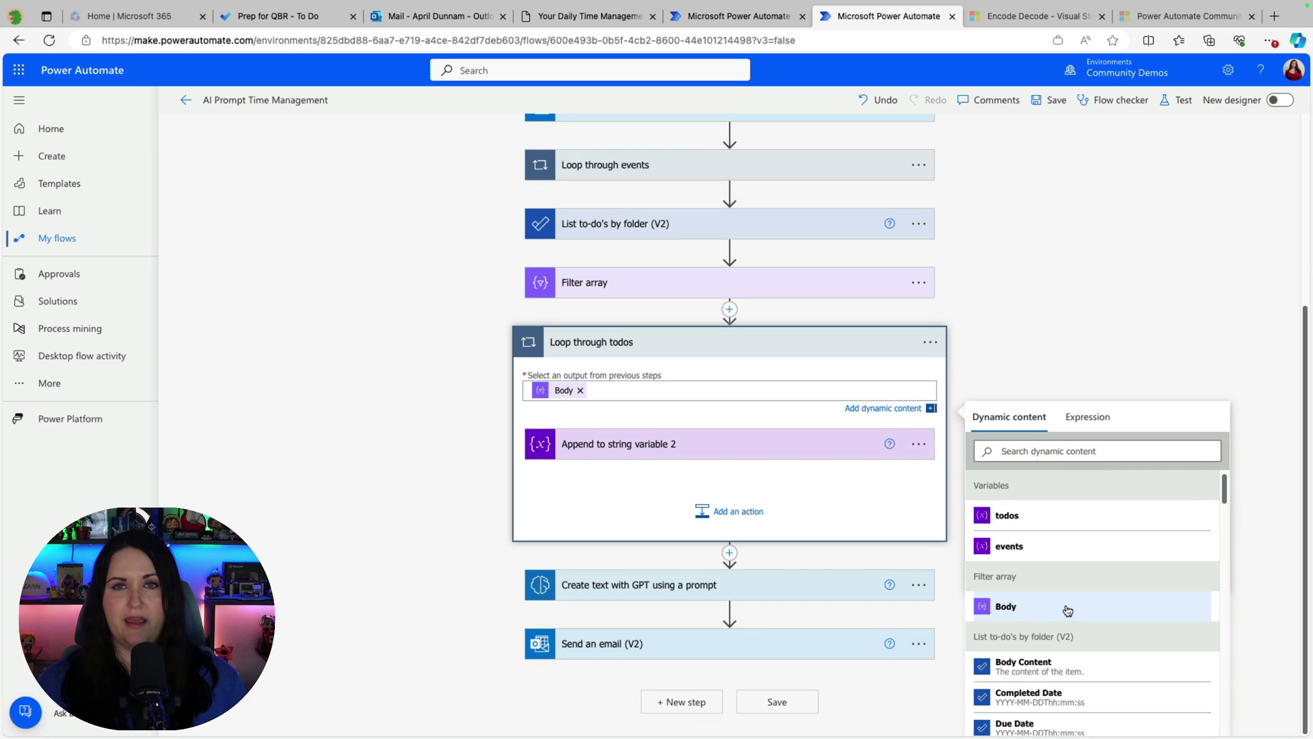
click(666, 445)
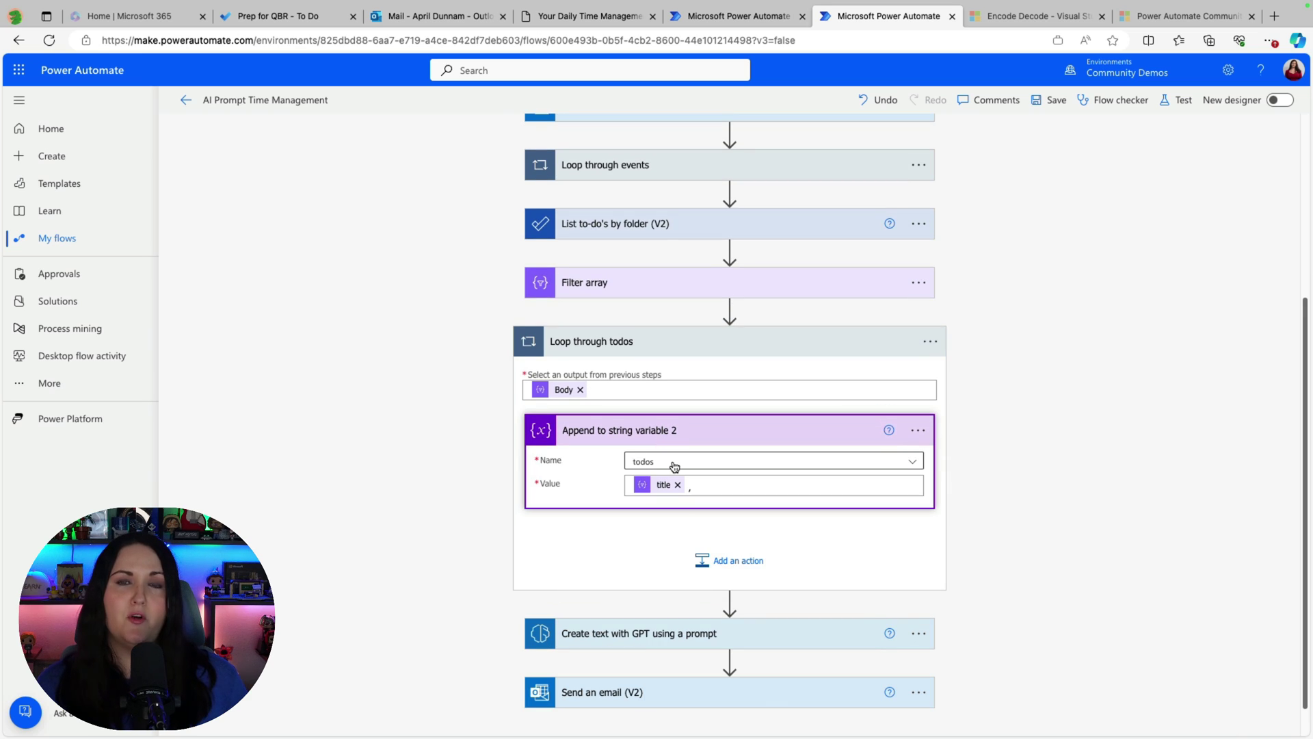
click(701, 480)
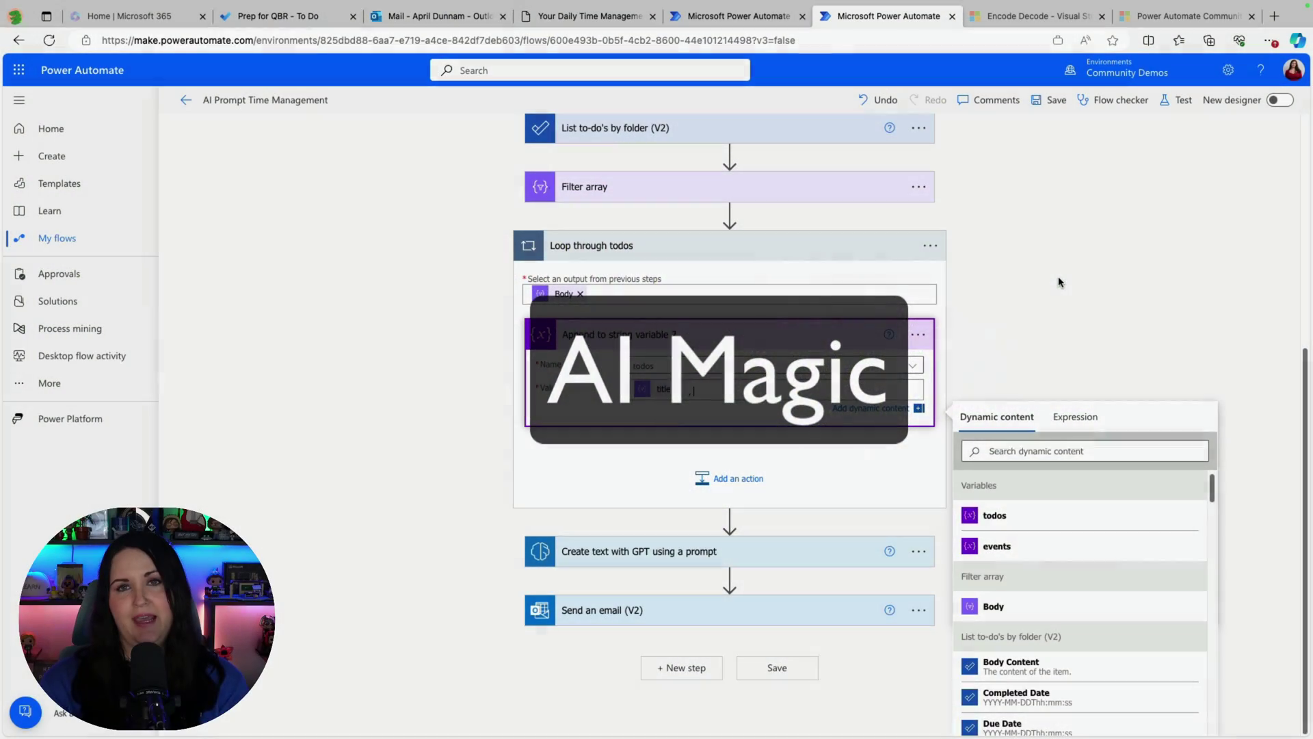
Add a new action after Loop through todos and browse the AI Builder actions.
click(979, 377)
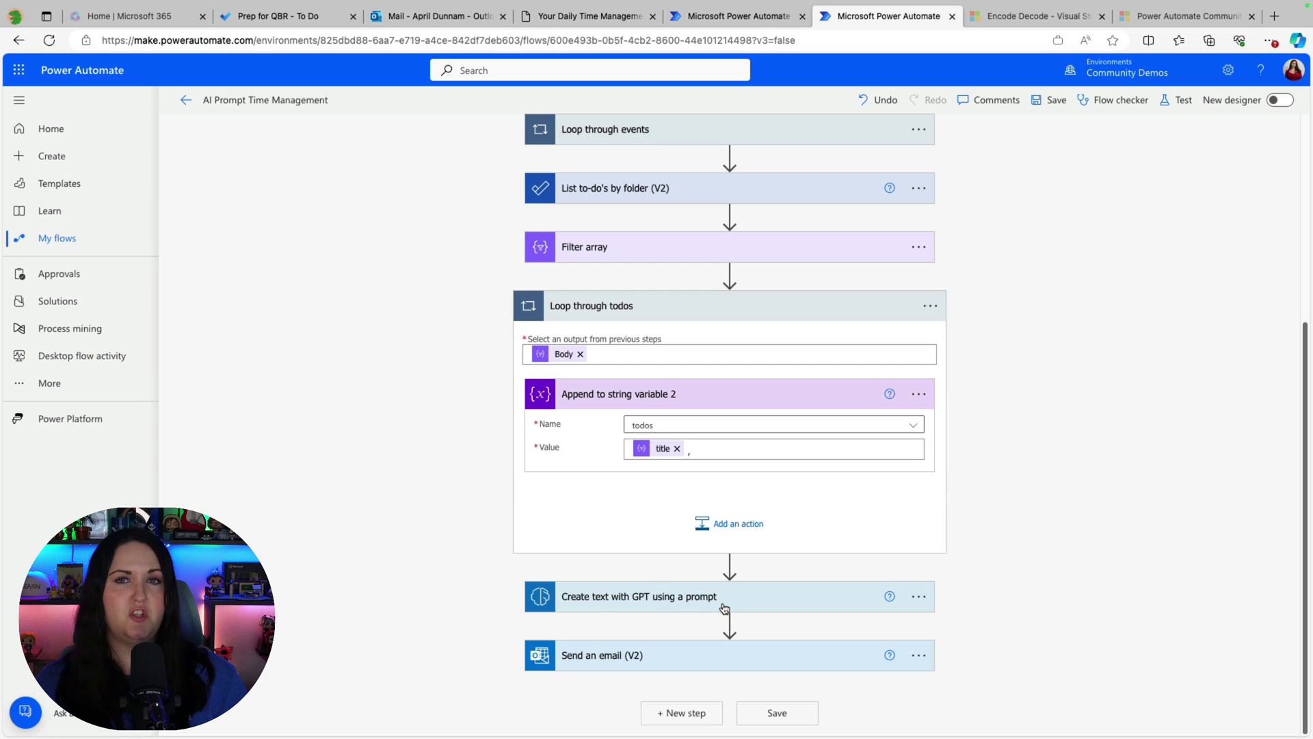
click(729, 564)
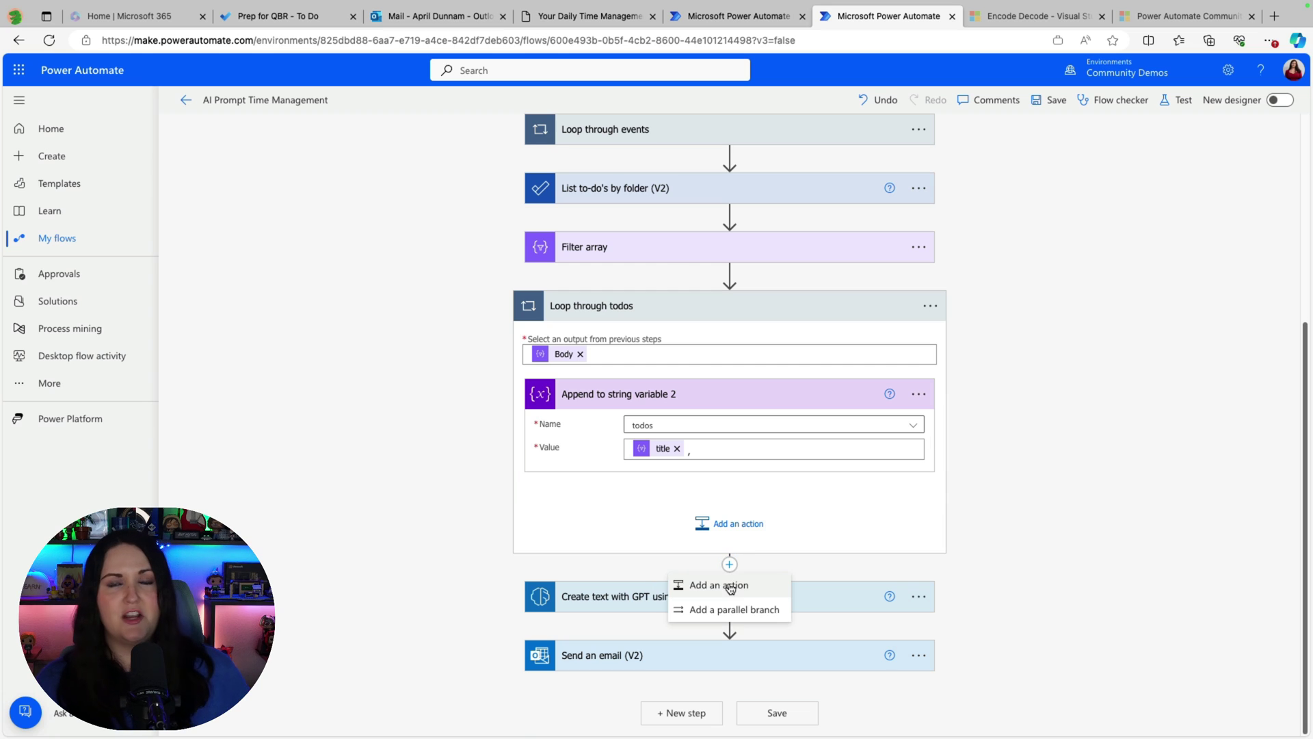
click(730, 587)
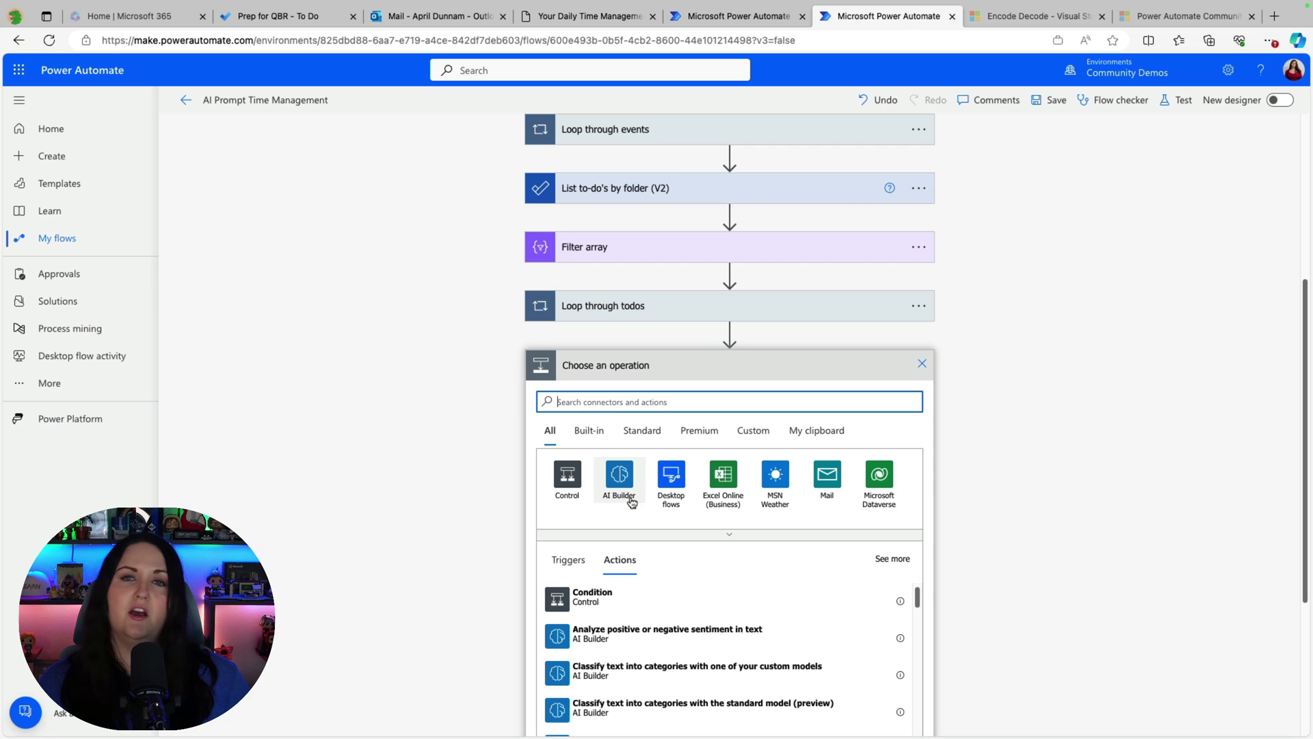
click(625, 496)
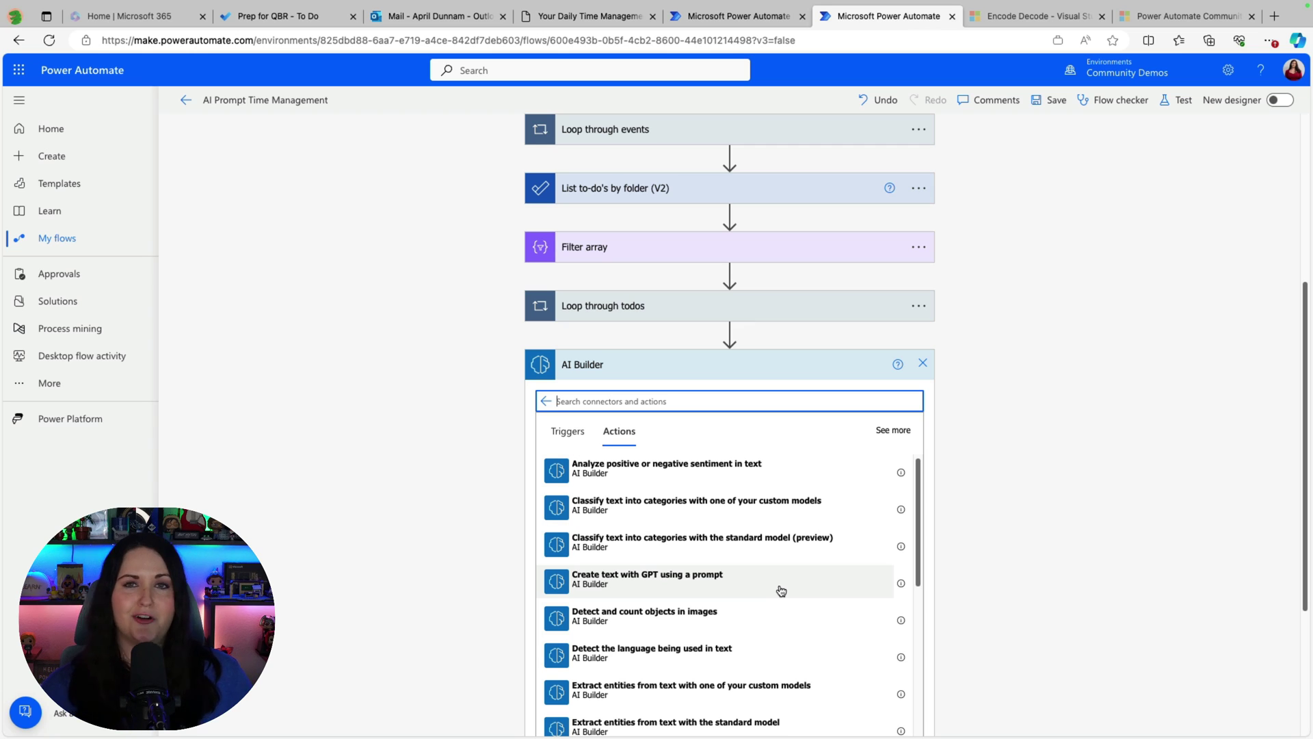
click(781, 590)
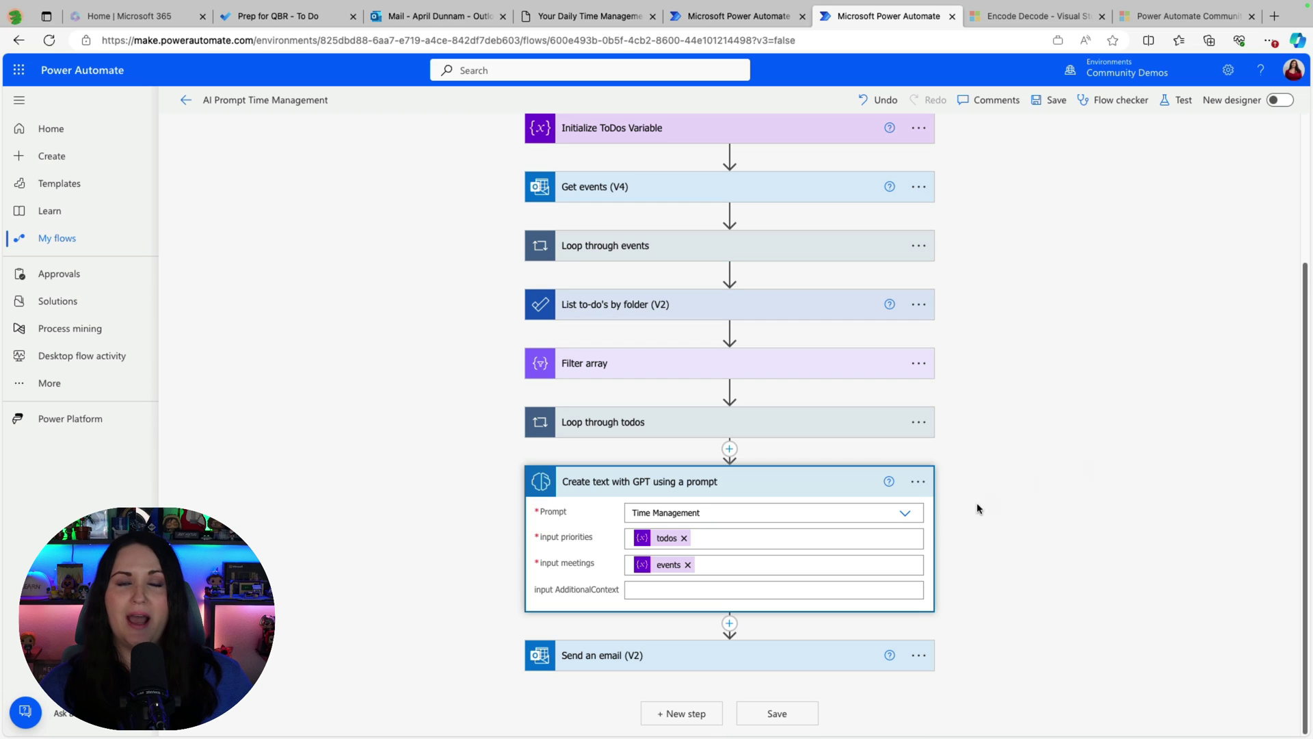
click(906, 514)
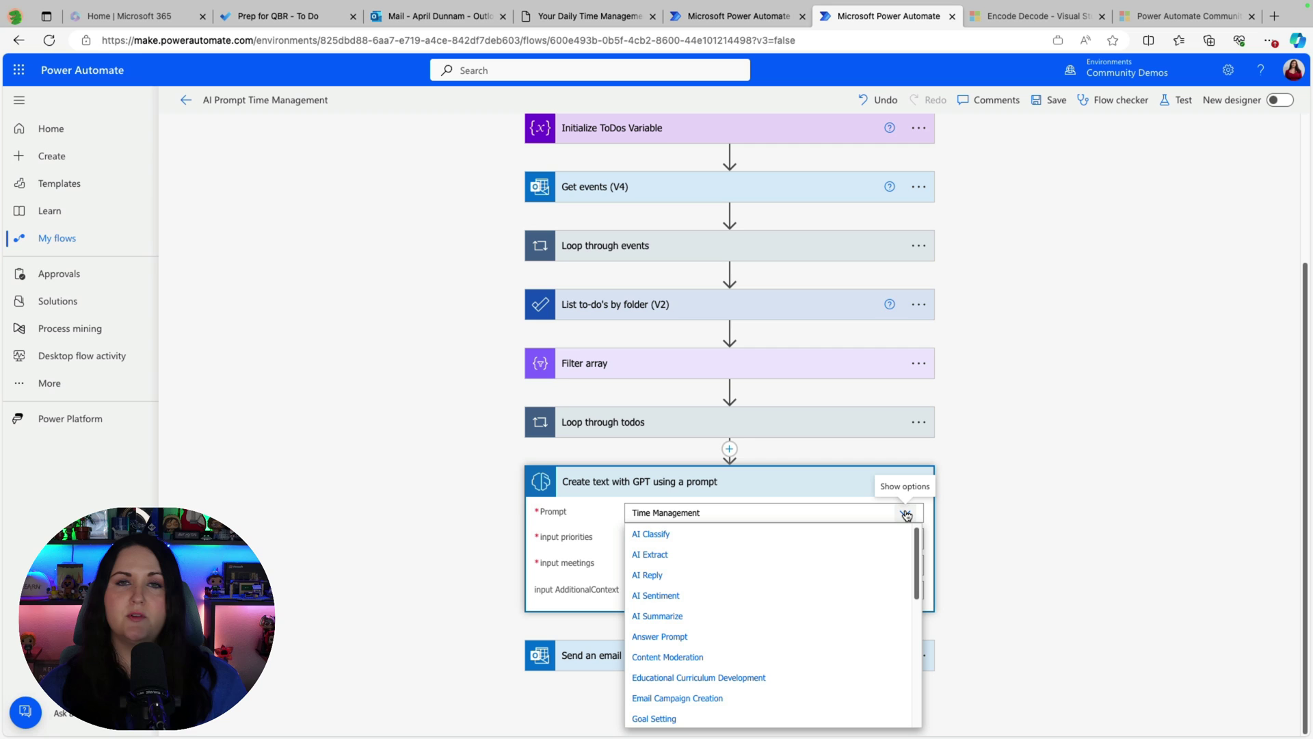
click(588, 520)
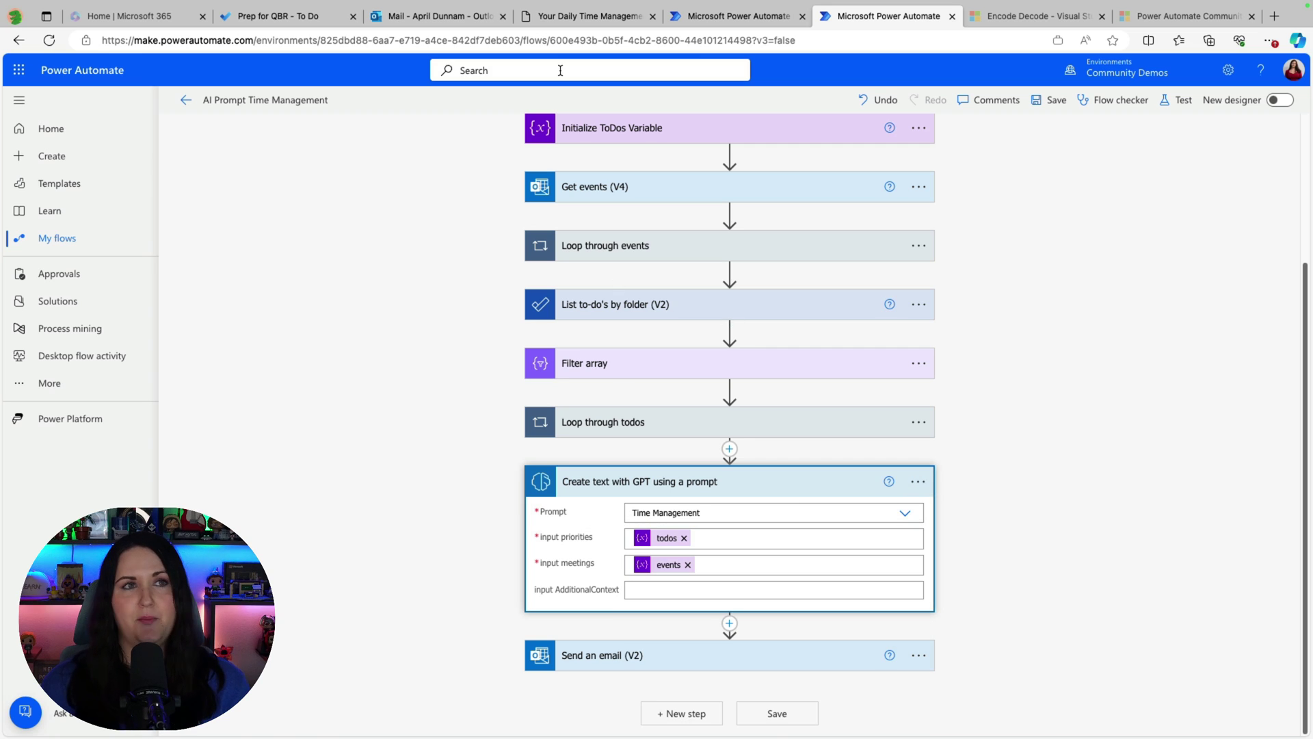
Start a custom prompt from AI hub > AI prompts using the Create text with GPT template.
click(738, 15)
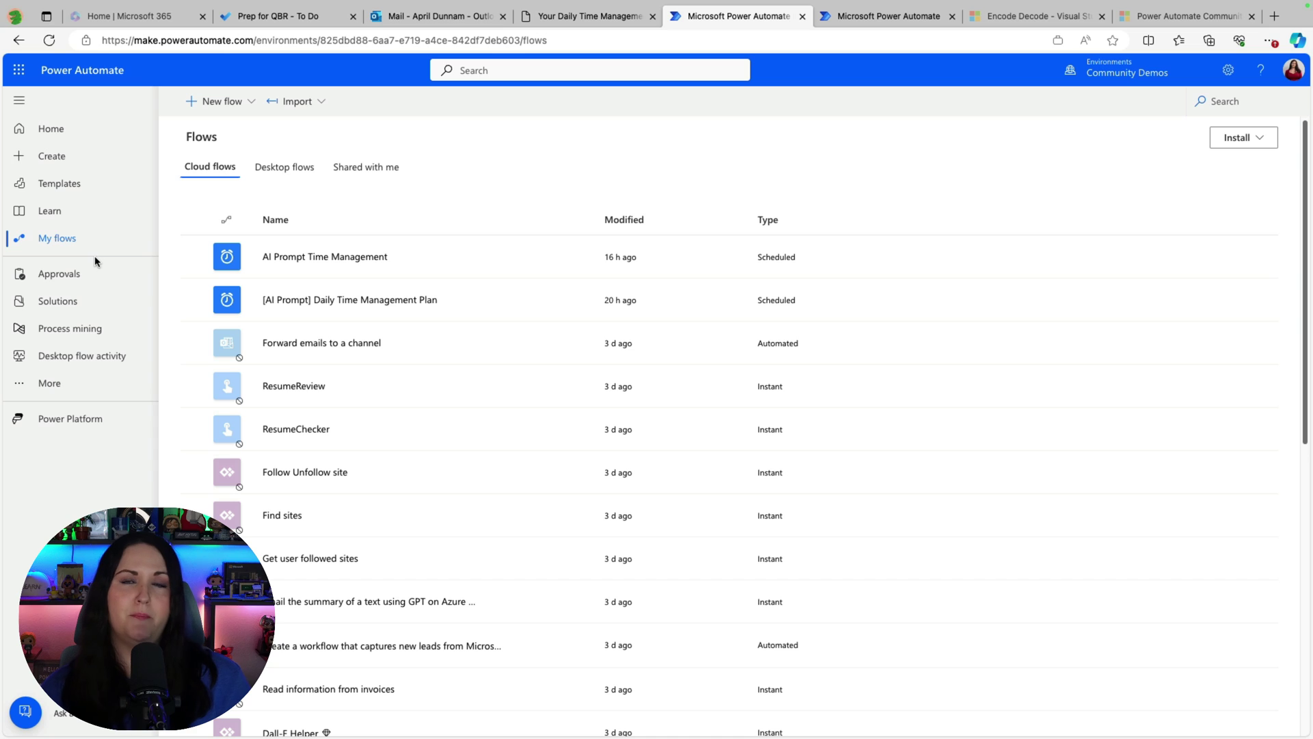
click(66, 391)
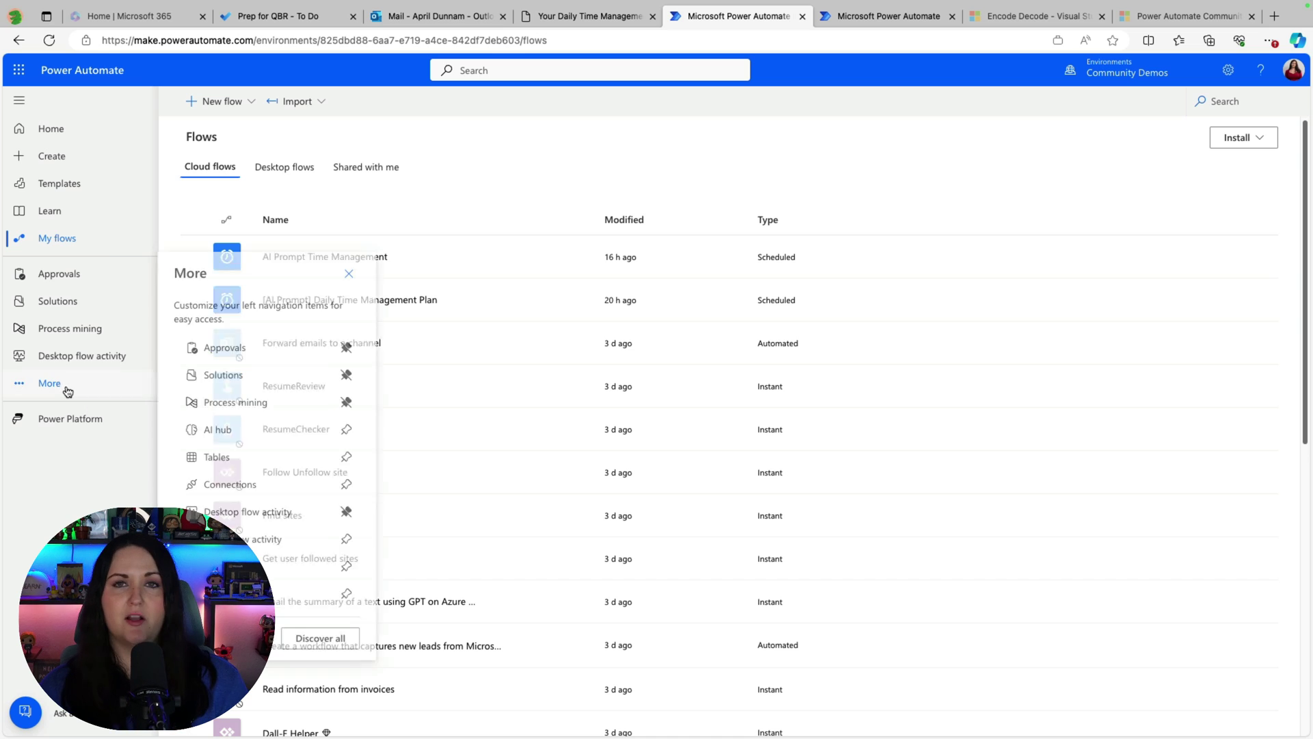
click(267, 436)
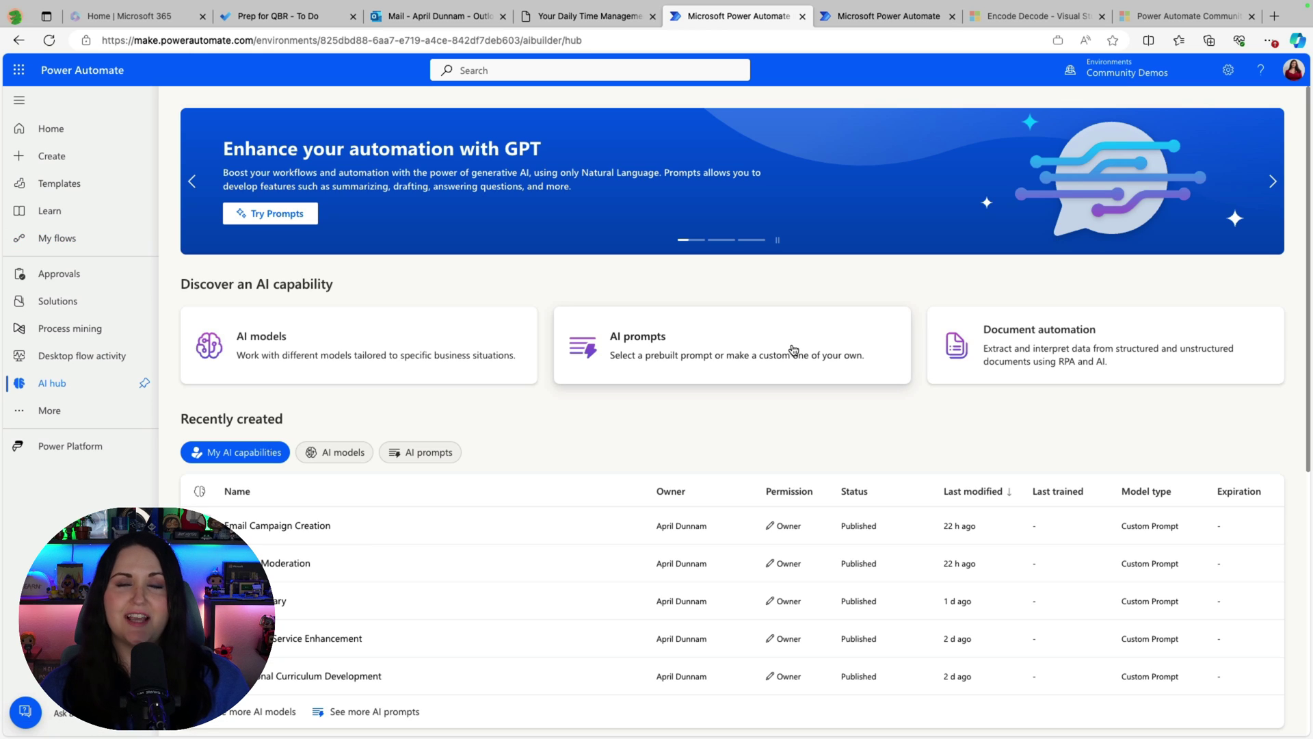
click(793, 350)
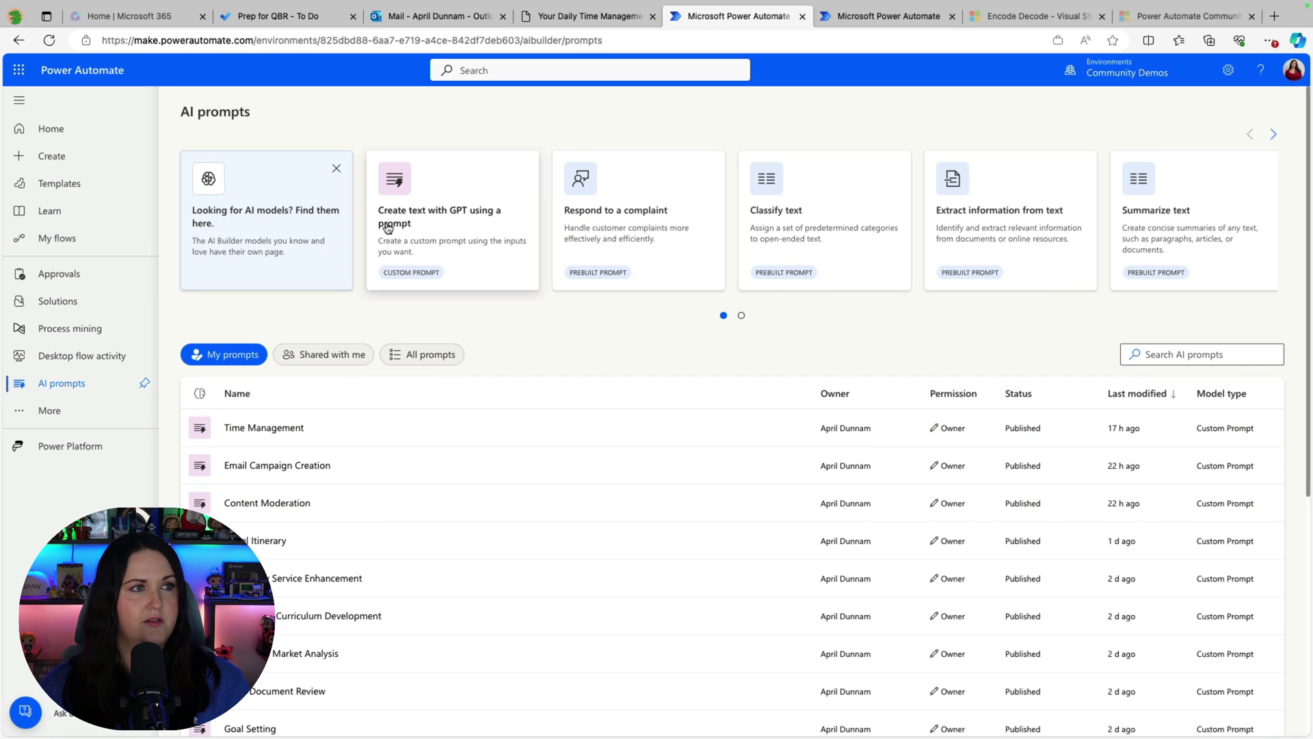
click(478, 240)
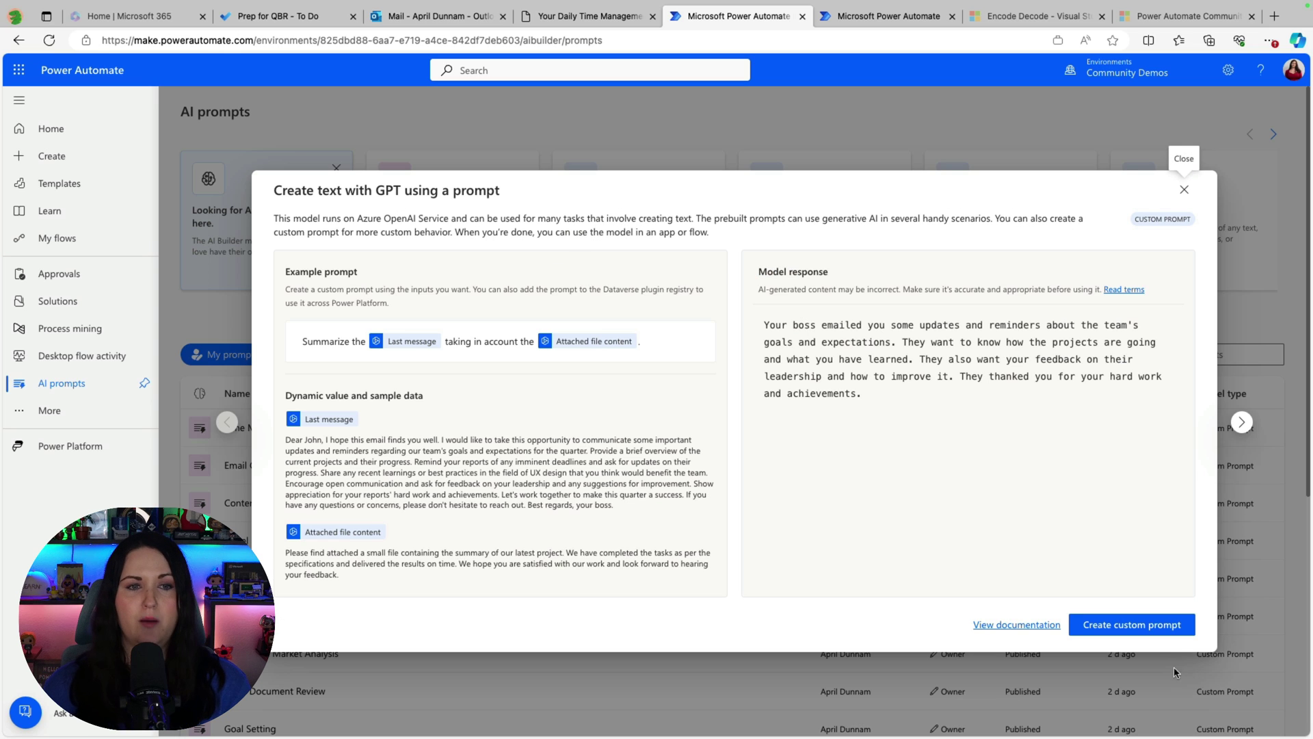
click(1152, 630)
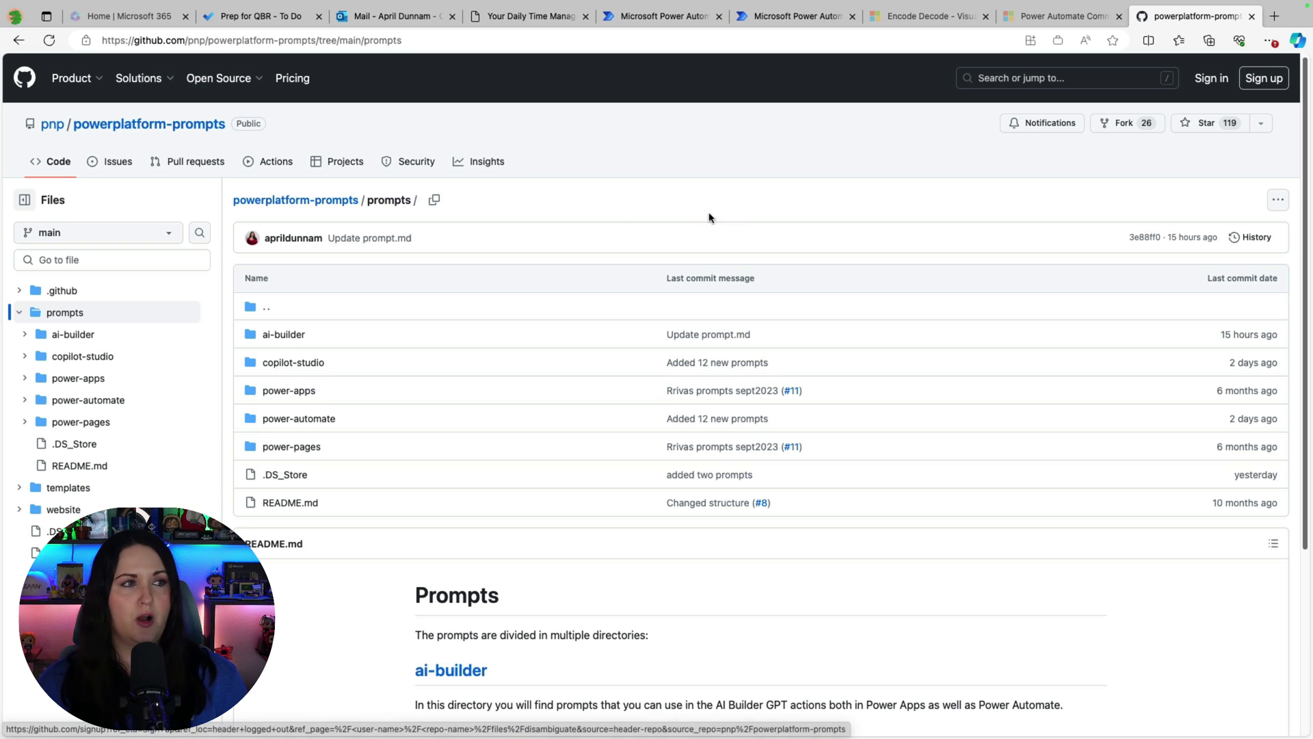
Open prompts/ai-builder/time-management/en-us/prompt.md in the powerplatform-prompts repo to read the time-management prompt.
click(283, 337)
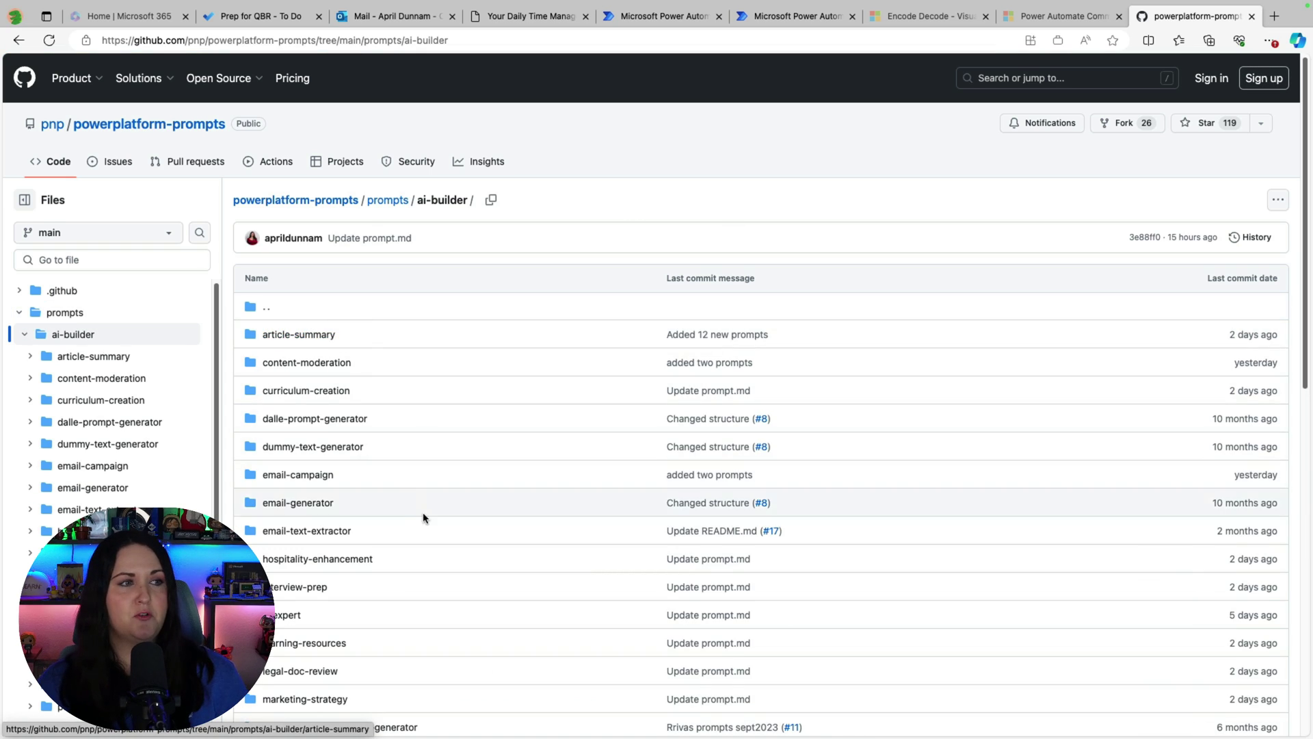
scroll(369, 465, down, 10)
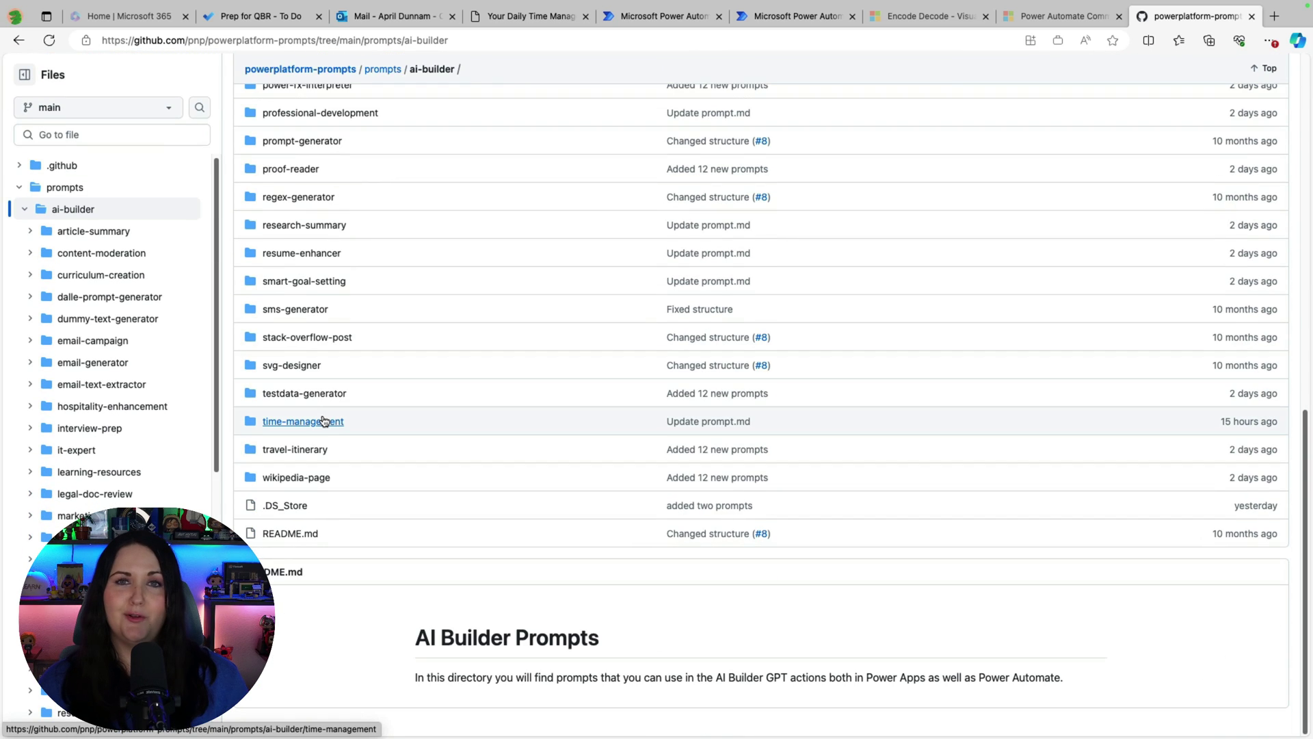
click(322, 421)
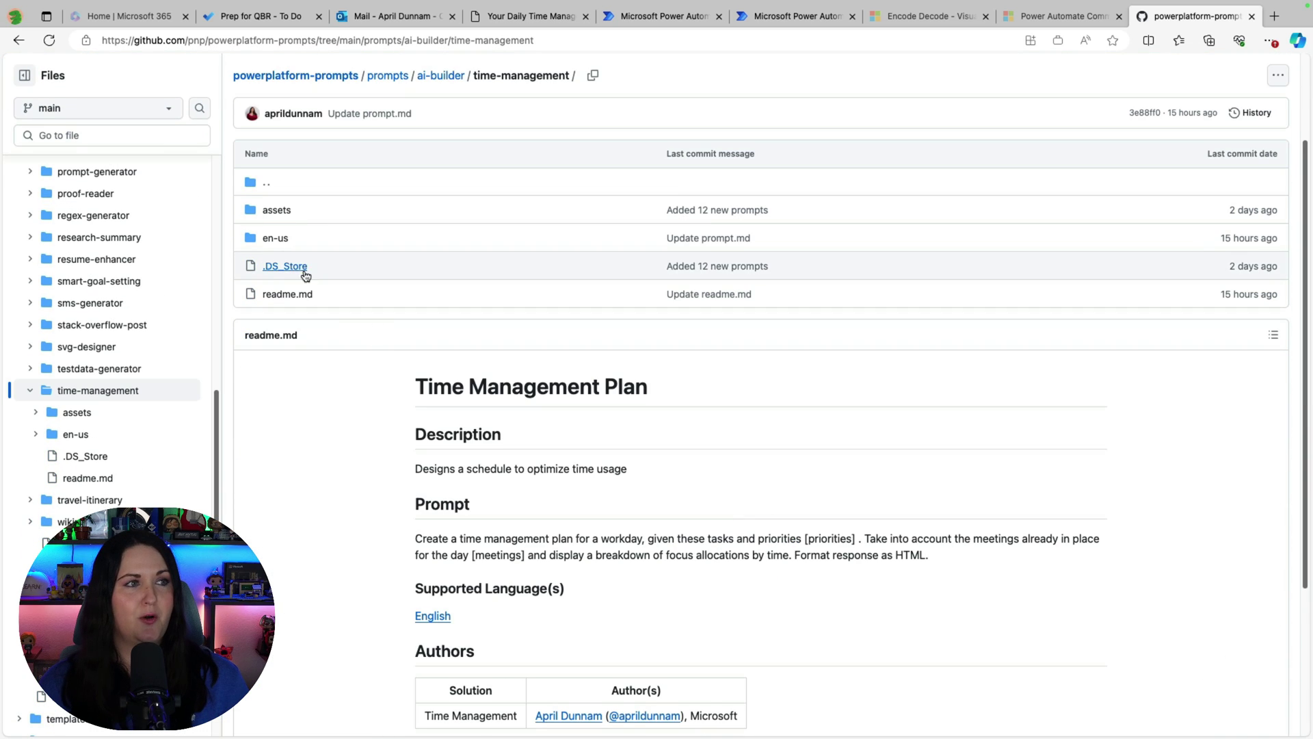
click(273, 239)
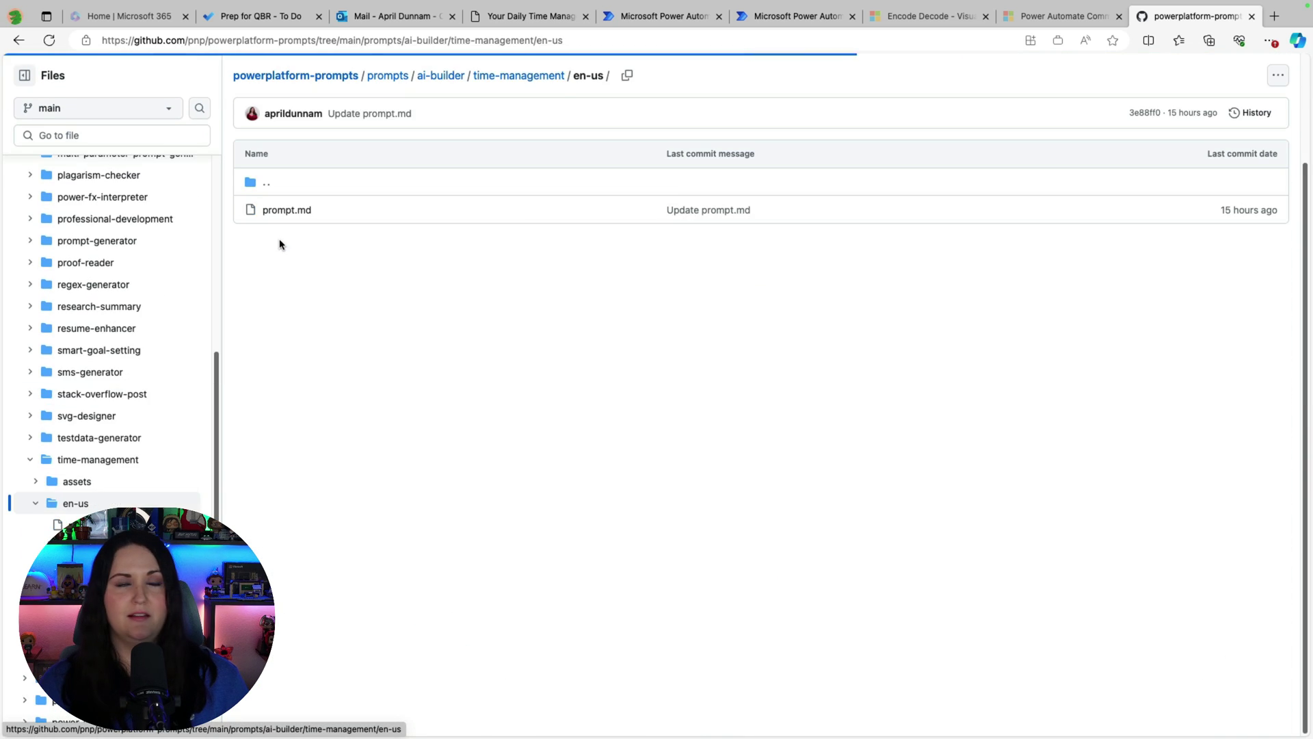
click(277, 209)
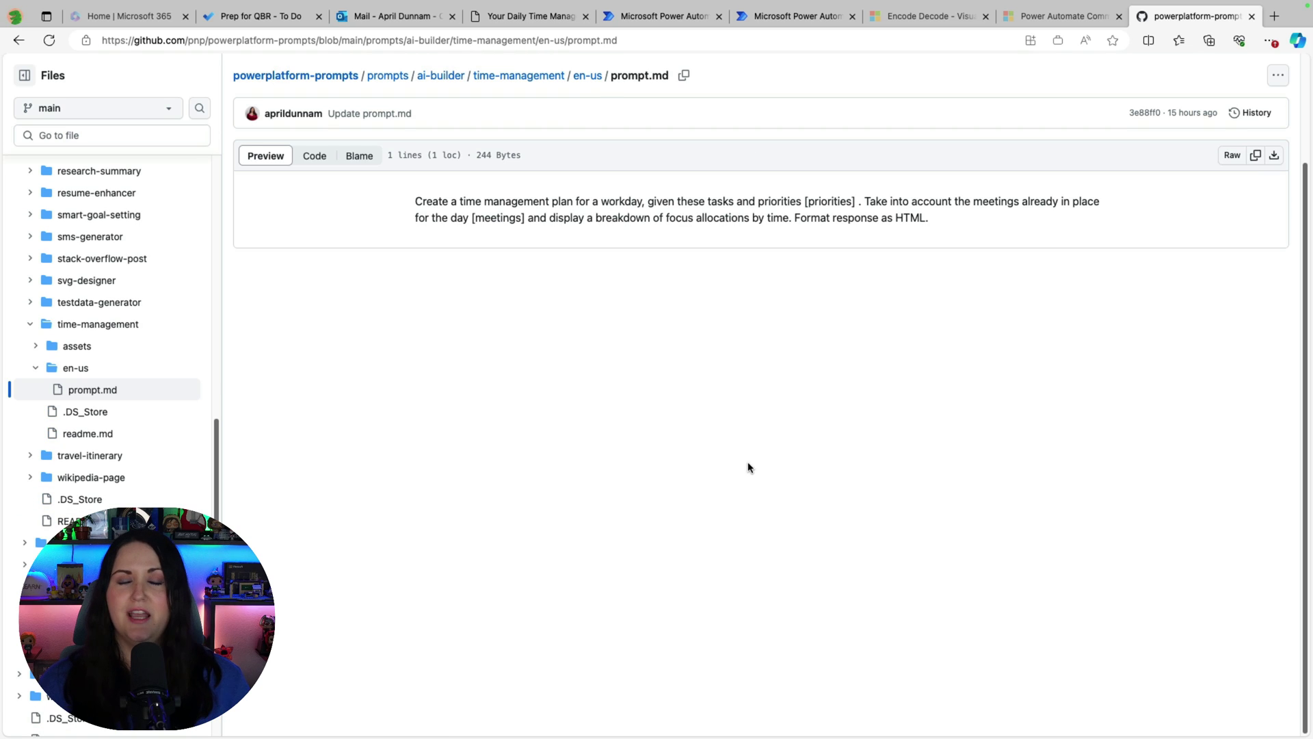
Paste the copied time-management prompt text into the empty Power Automate custom prompt box.
click(697, 13)
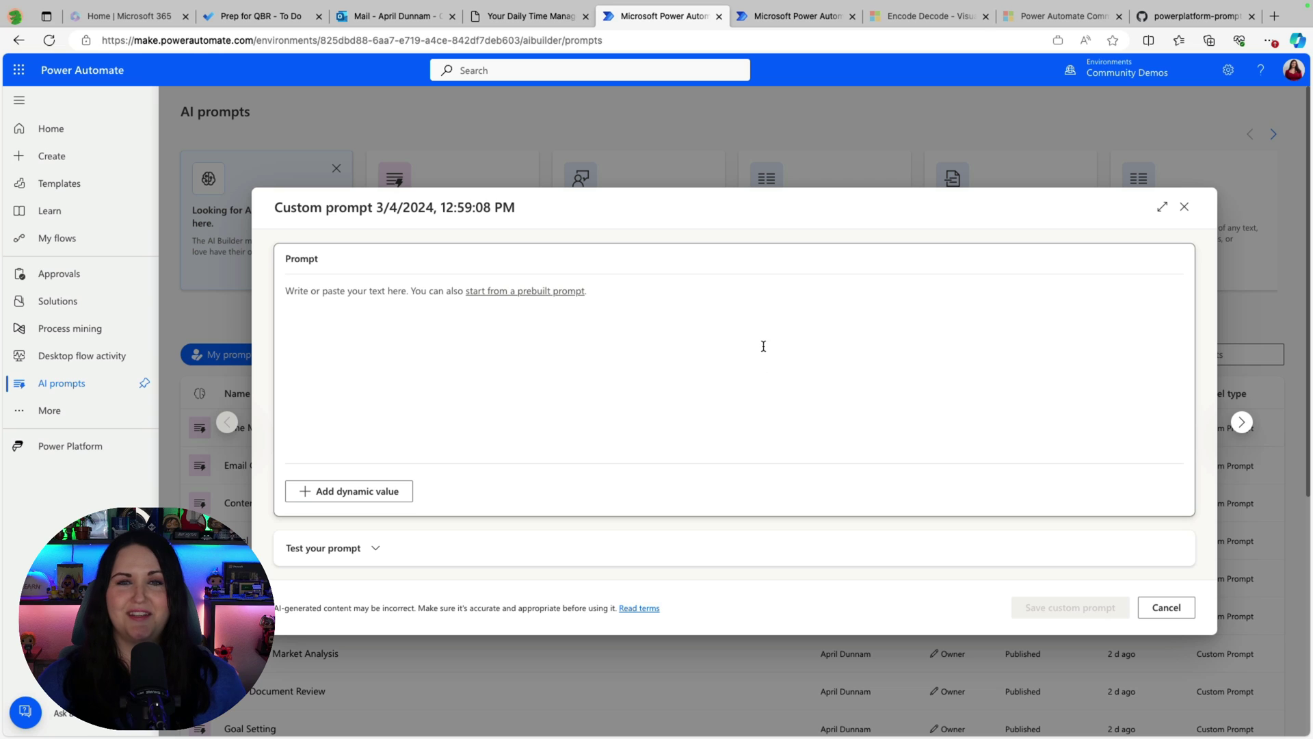
click(471, 306)
text(Create a time management plan for a workday, given these tasks and priorities [priorities] . Take into account the meetings already in place for the day [meetings] and display a breakdown of focus allocations by time. Format response as HTML)
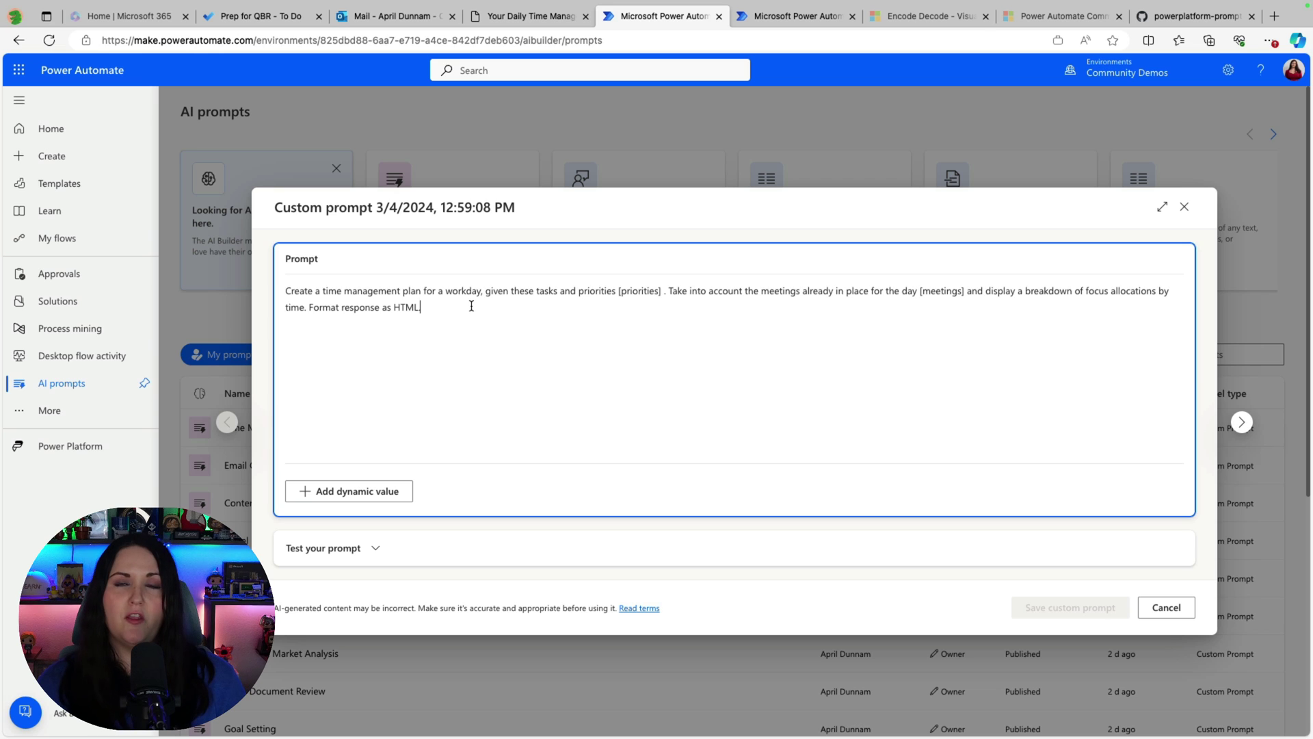
Start deleting the [priorities] placeholder in the pasted prompt.
click(633, 290)
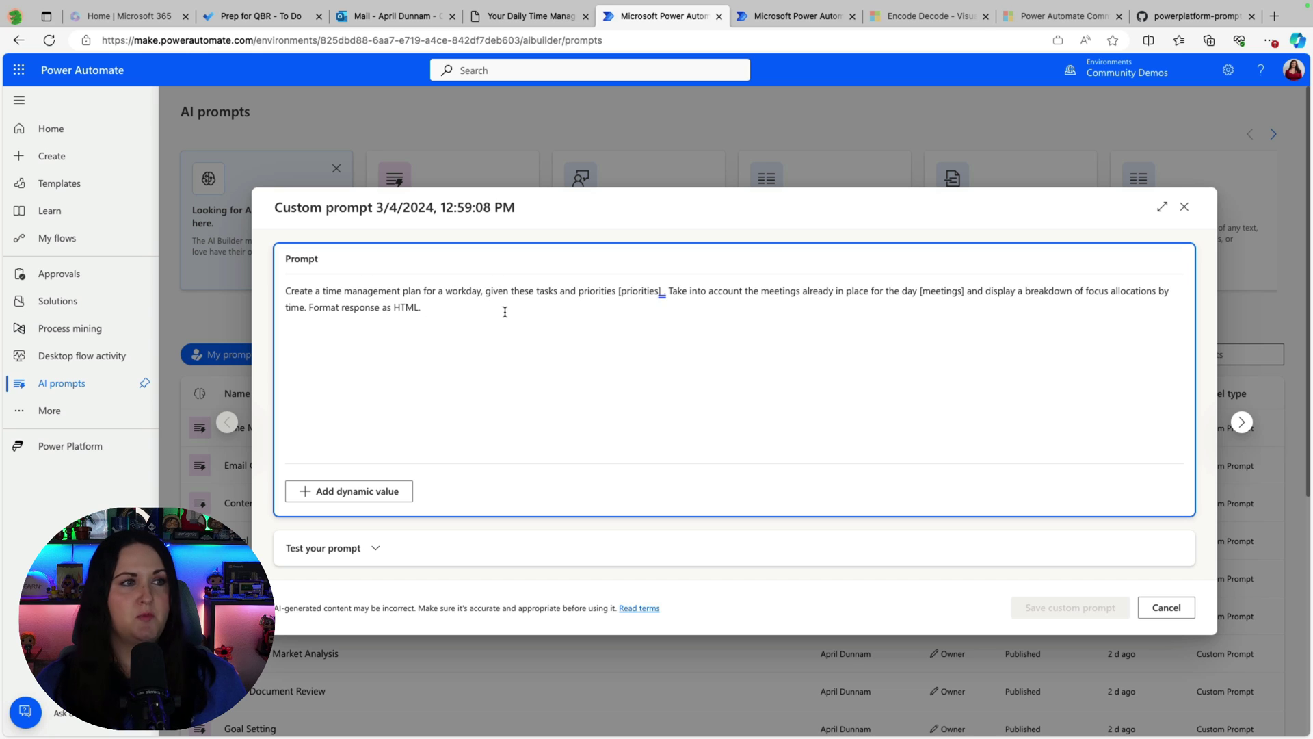
click(660, 292)
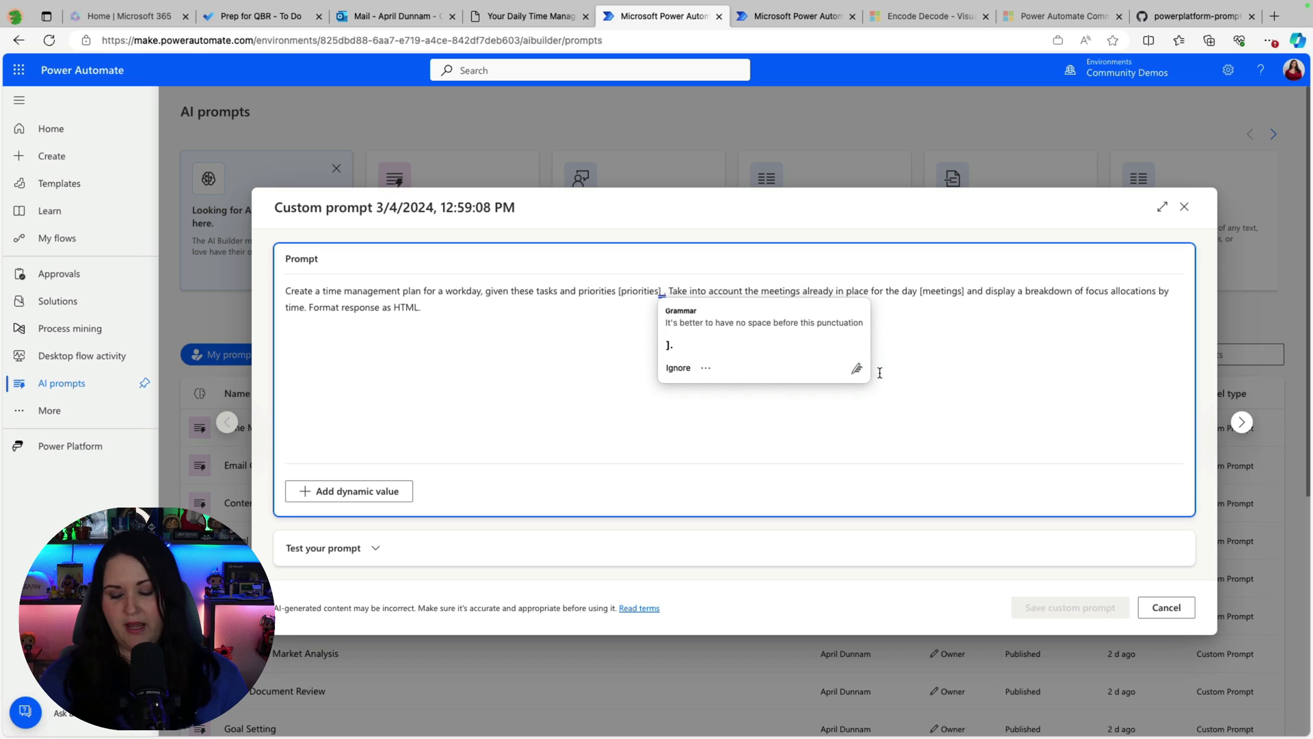
key(BackSpace)
key(BackSpace)
key(BackSpace)
key(BackSpace)
key(BackSpace)
key(BackSpace)
key(BackSpace)
key(BackSpace)
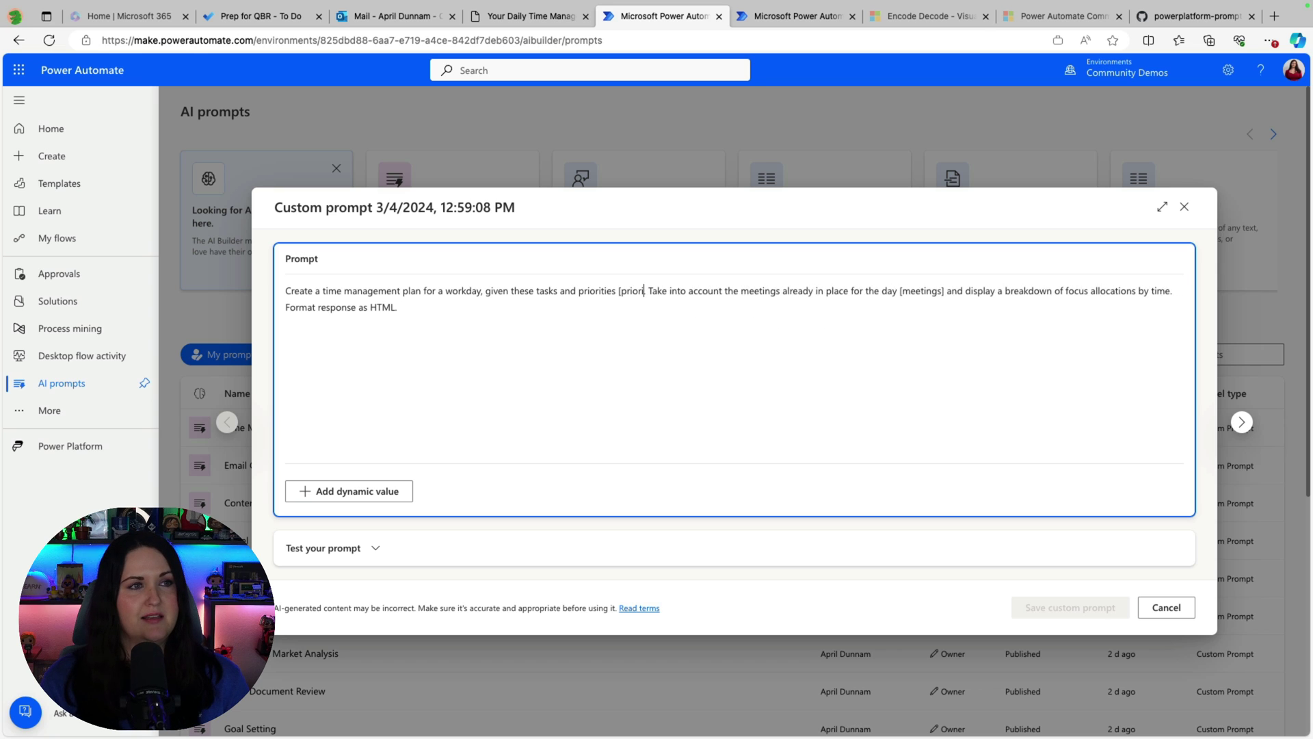
Replace the [priorities] placeholder with a dynamic value named 'priorities'.
key(BackSpace)
key(BackSpace)
key(BackSpace)
key(BackSpace)
key(BackSpace)
key(BackSpace)
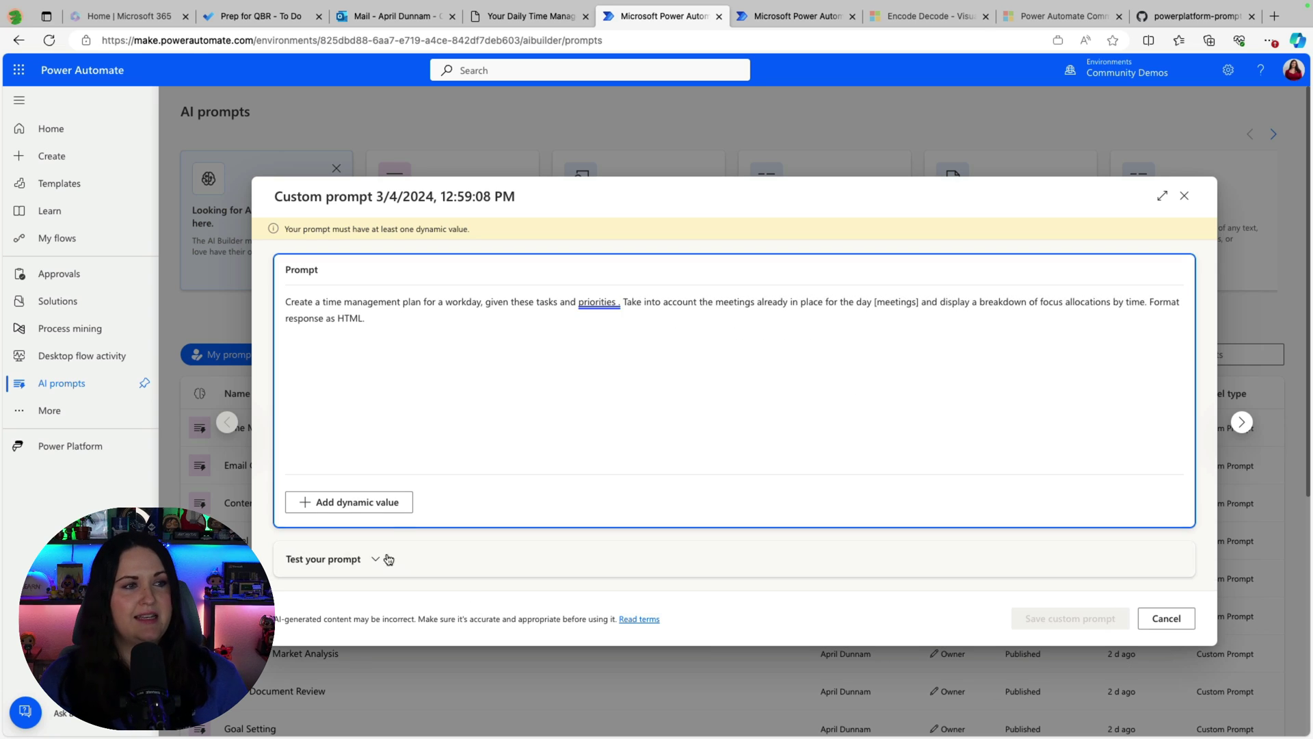
click(380, 503)
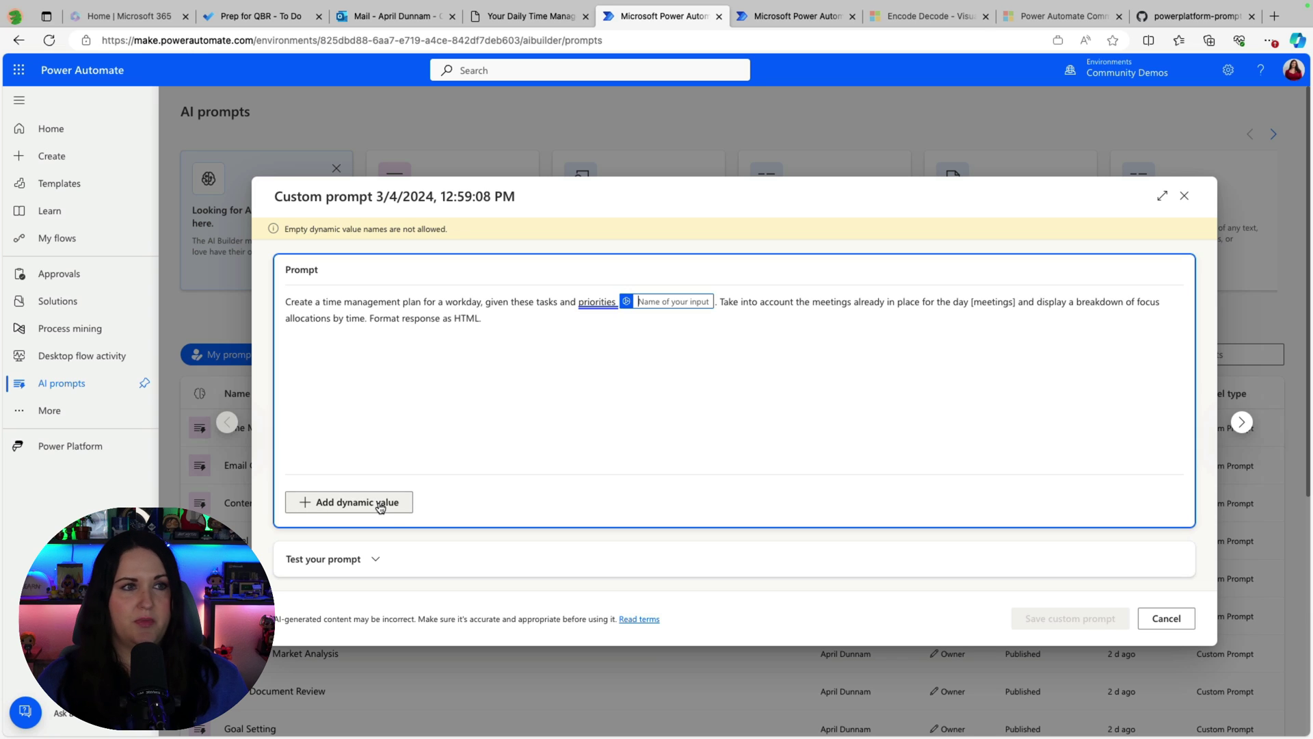
text(priorities)
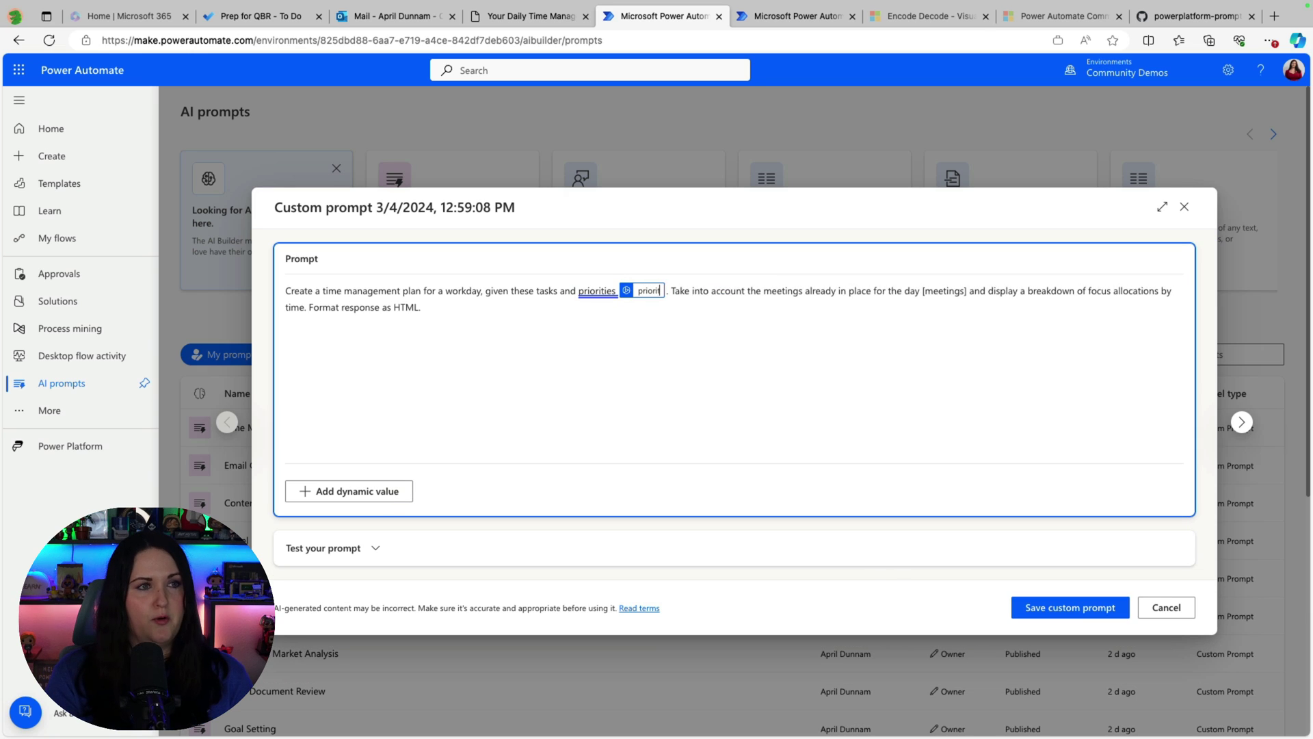
click(1023, 285)
Replace [meetings] with a 'meetings' dynamic value after 'day', then open the paragraph-style time plan email.
drag(1012, 290, 968, 289)
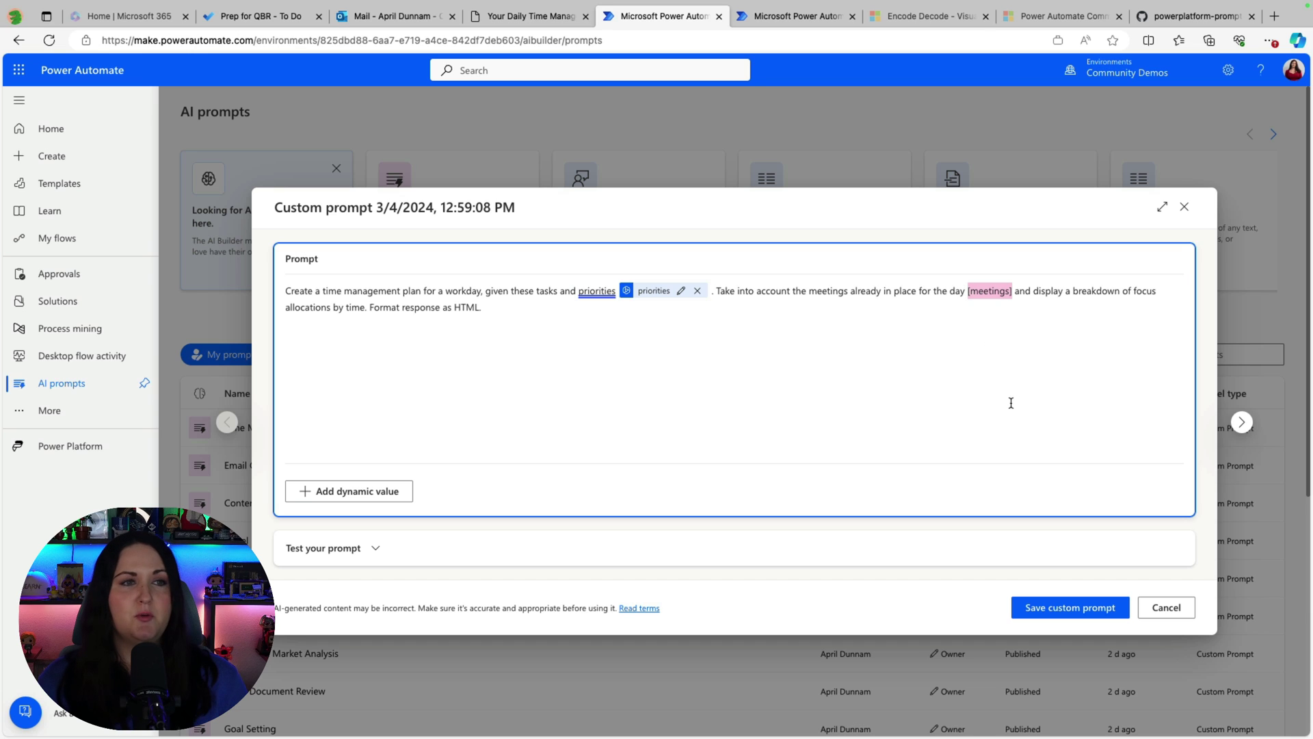
key(BackSpace)
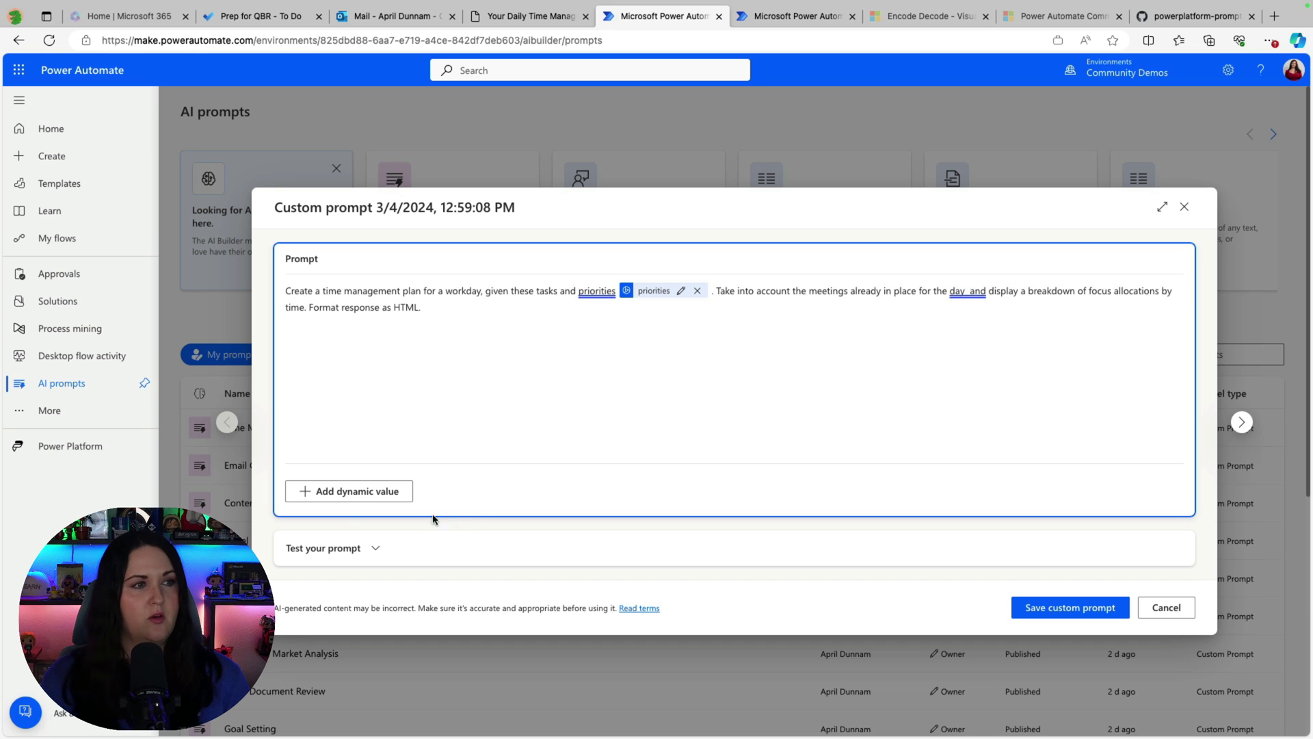
click(340, 492)
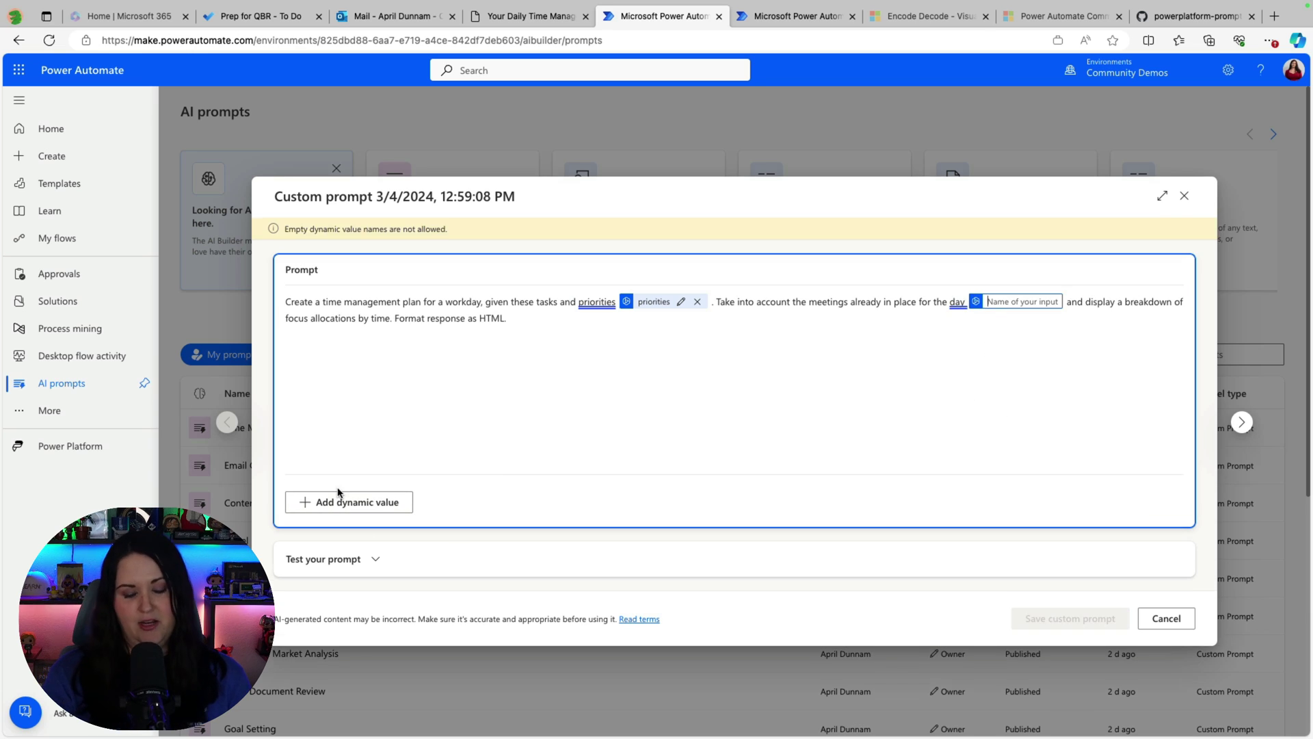
text(meetings)
key(Return)
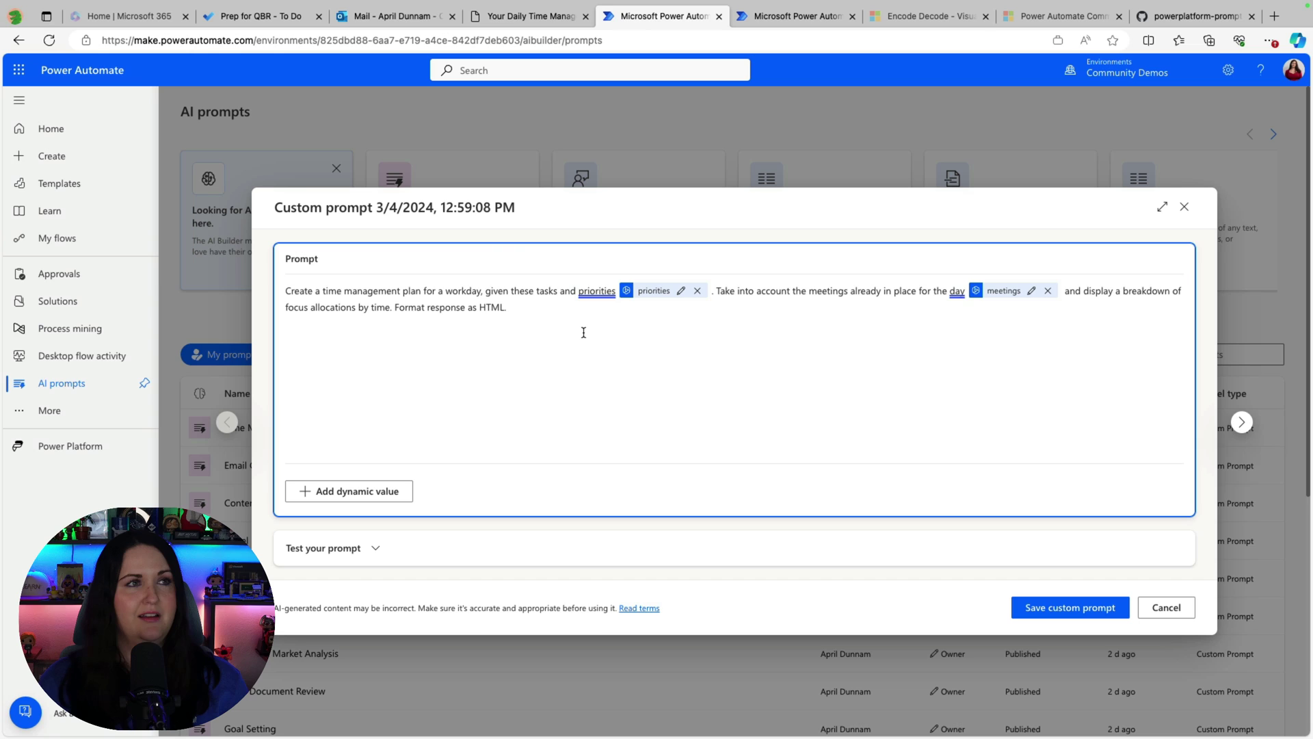
click(400, 16)
click(286, 375)
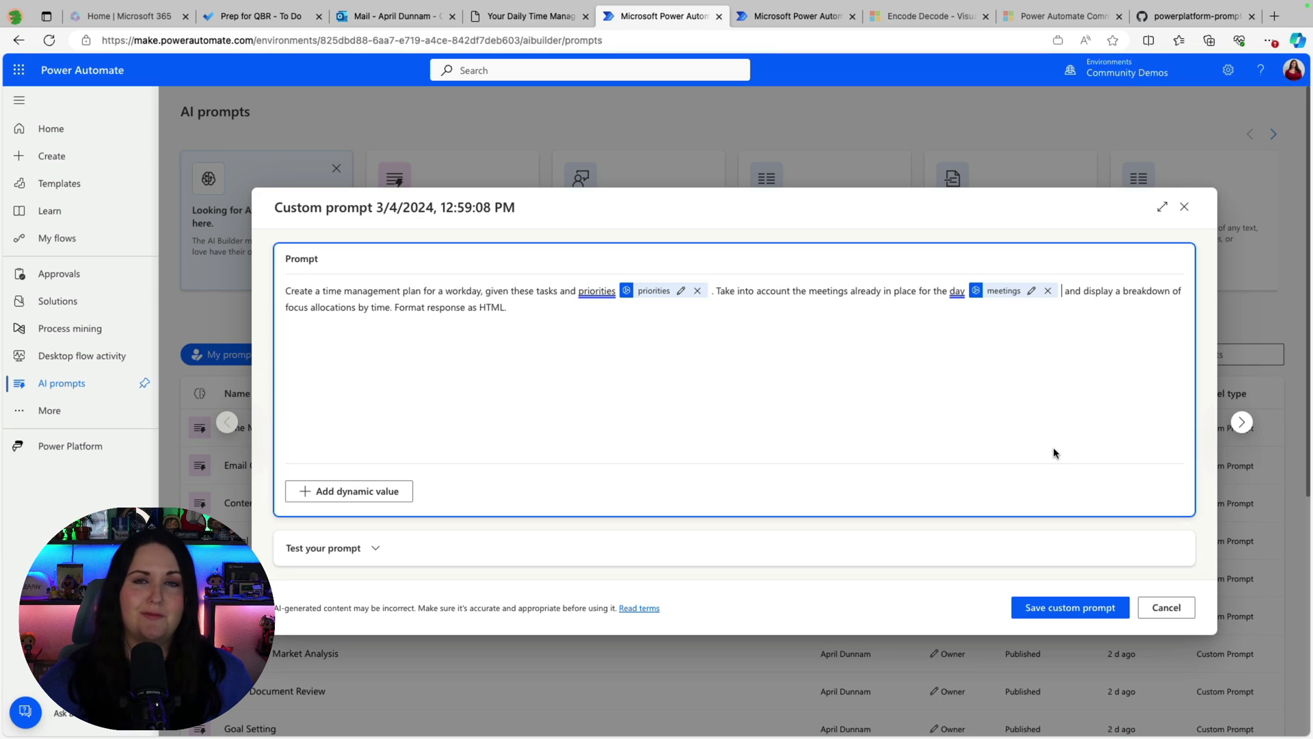
Cancel the custom prompt unsaved and return to the Time Management flow designer.
click(453, 207)
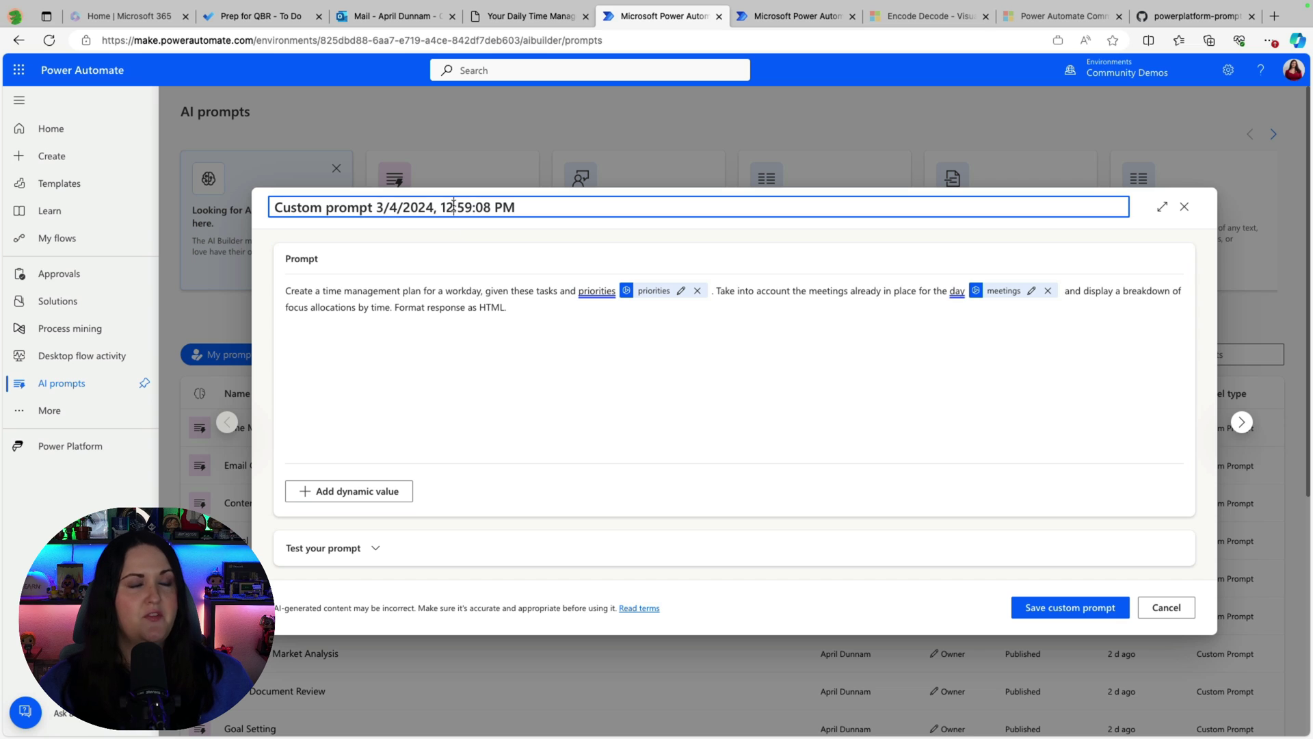
triple_click(453, 207)
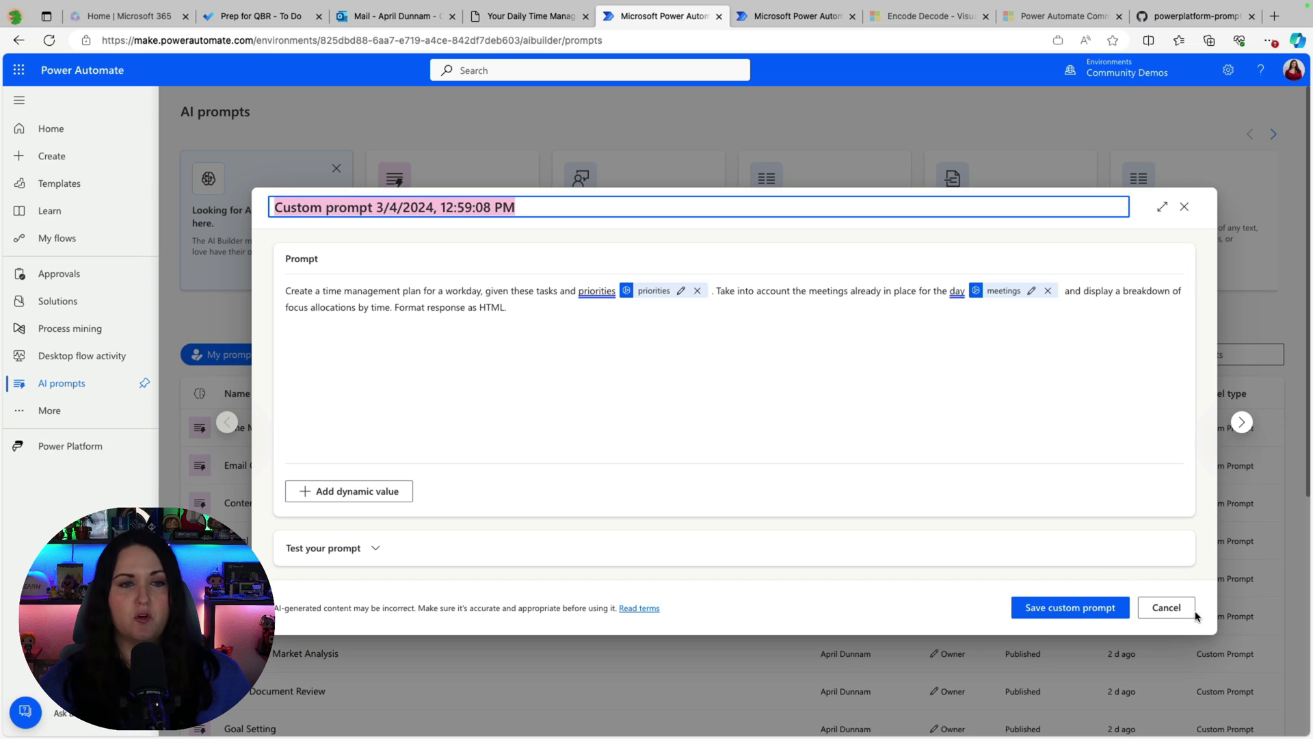
click(1166, 607)
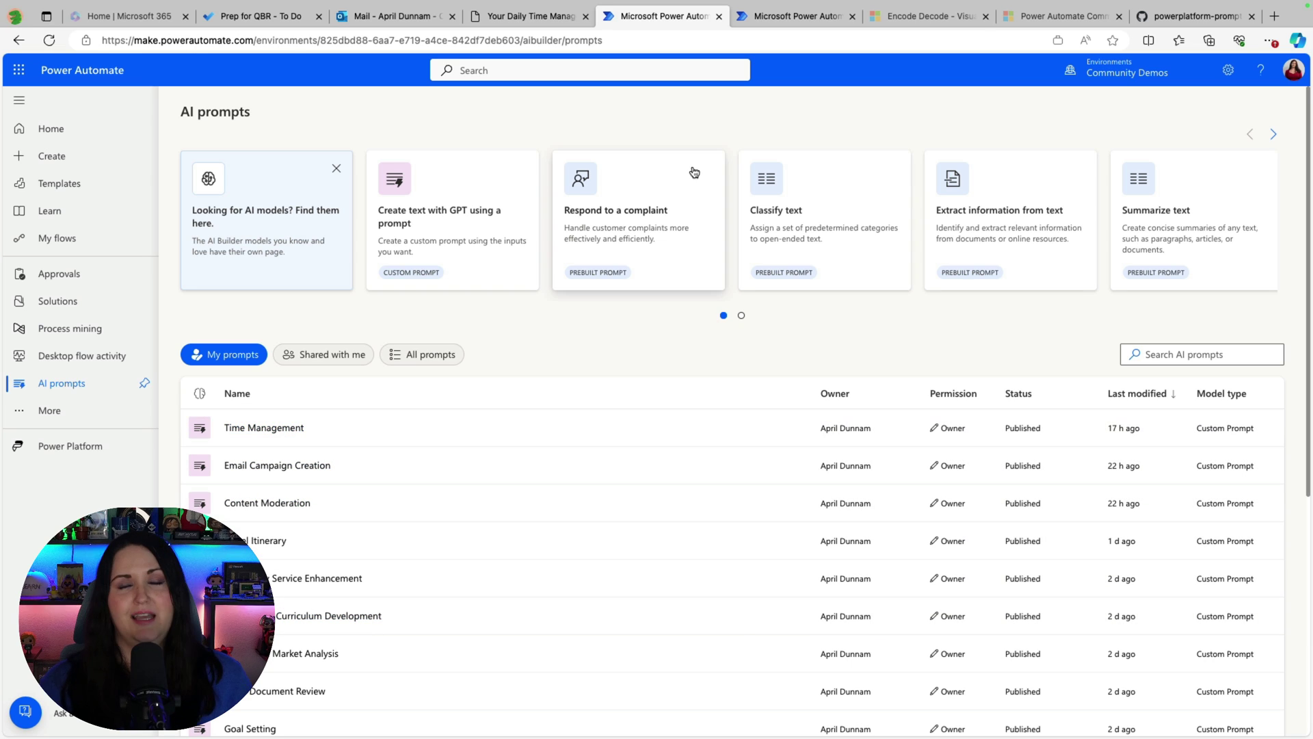
click(794, 18)
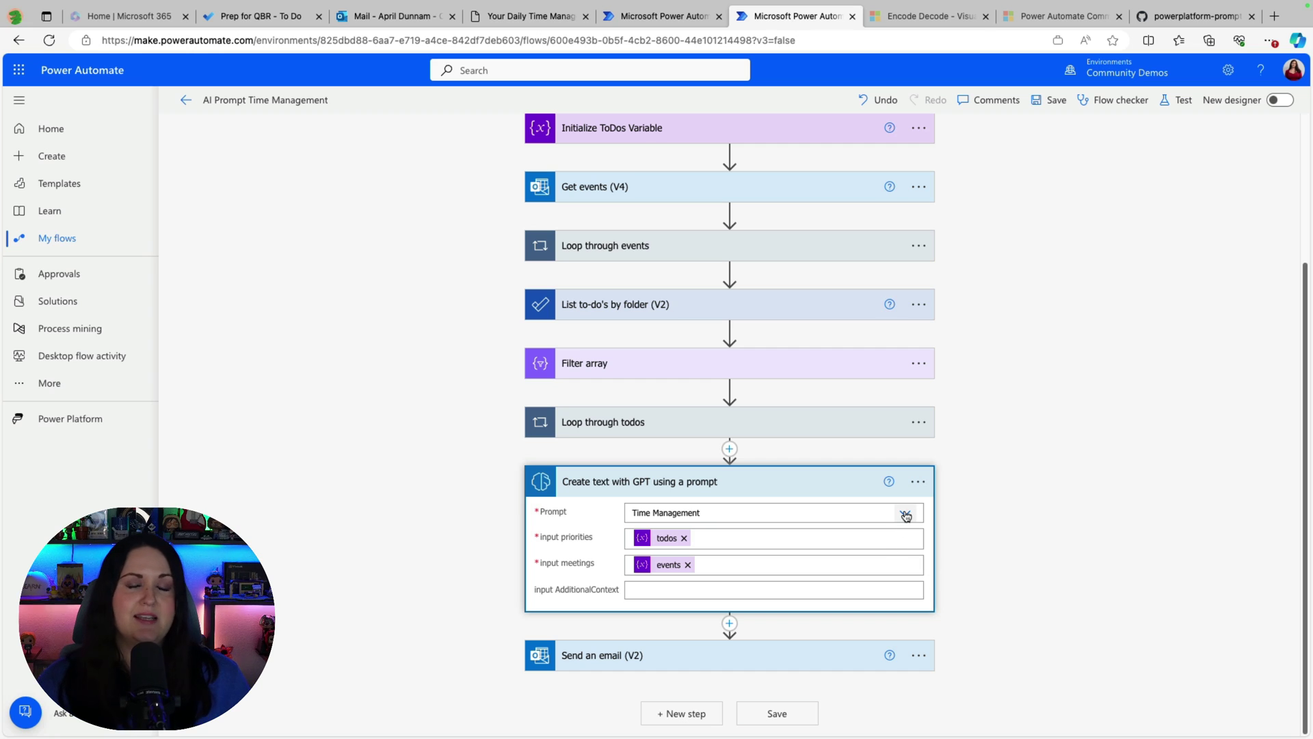
click(761, 540)
click(749, 575)
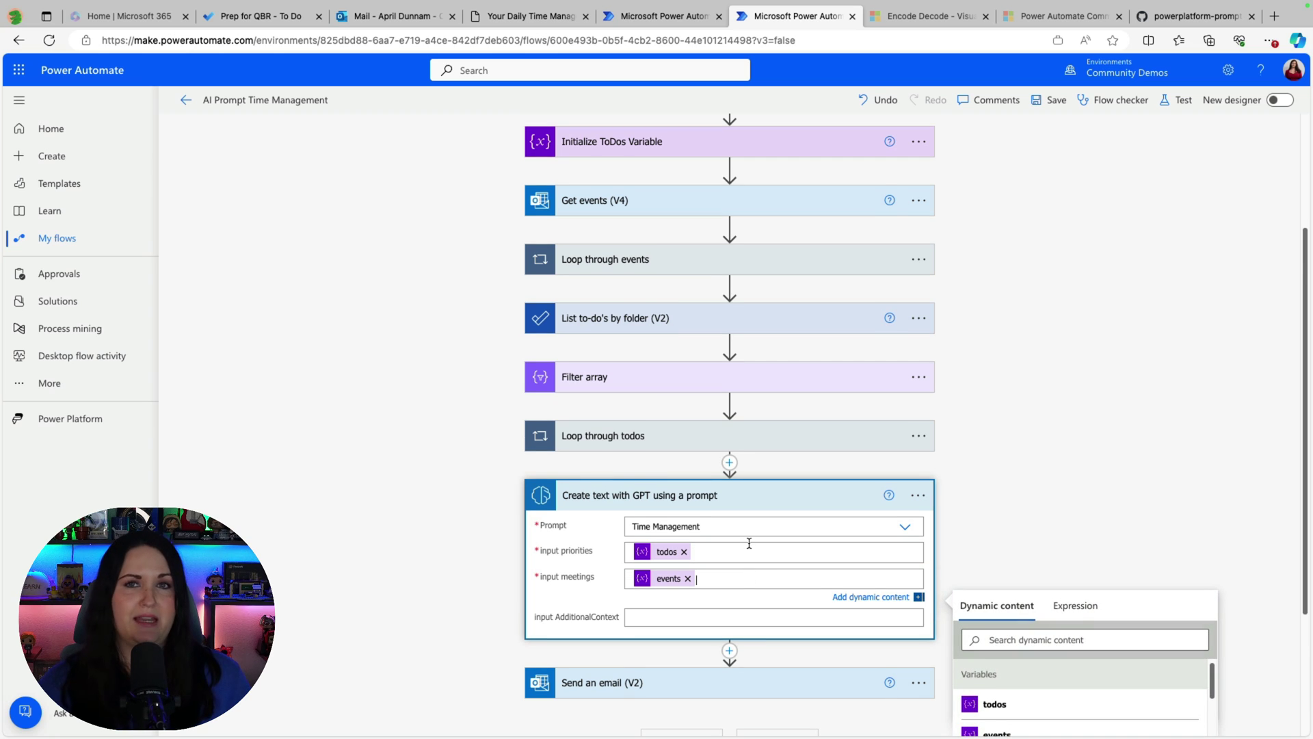
scroll(1009, 479, down, 3)
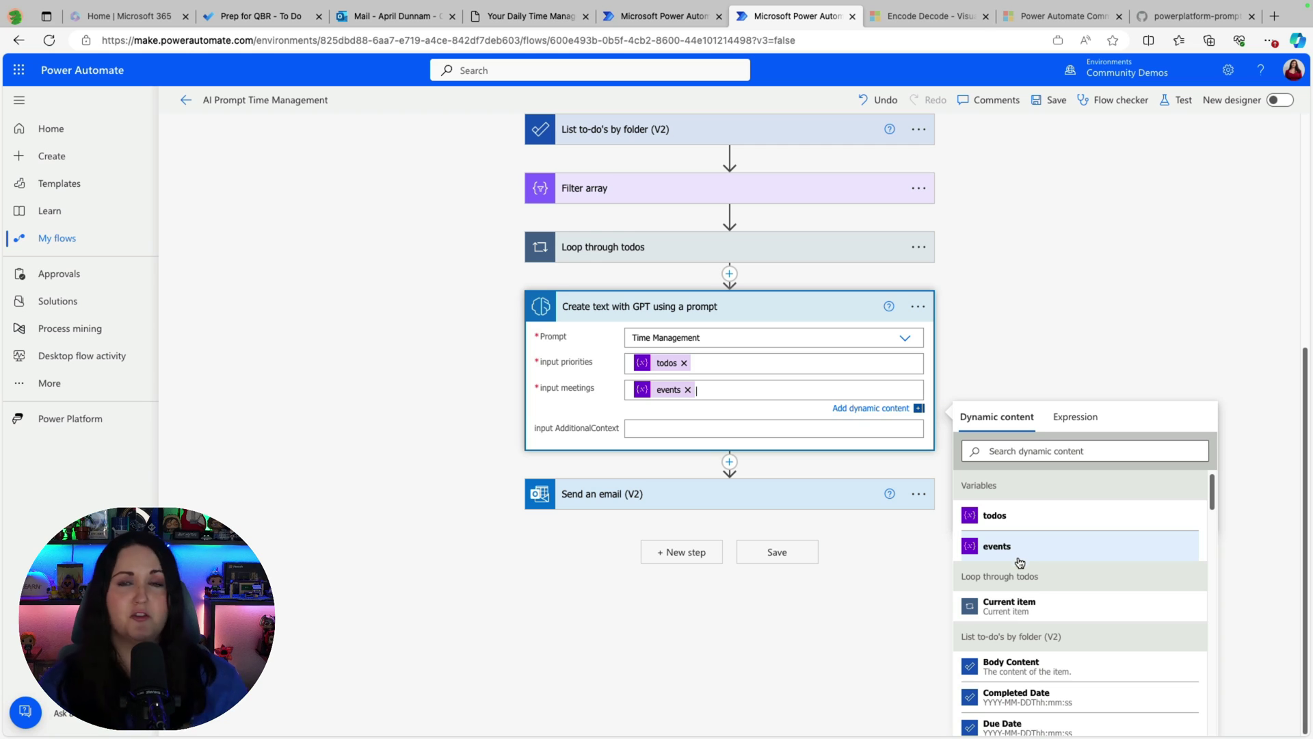
Inspect the Send an email (V2) step: subject 'Your AI Daily Time Management Plan', body with GPT Text.
click(718, 494)
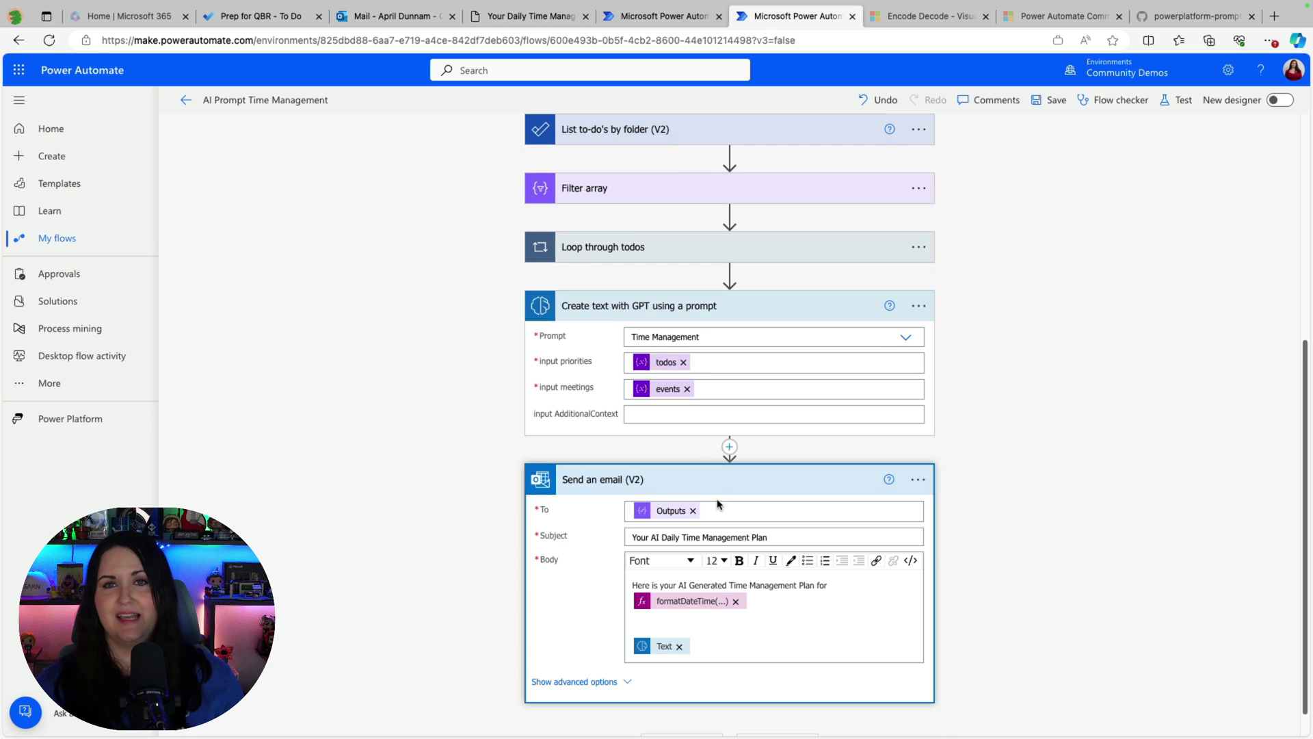
scroll(721, 506, down, 1)
click(855, 550)
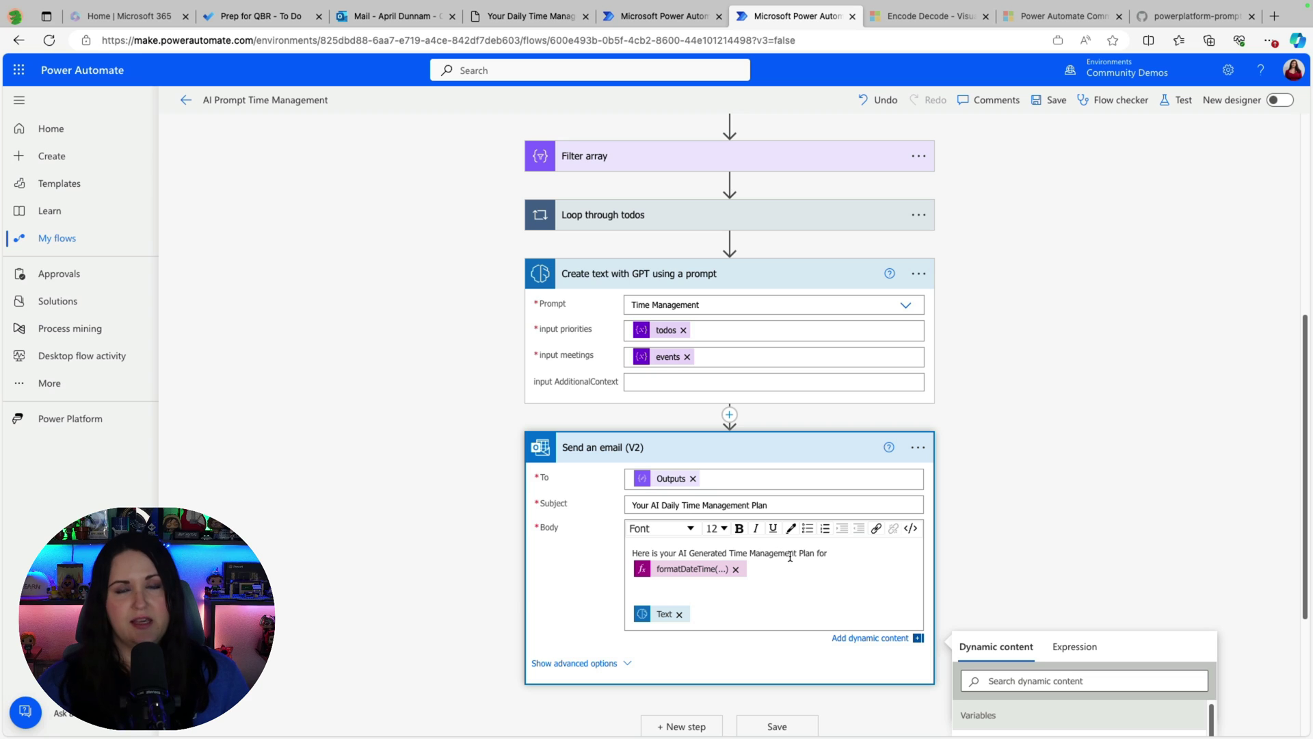
scroll(794, 565, down, 1)
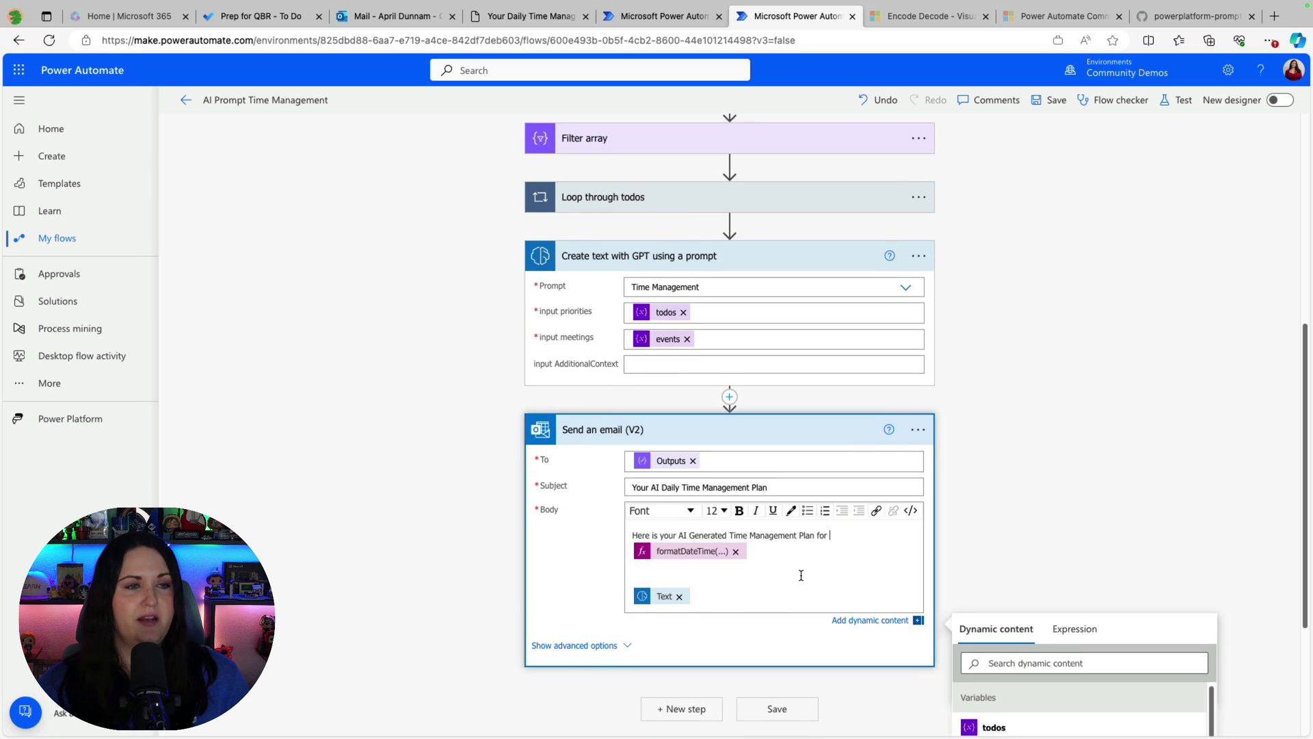
scroll(1077, 663, down, 3)
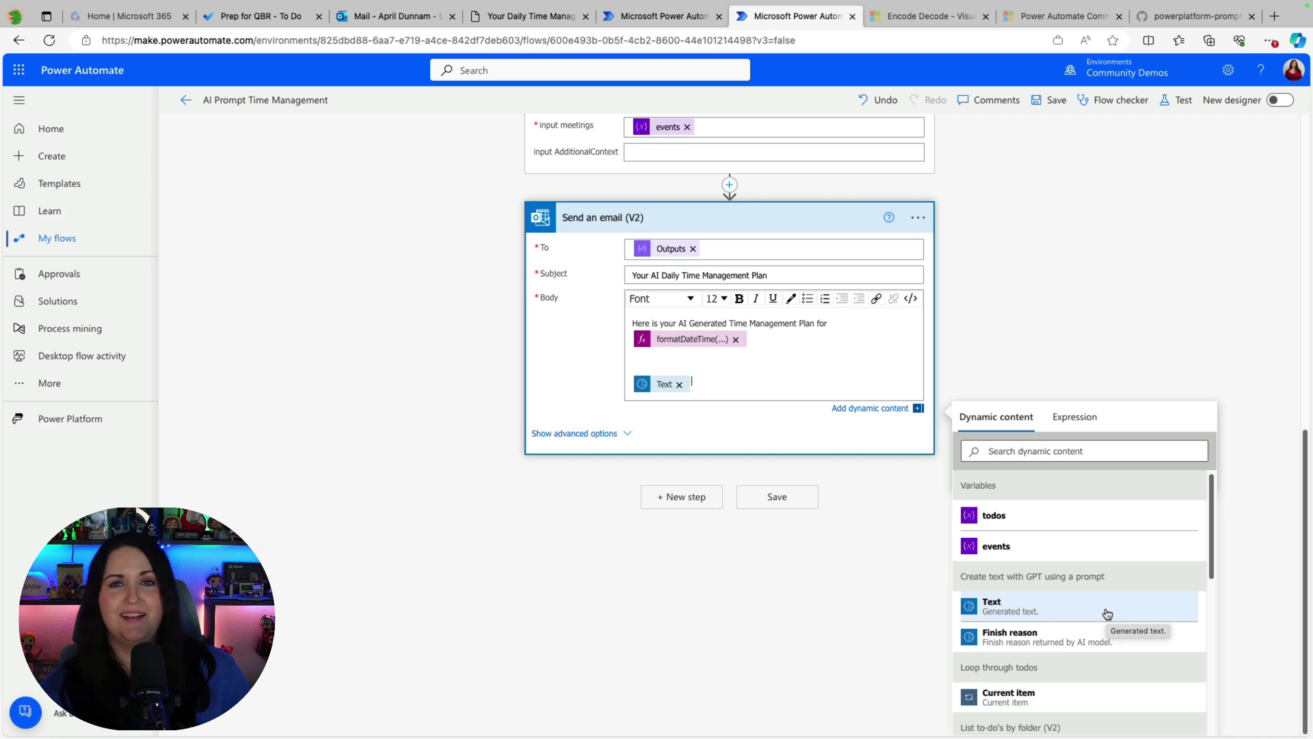
click(1071, 575)
scroll(1071, 576, up, 3)
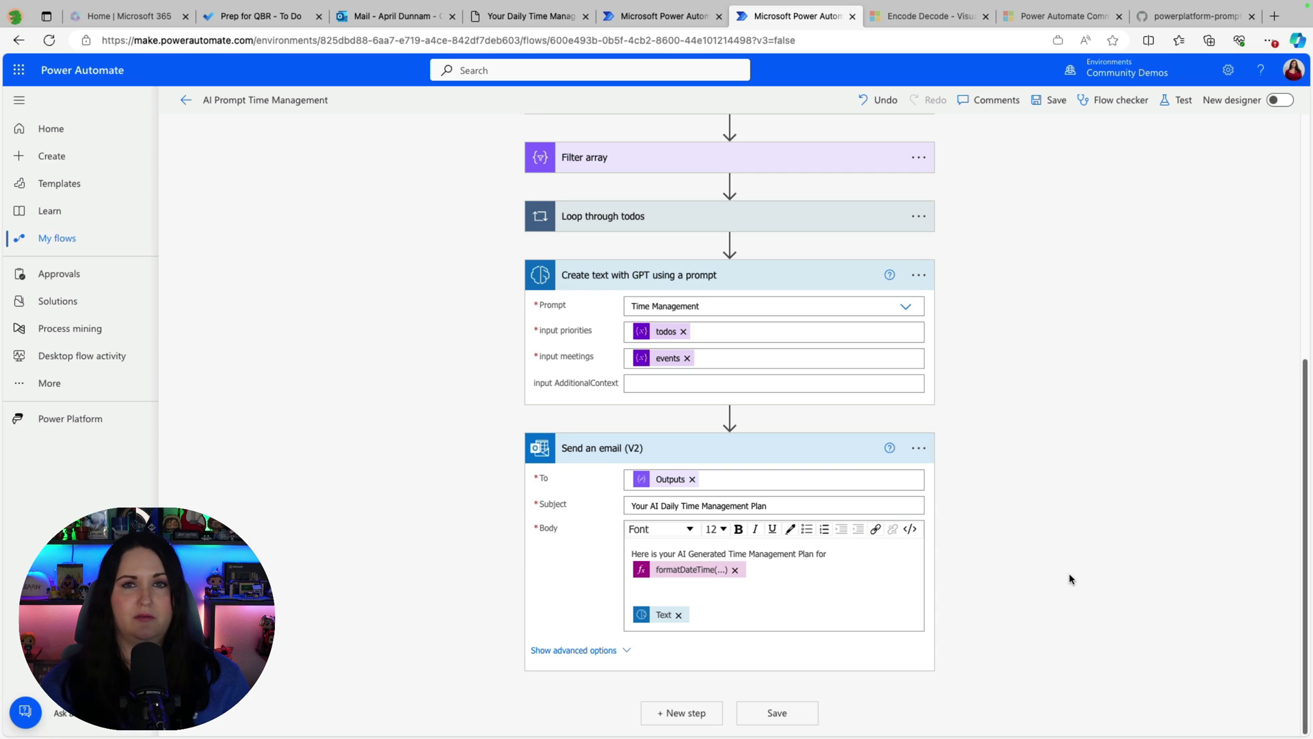
Scroll the flow canvas back up toward the Recurrence trigger.
scroll(1071, 579, up, 3)
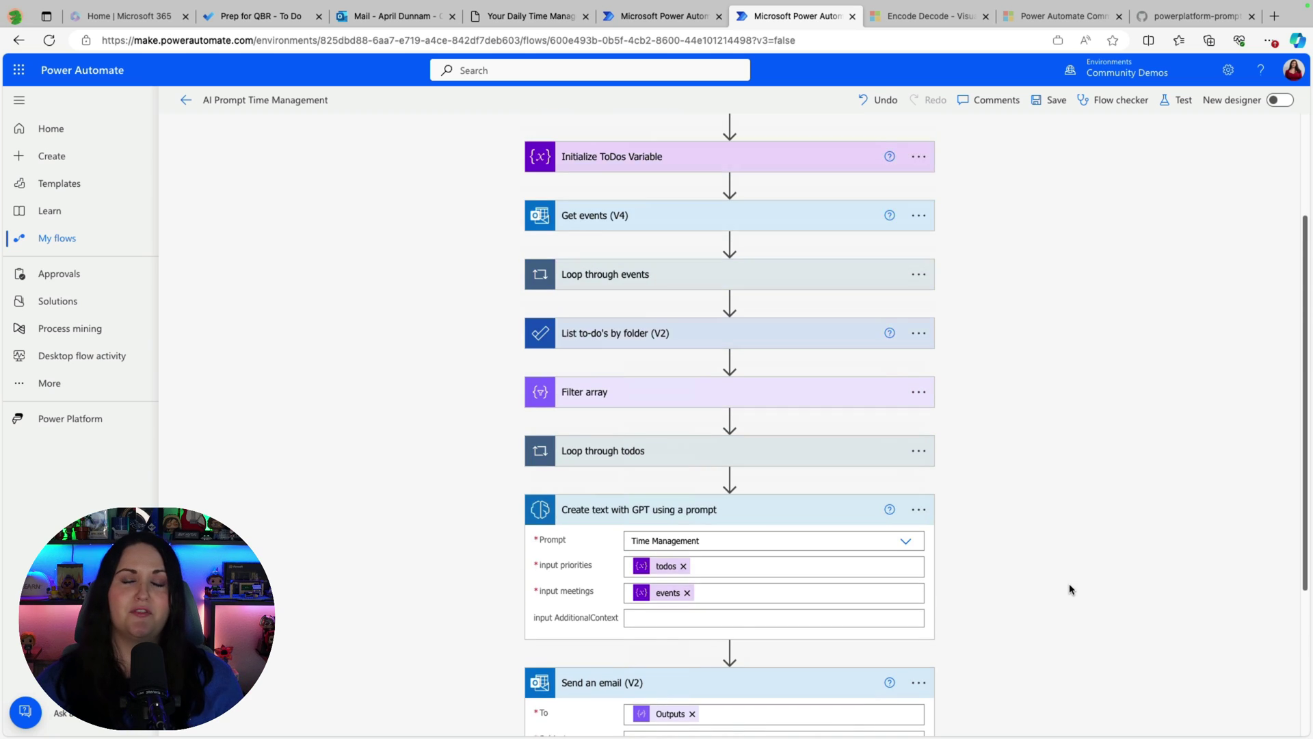
scroll(1071, 589, up, 2)
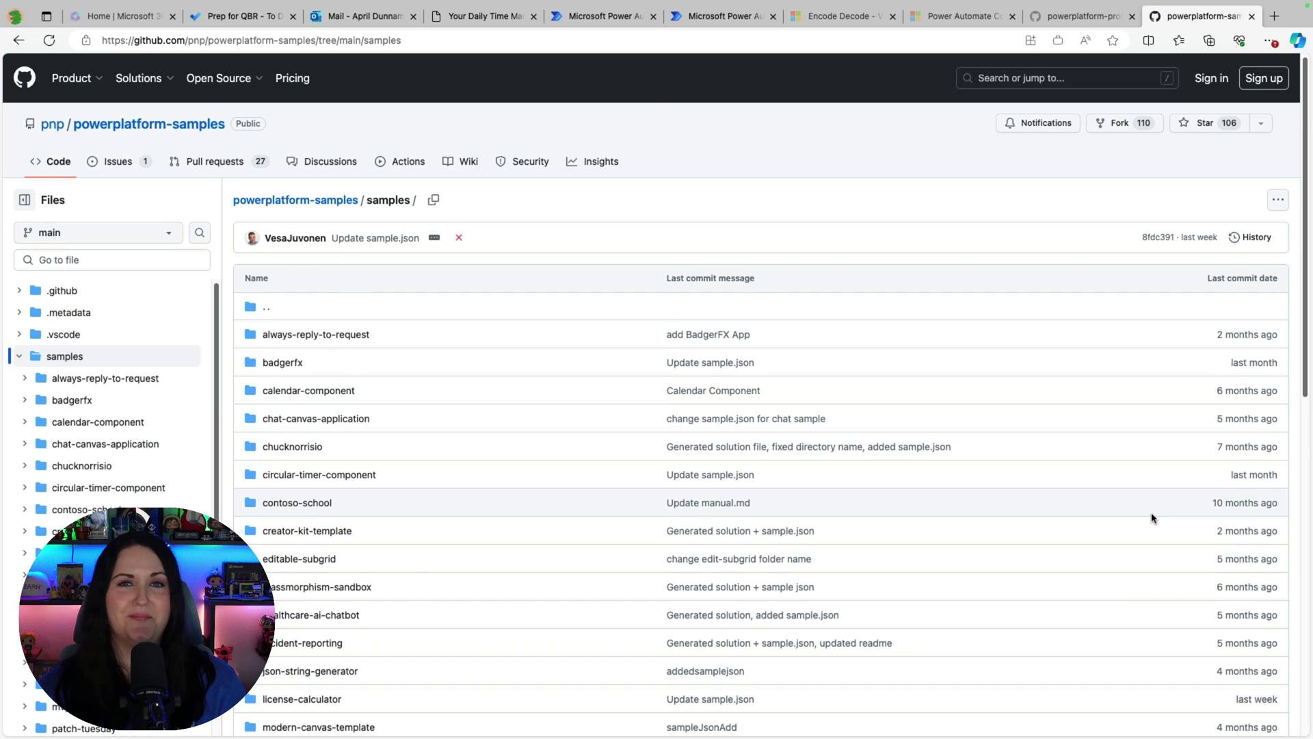
Glance at the powerplatform-prompts ai-builder folder, then return to the AI Prompt Time Management flow.
key(ctrl+shift+Tab)
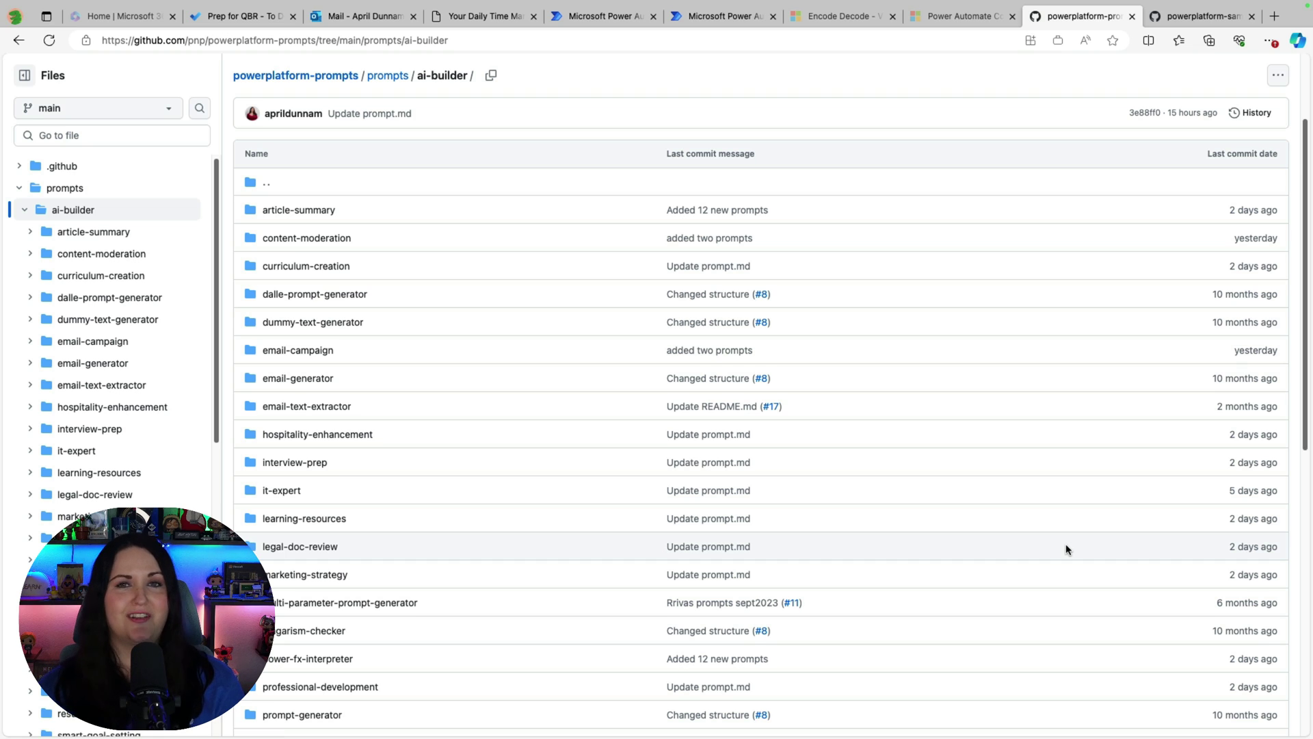
key(ctrl+6)
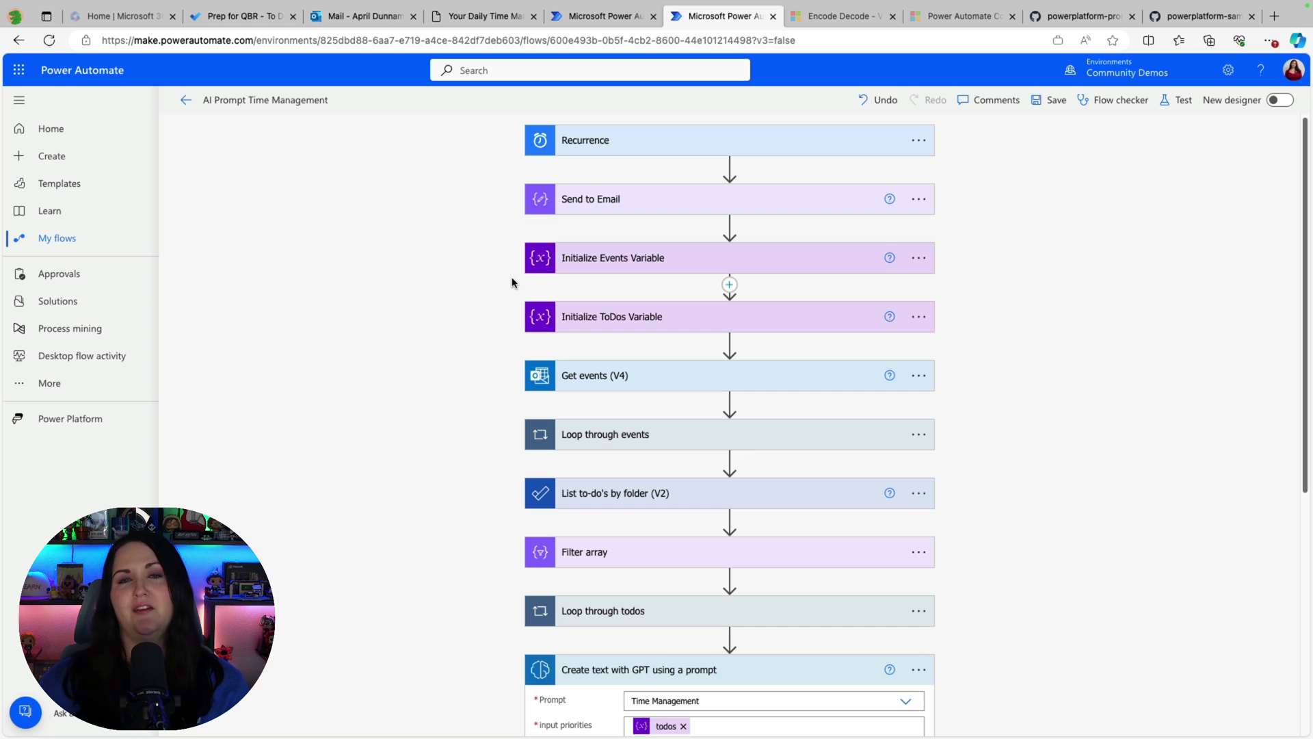